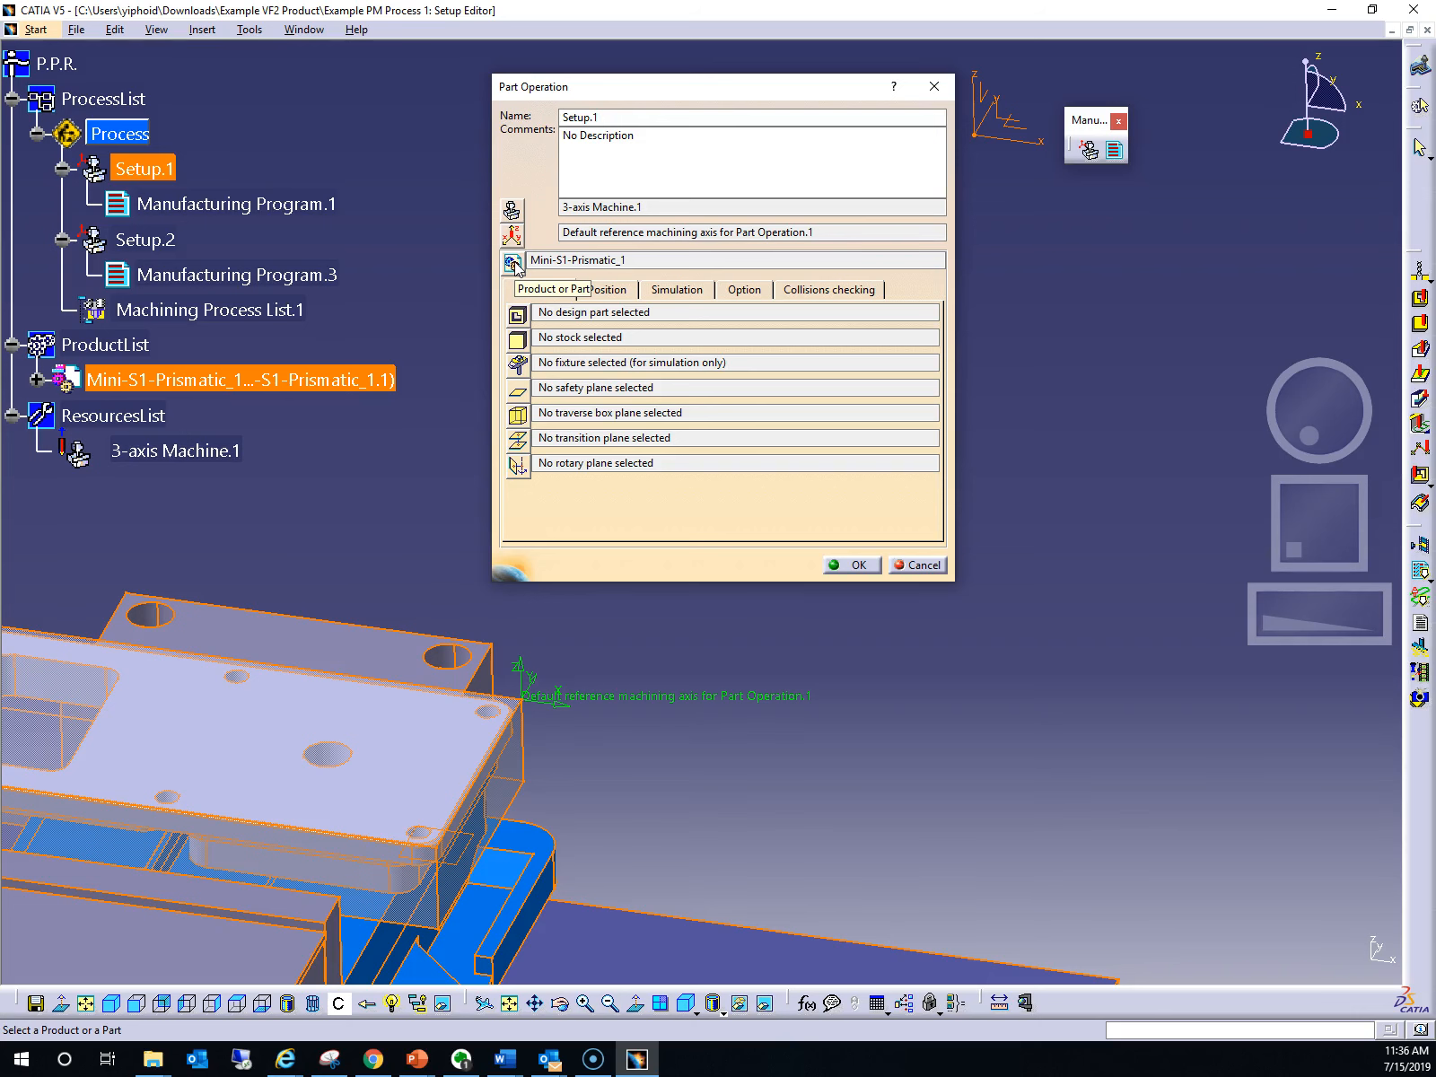
pyautogui.click(529, 260)
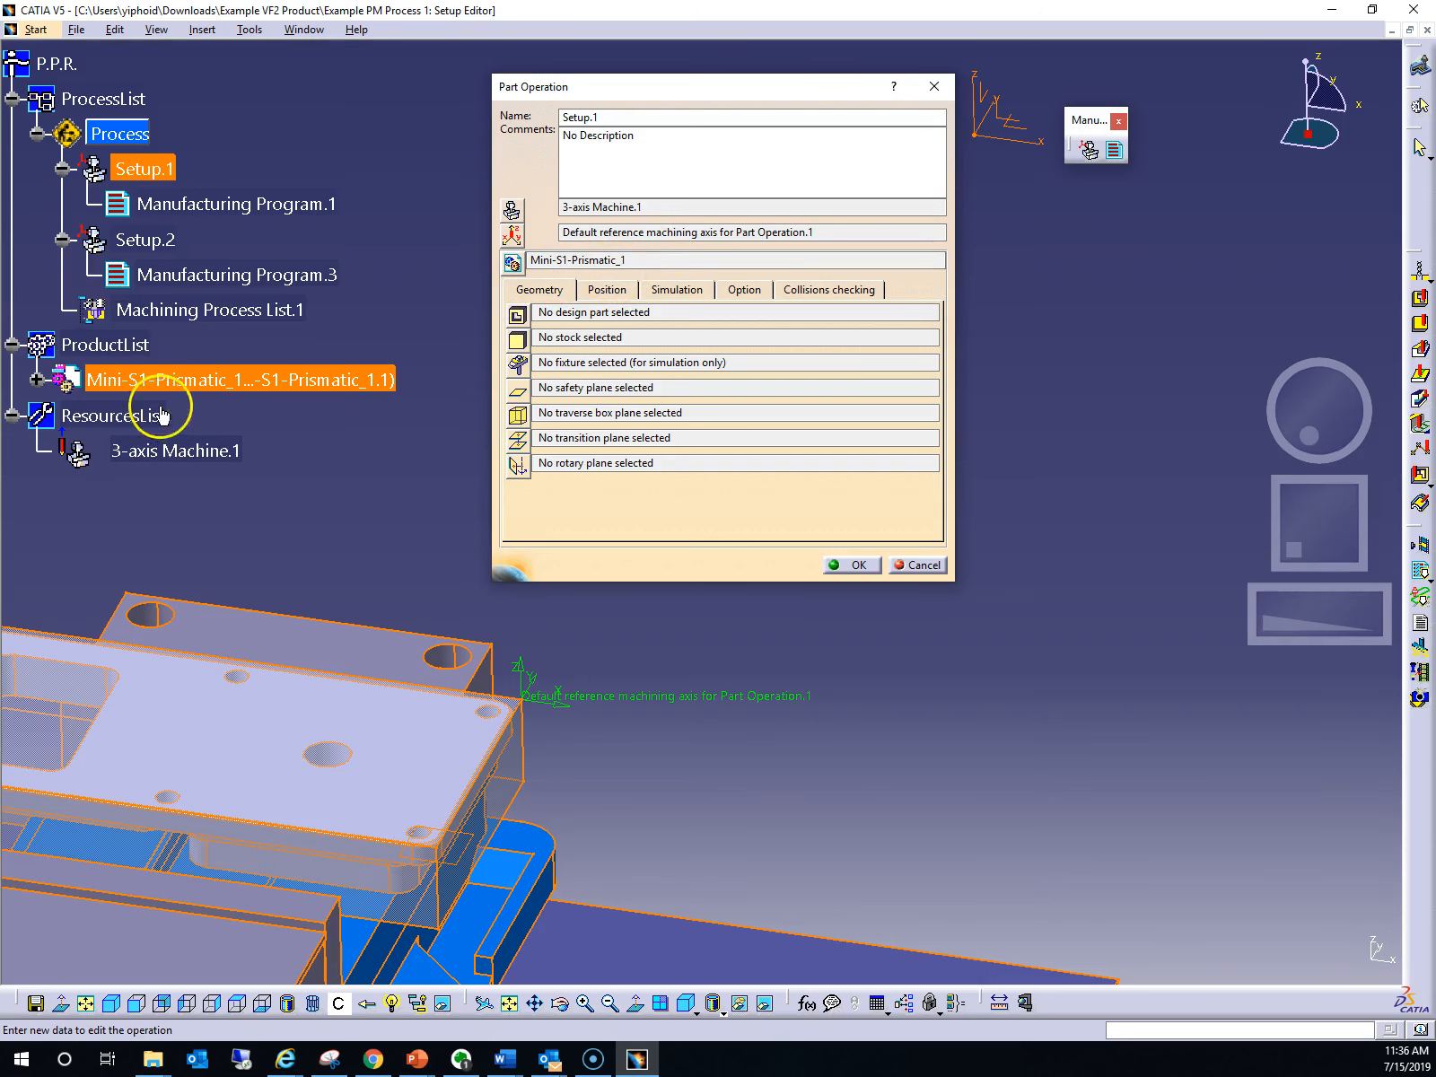
pyautogui.click(512, 262)
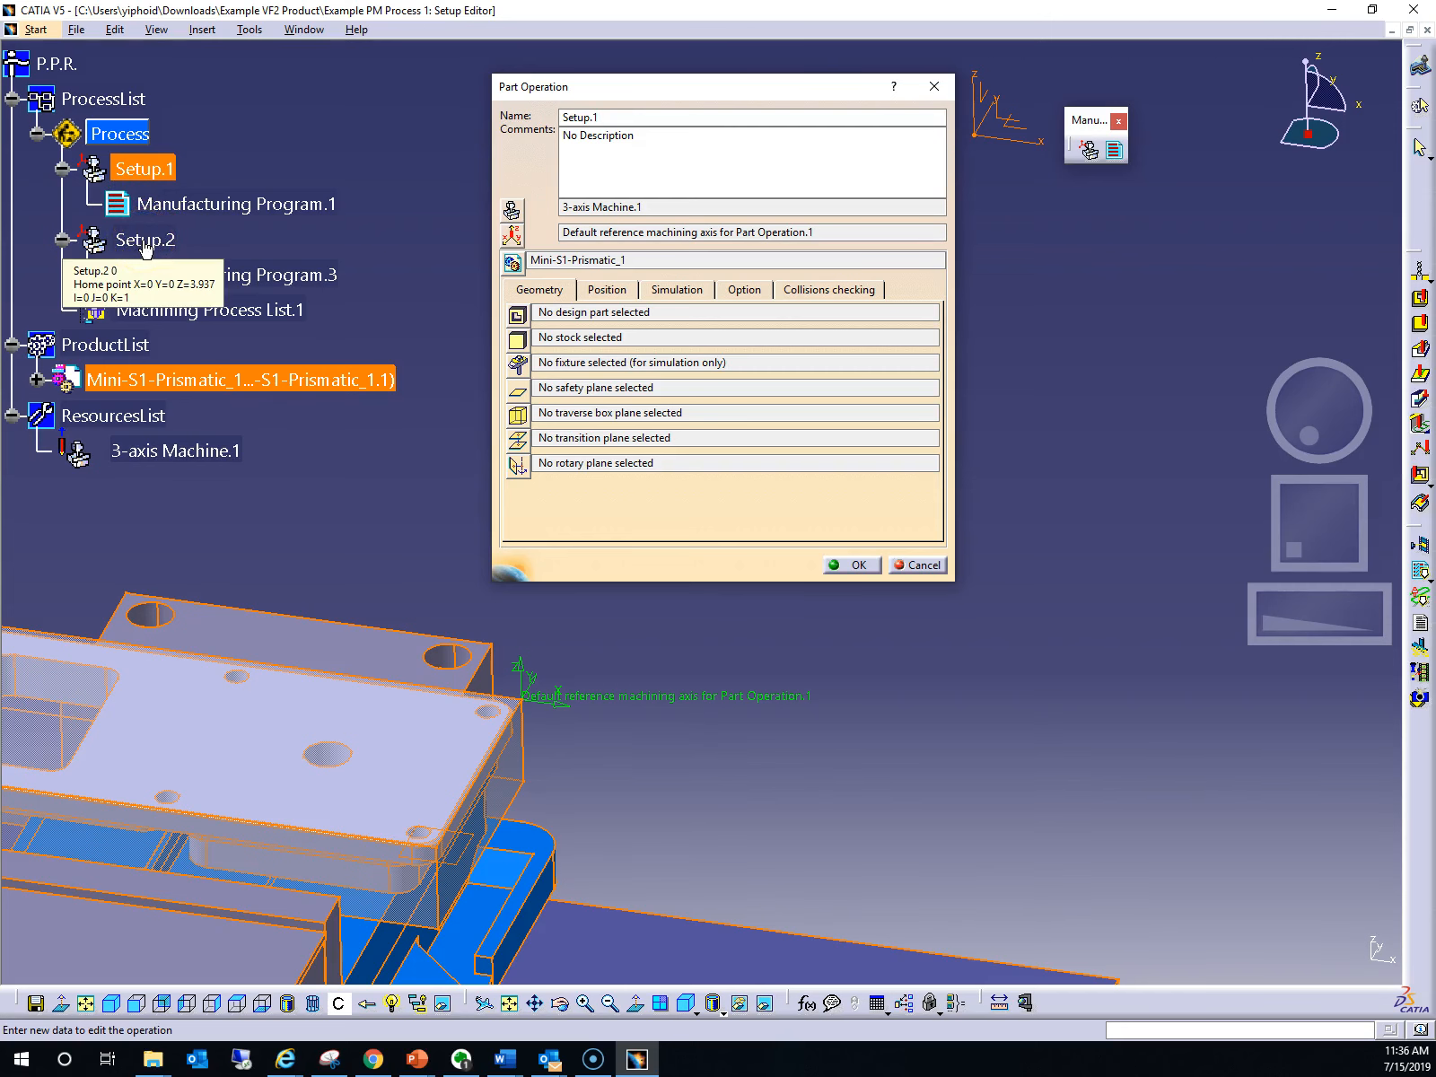
pyautogui.click(512, 262)
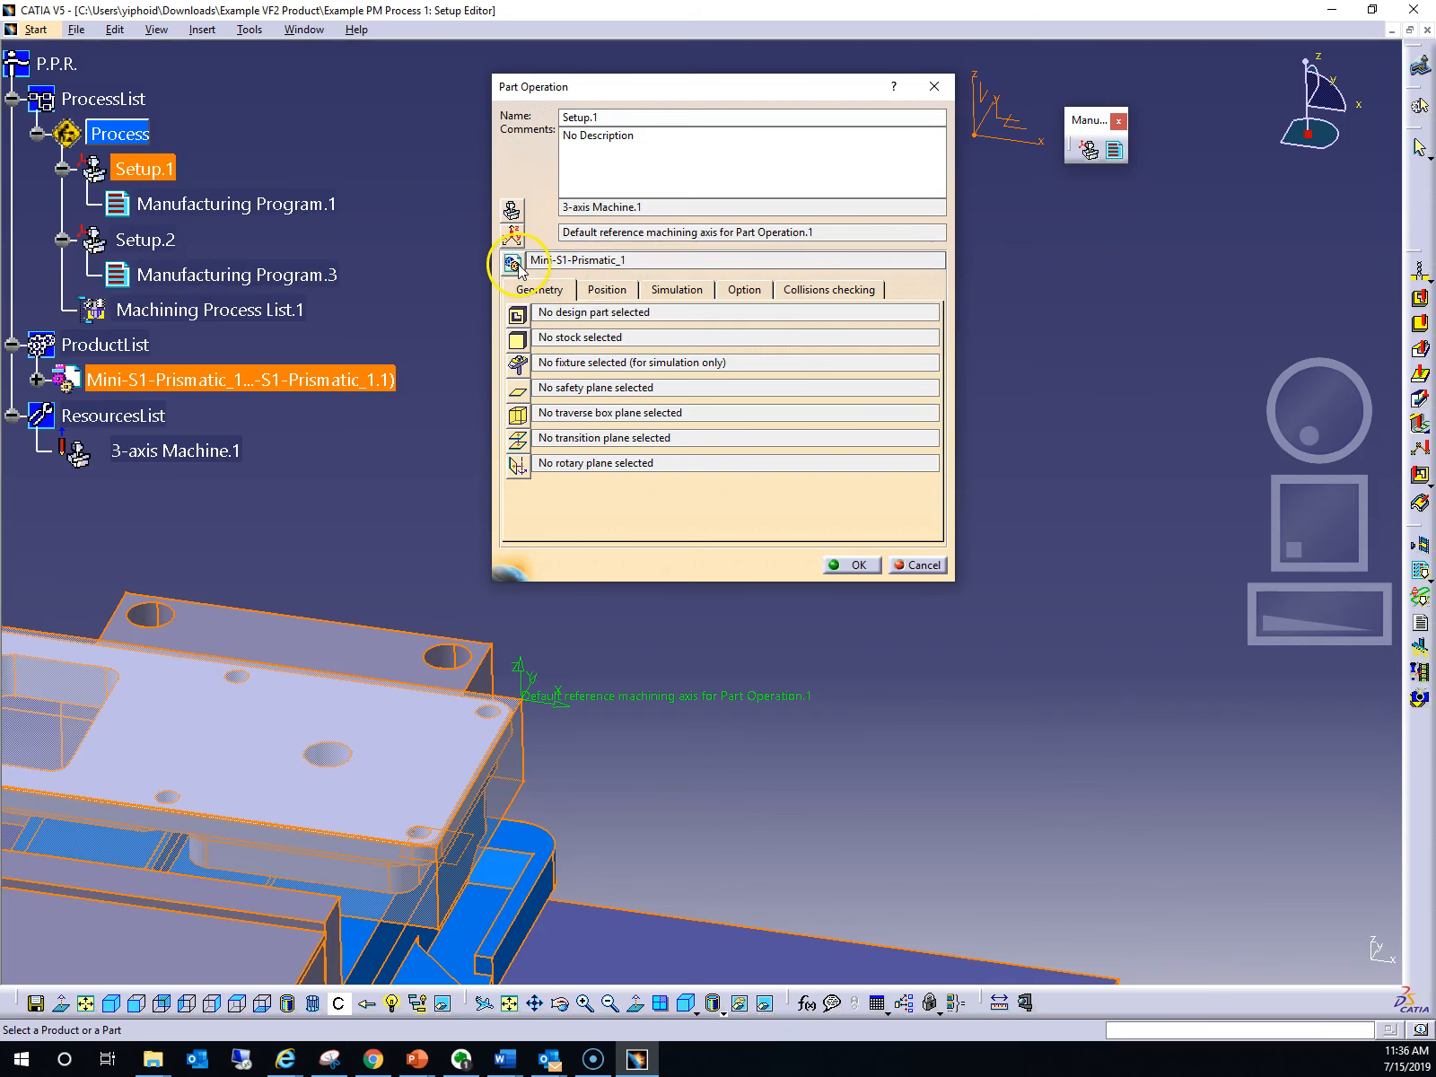
pyautogui.moveTo(0, 375); pyautogui.dragTo(1156, 250)
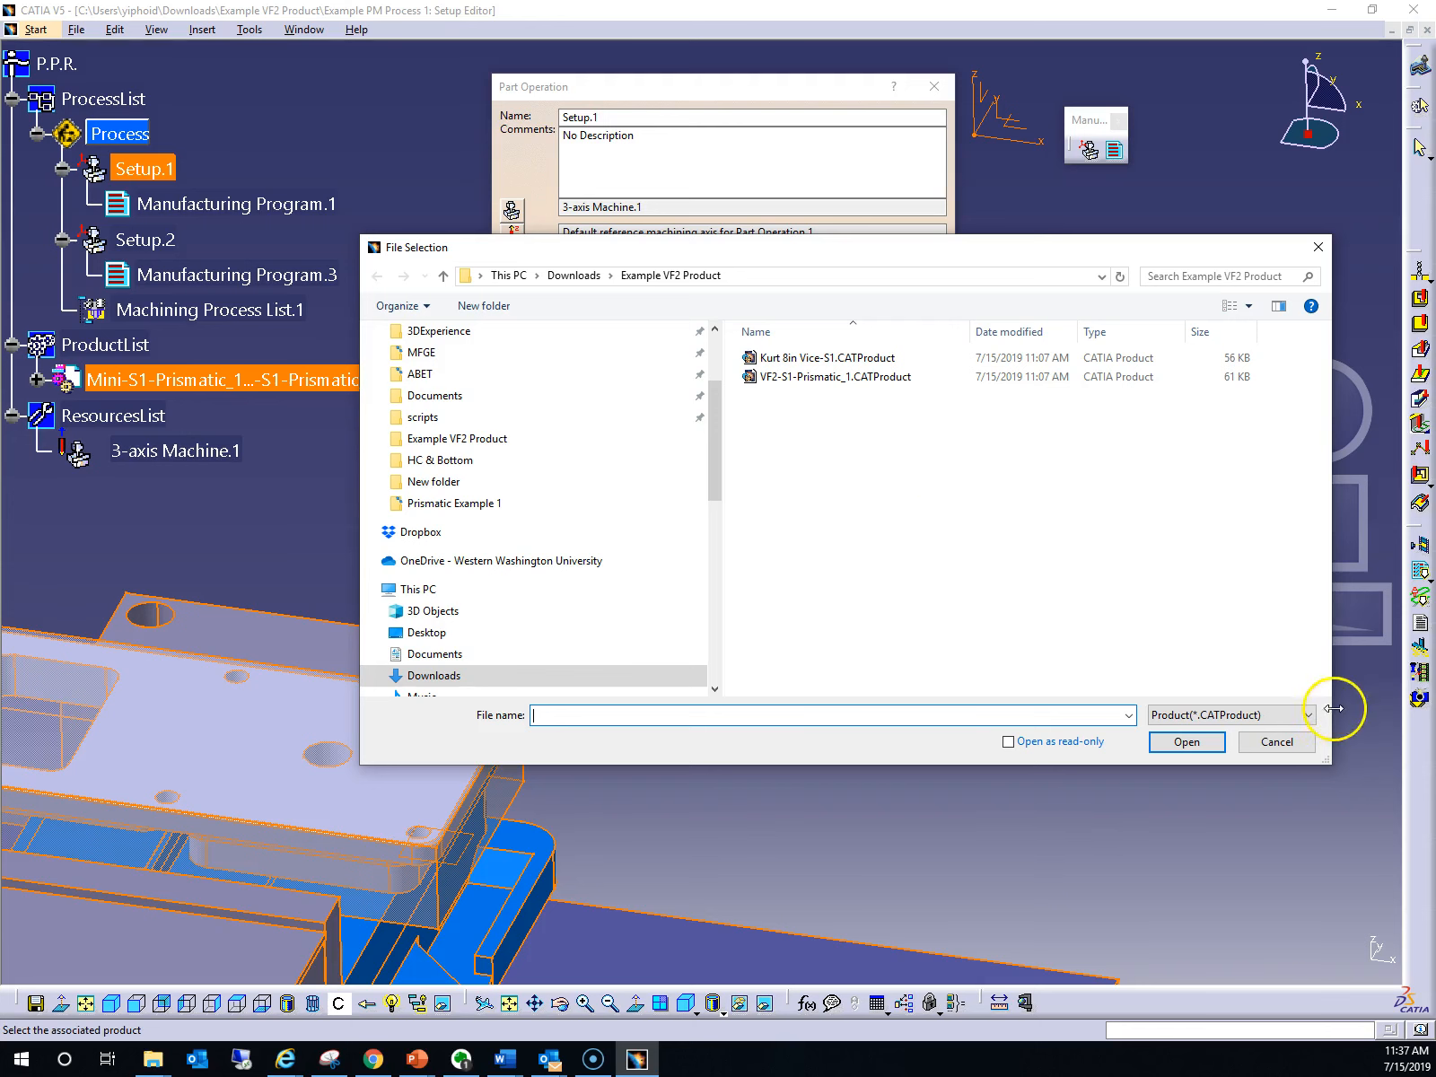
pyautogui.click(1276, 742)
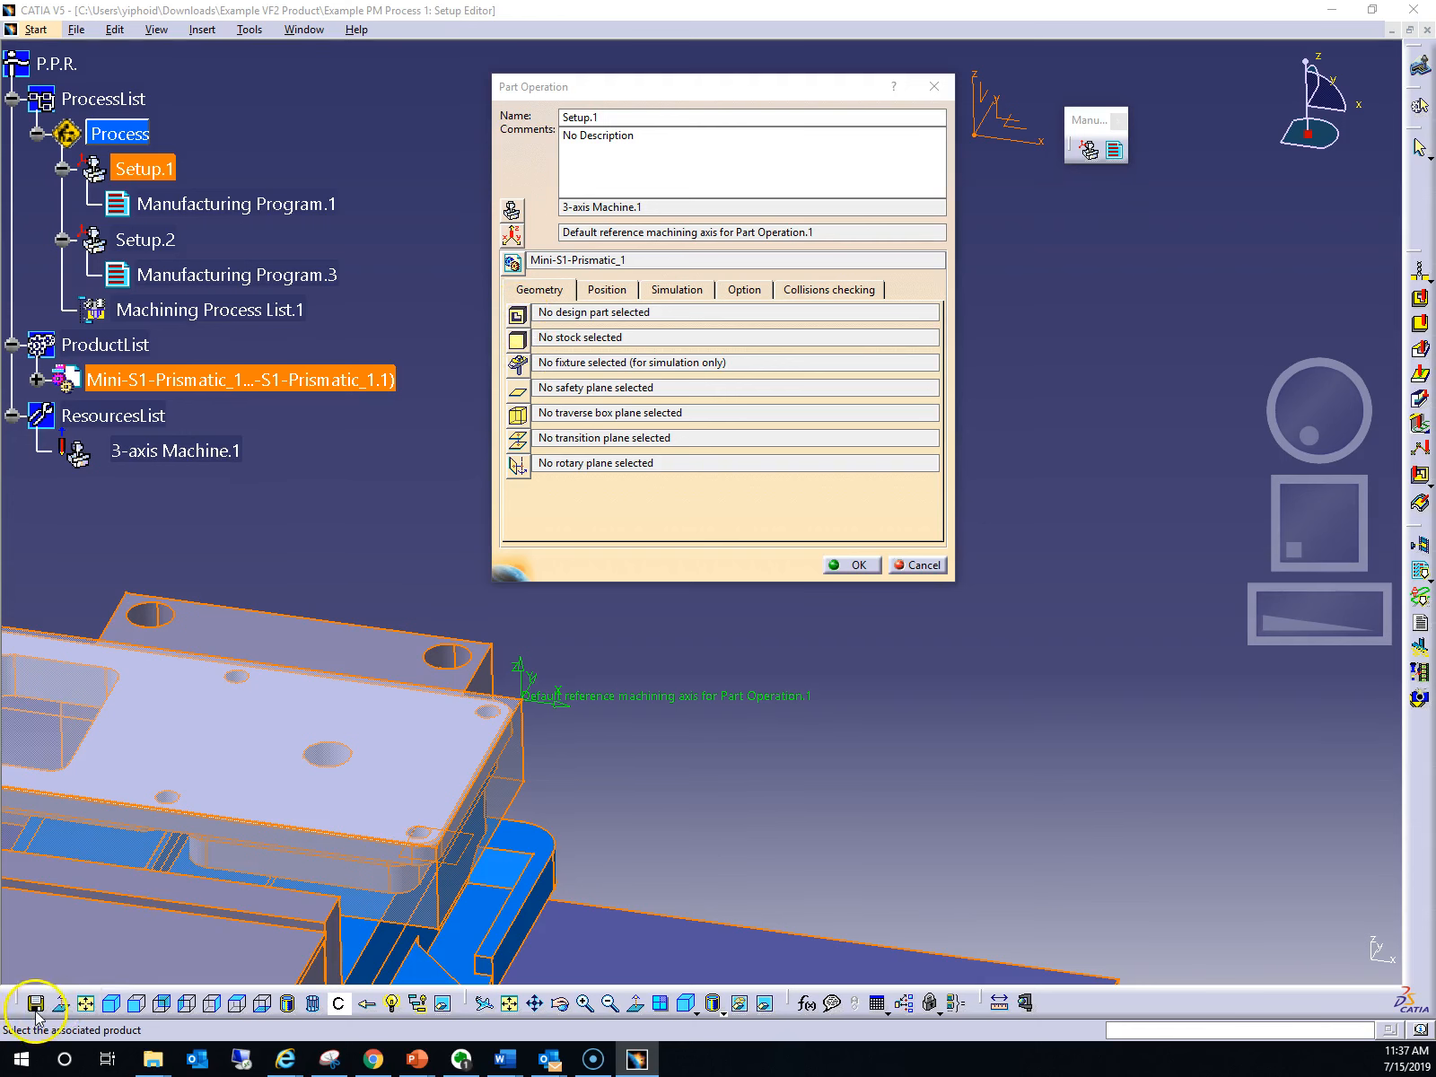
# Assign the PartBody of Prismatic_1 as the design part of Setup.1.
pyautogui.click(518, 322)
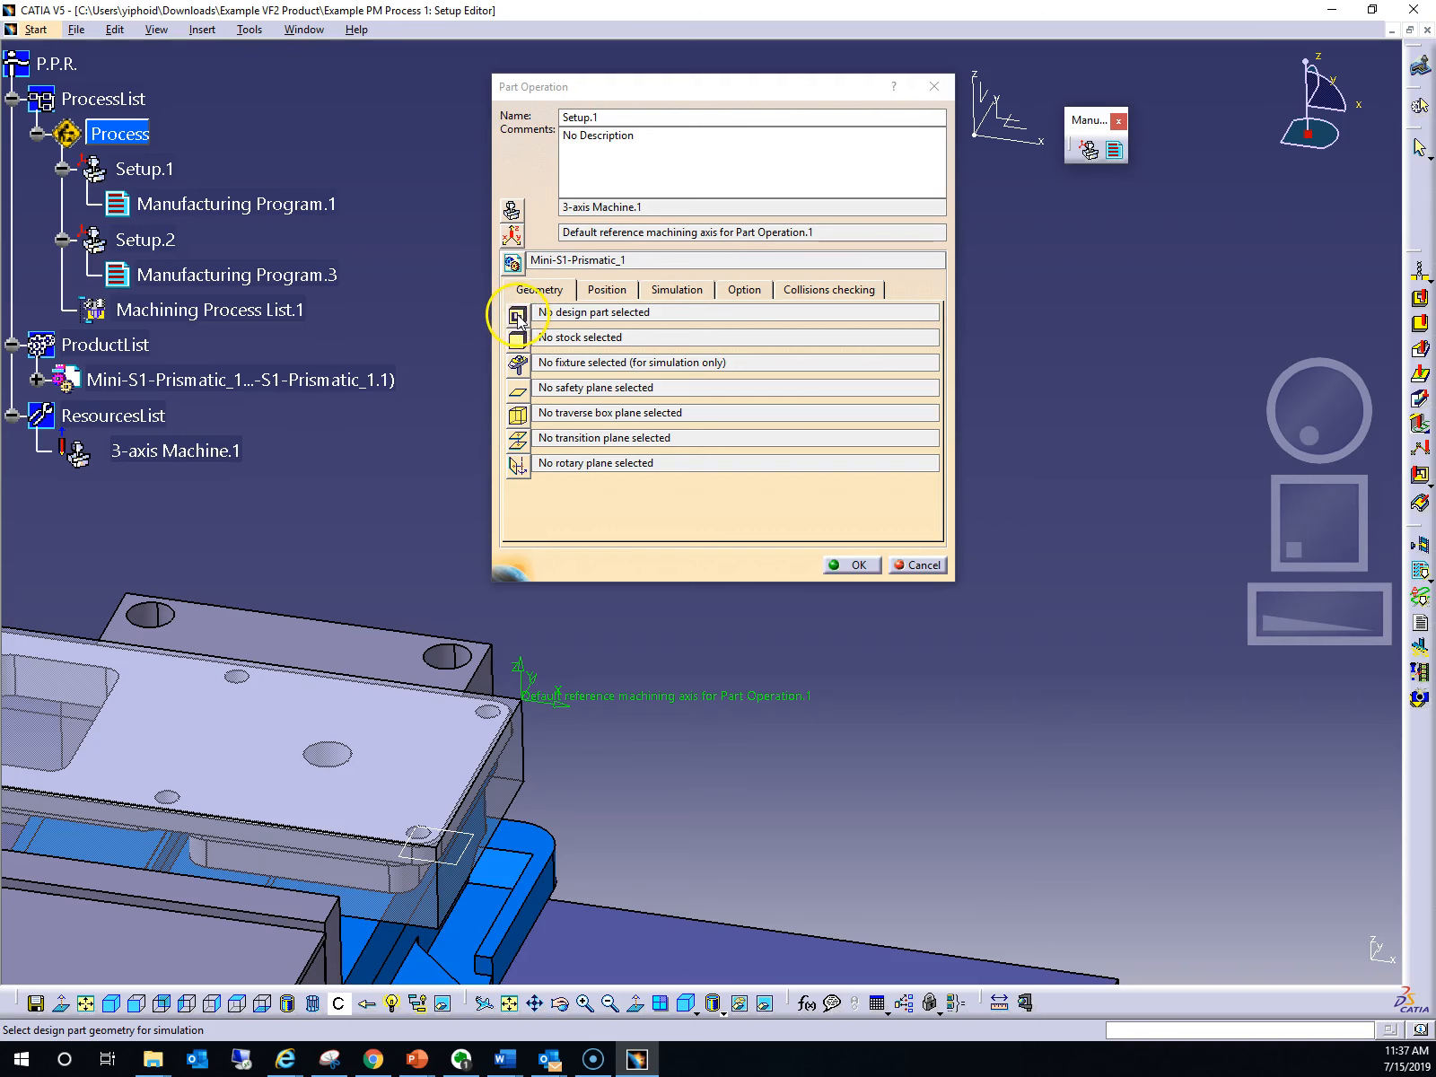
pyautogui.click(518, 316)
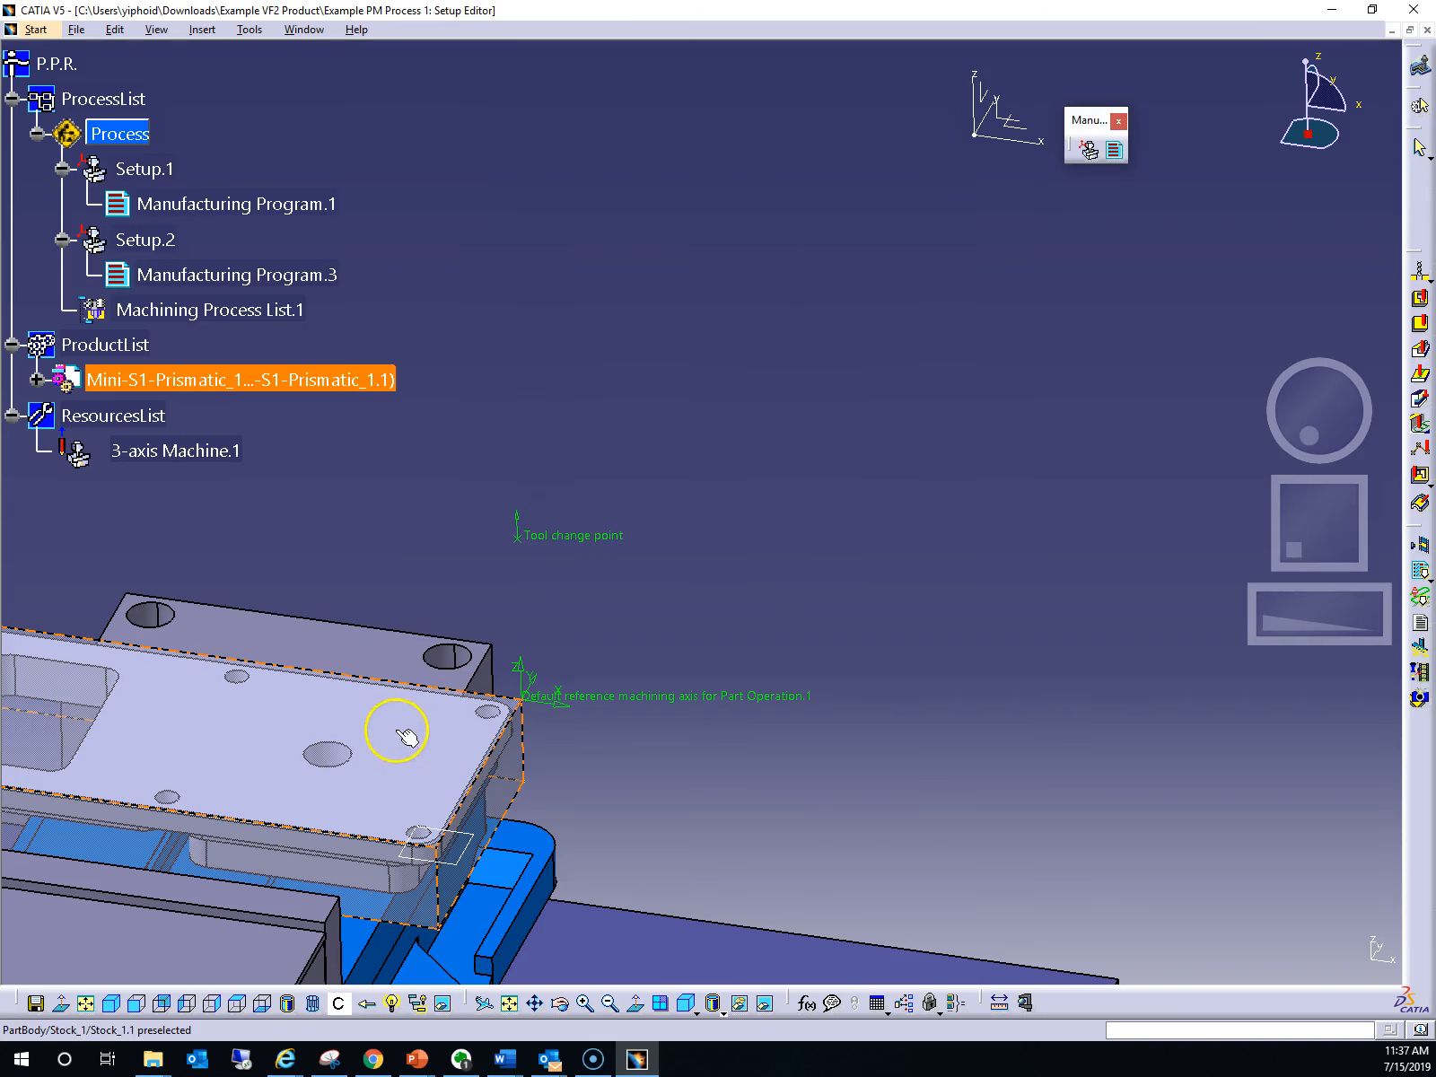
pyautogui.moveTo(1312, 521); pyautogui.dragTo(1282, 490)
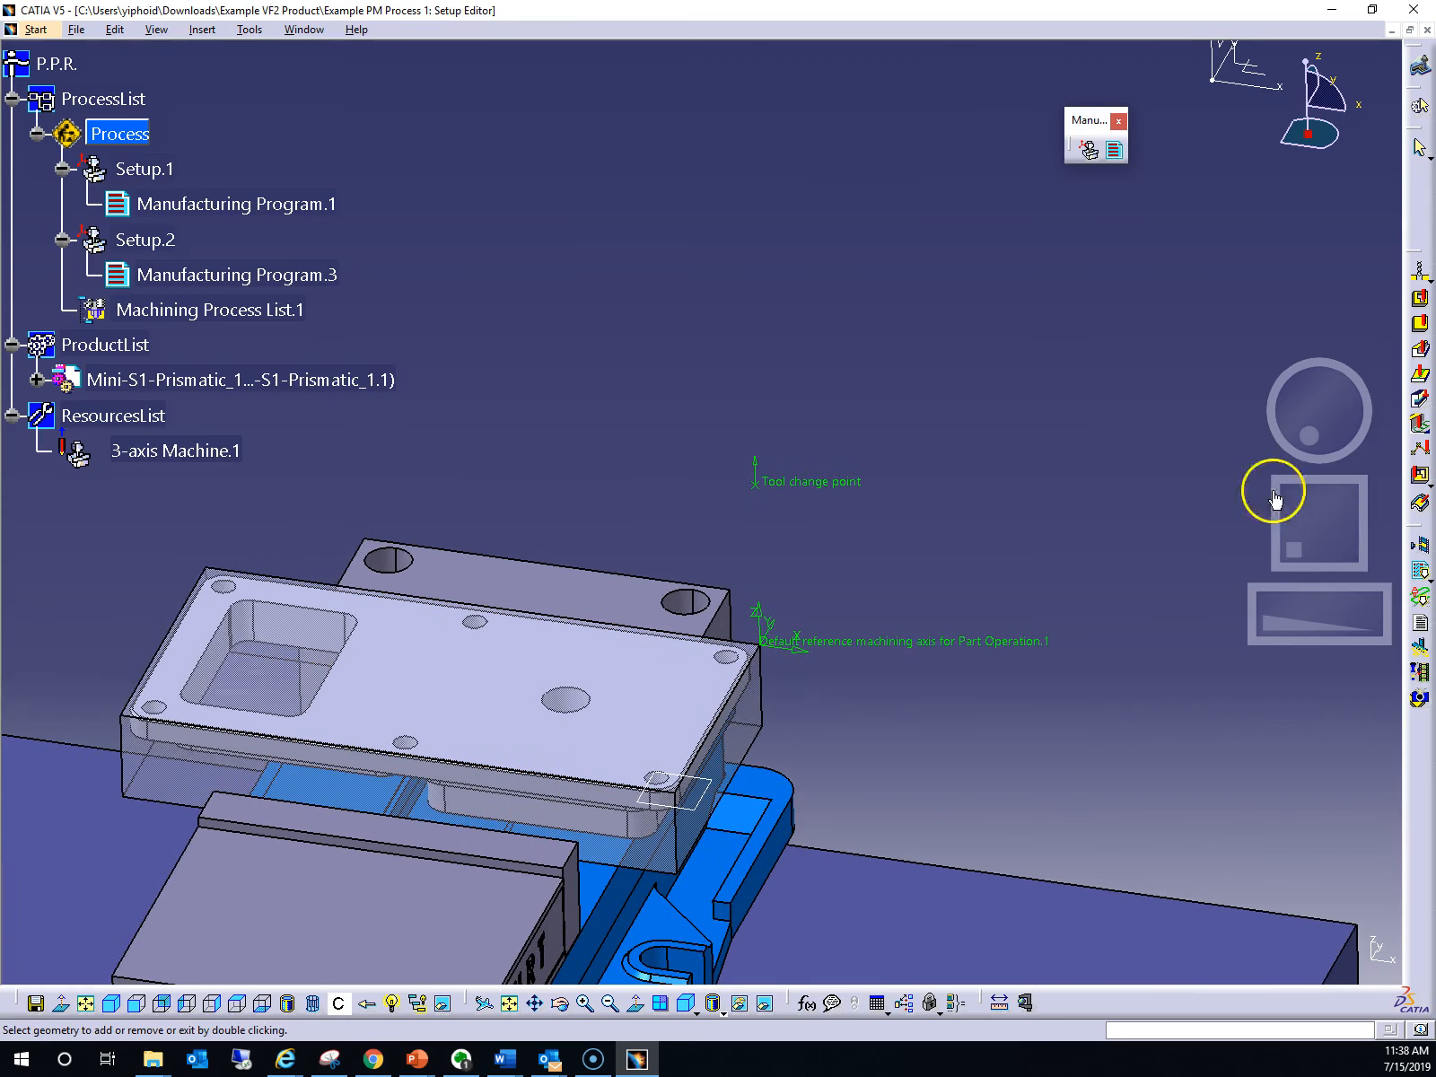
pyautogui.click(36, 380)
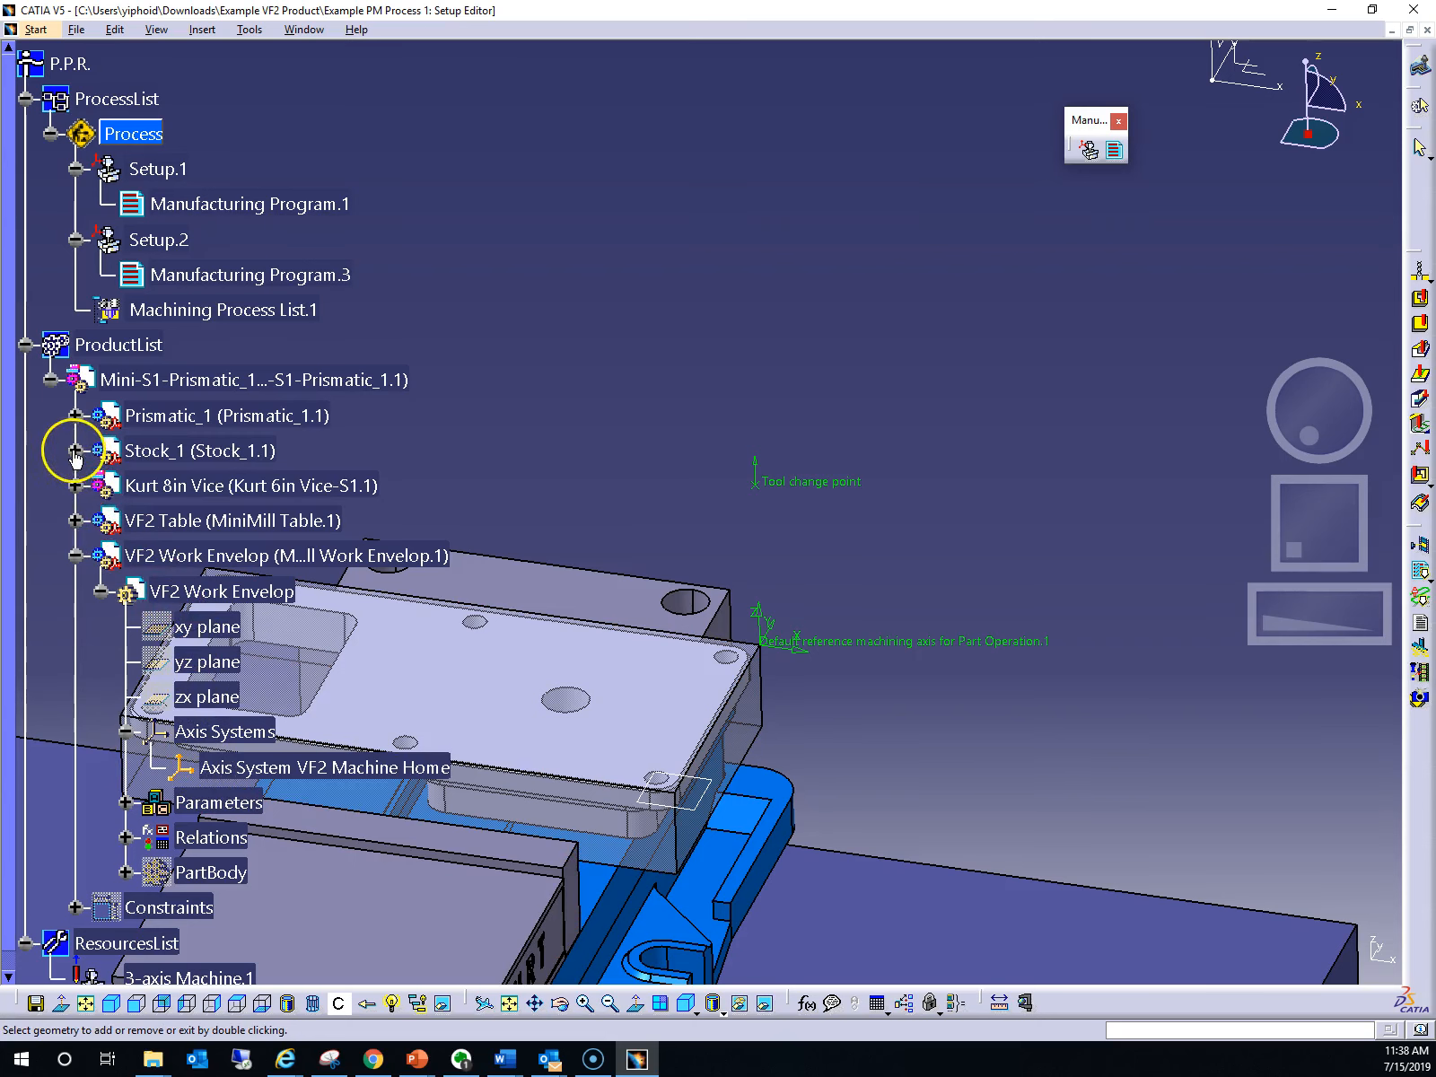
pyautogui.click(75, 414)
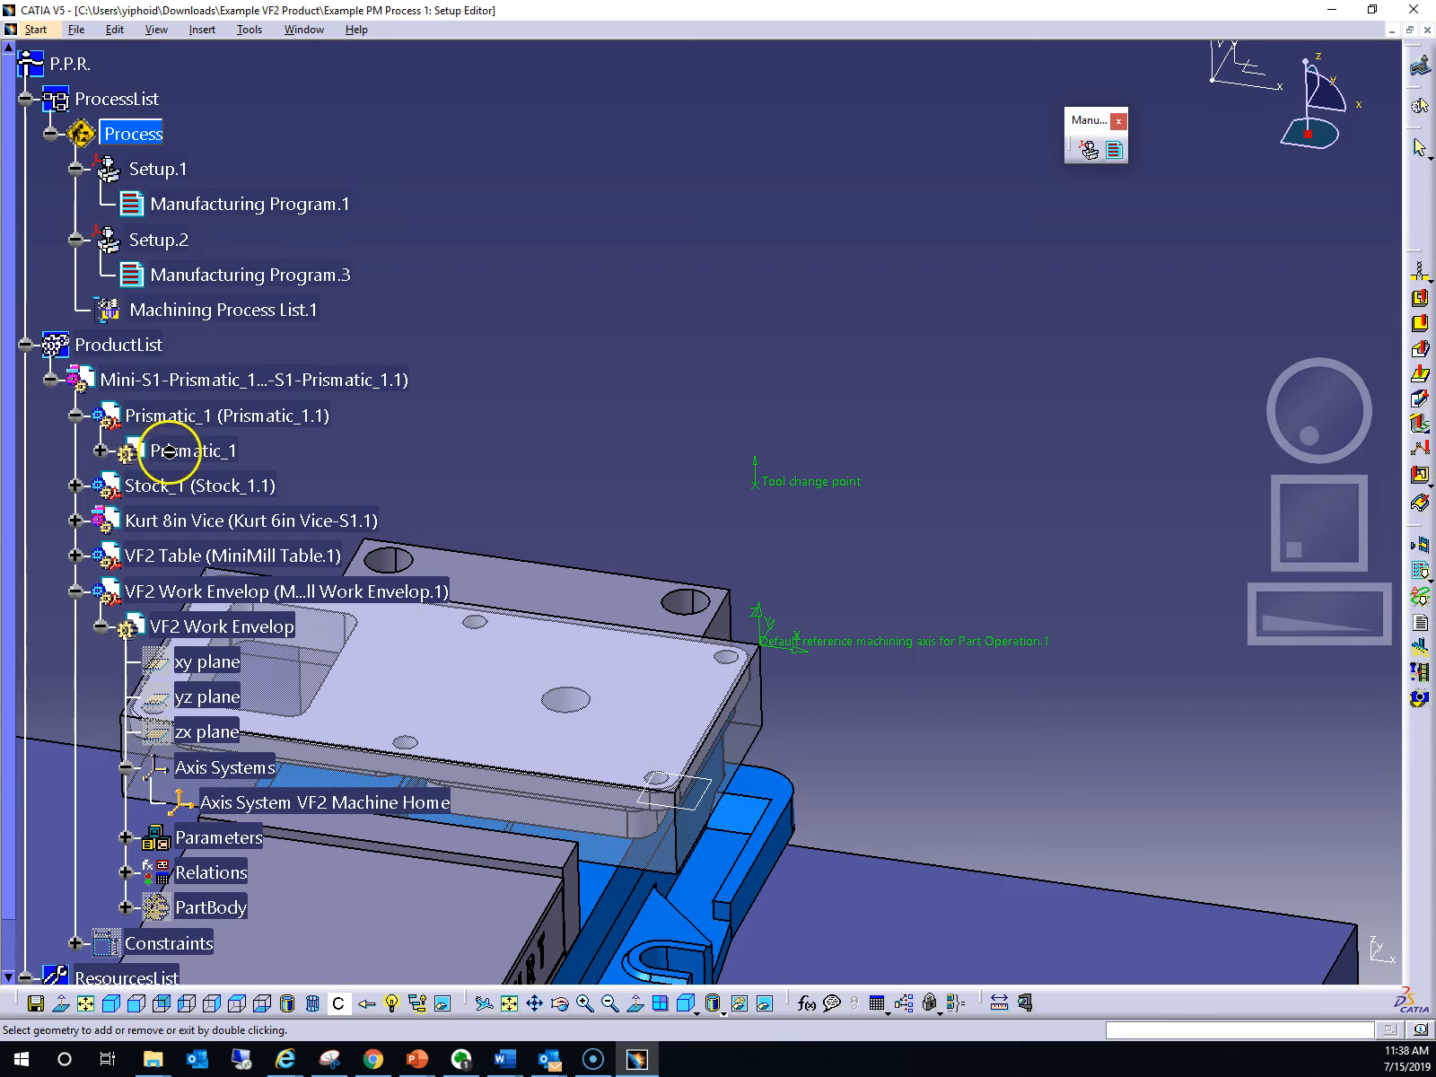
pyautogui.click(104, 451)
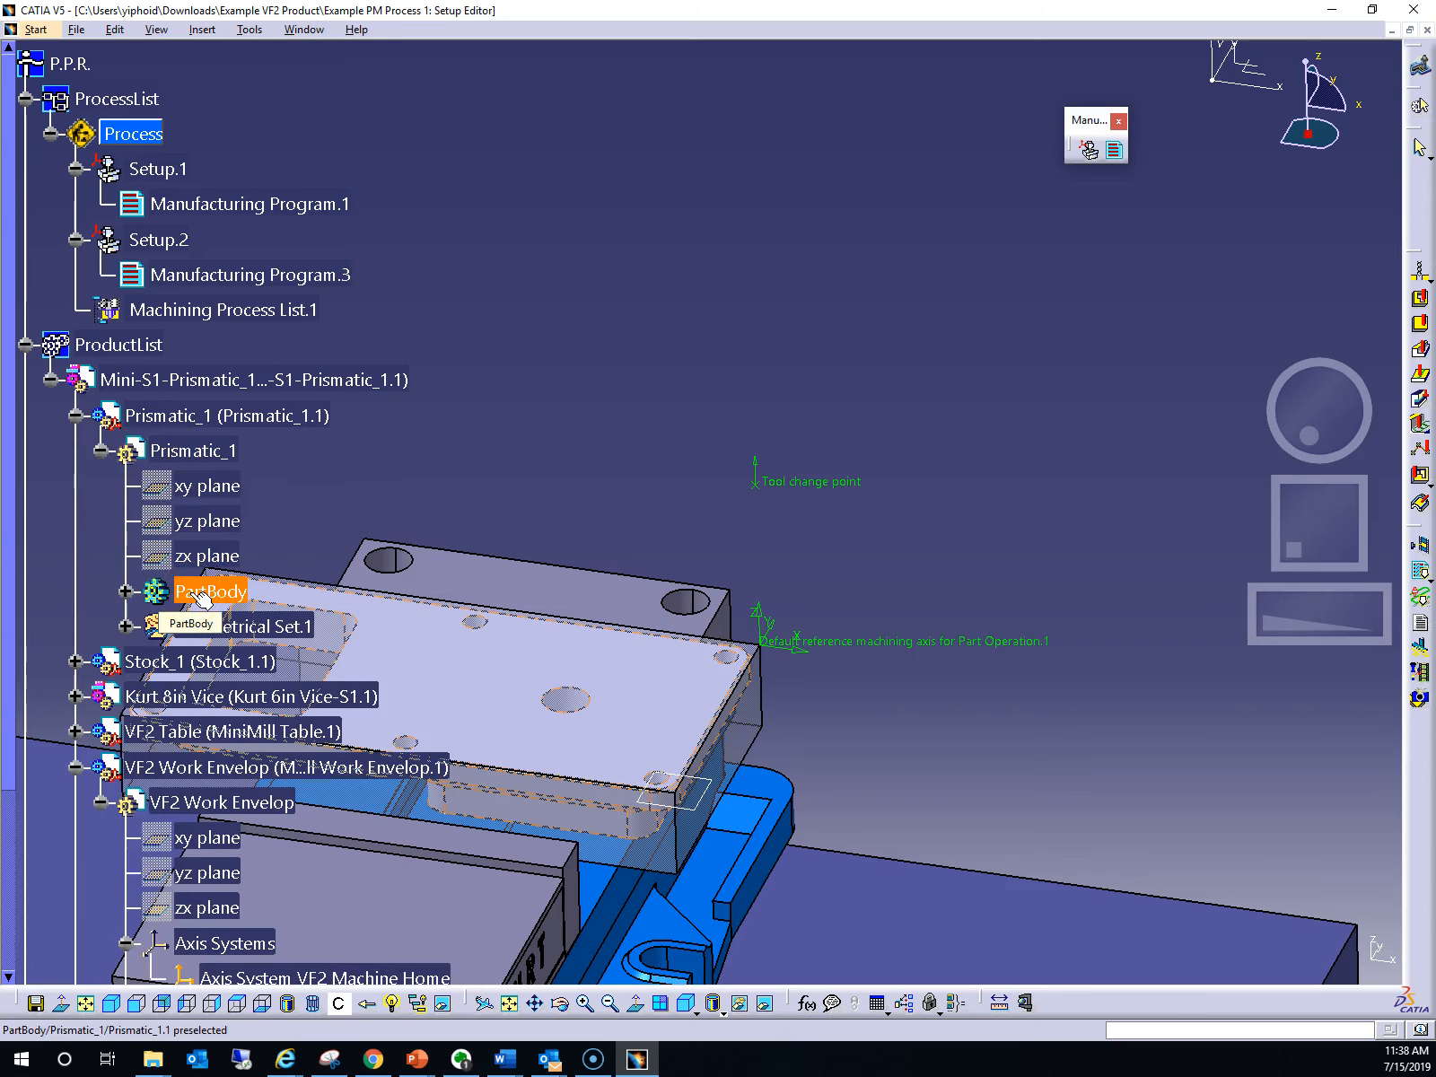
pyautogui.moveTo(1328, 529); pyautogui.dragTo(1360, 457)
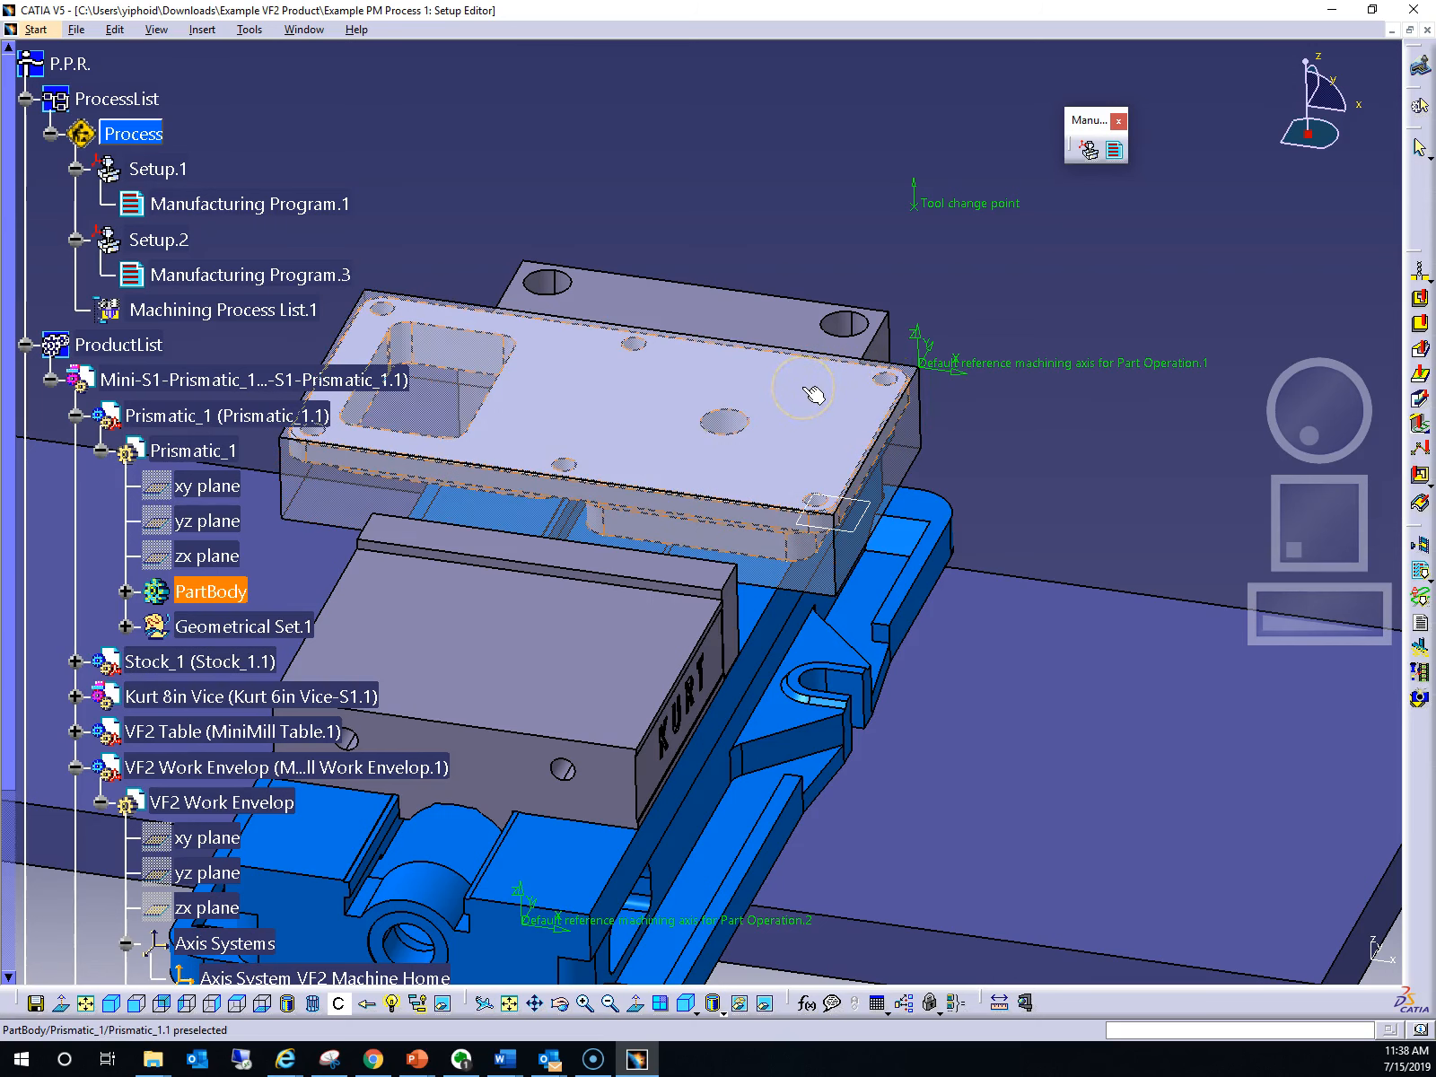
pyautogui.moveTo(803, 387)
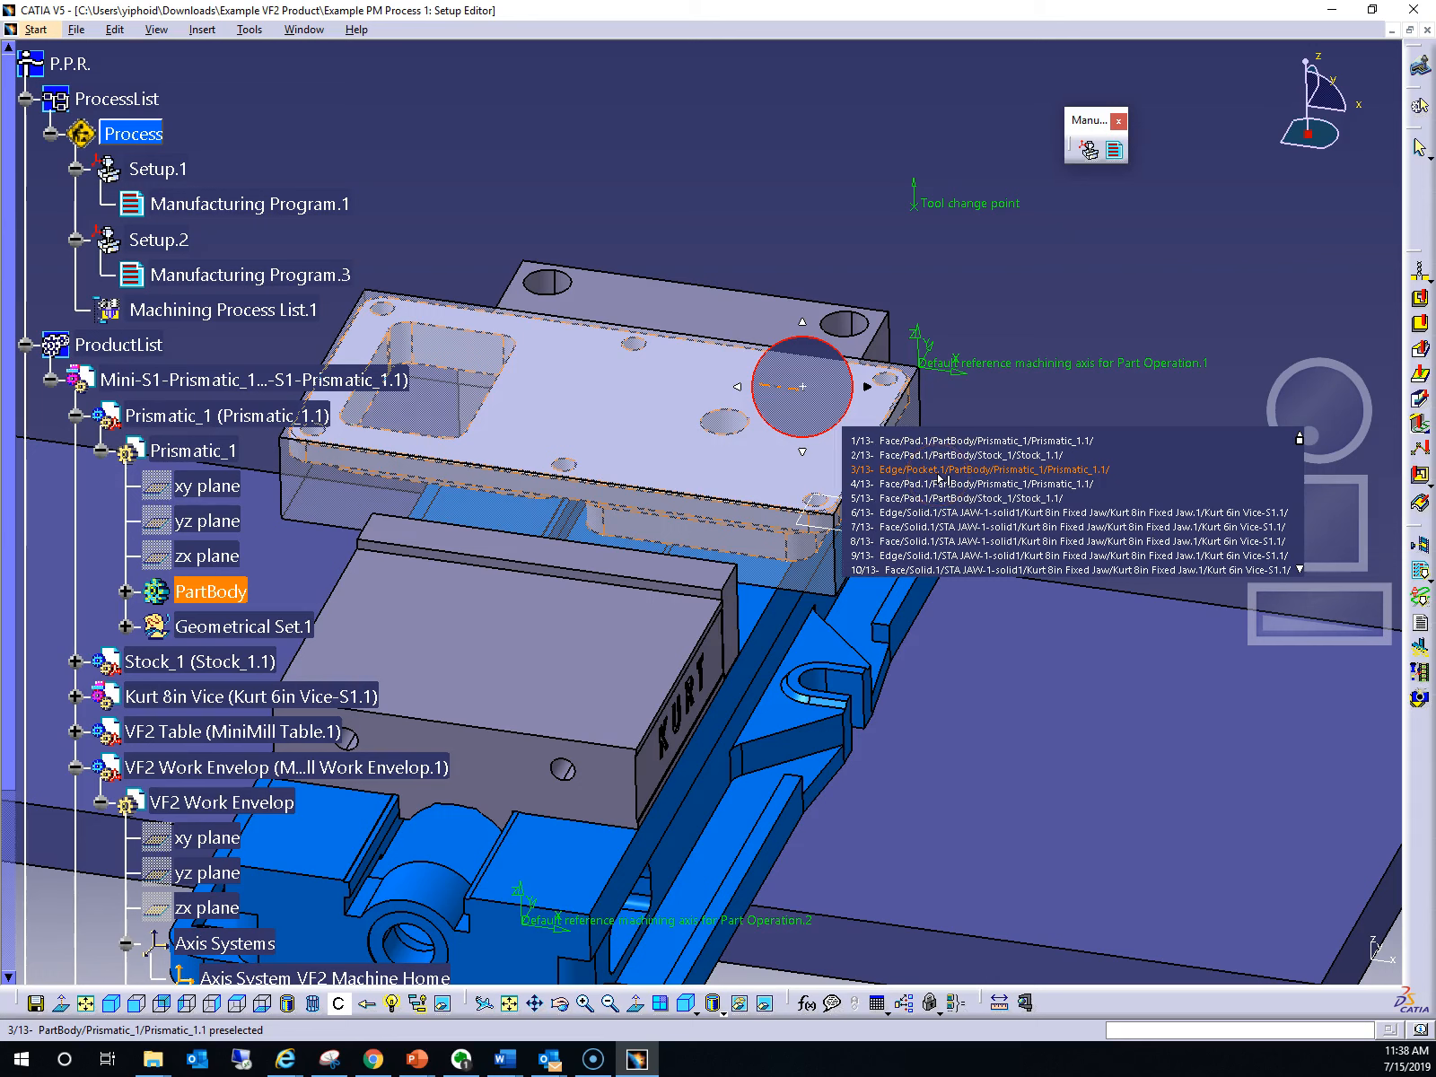
pyautogui.click(943, 471)
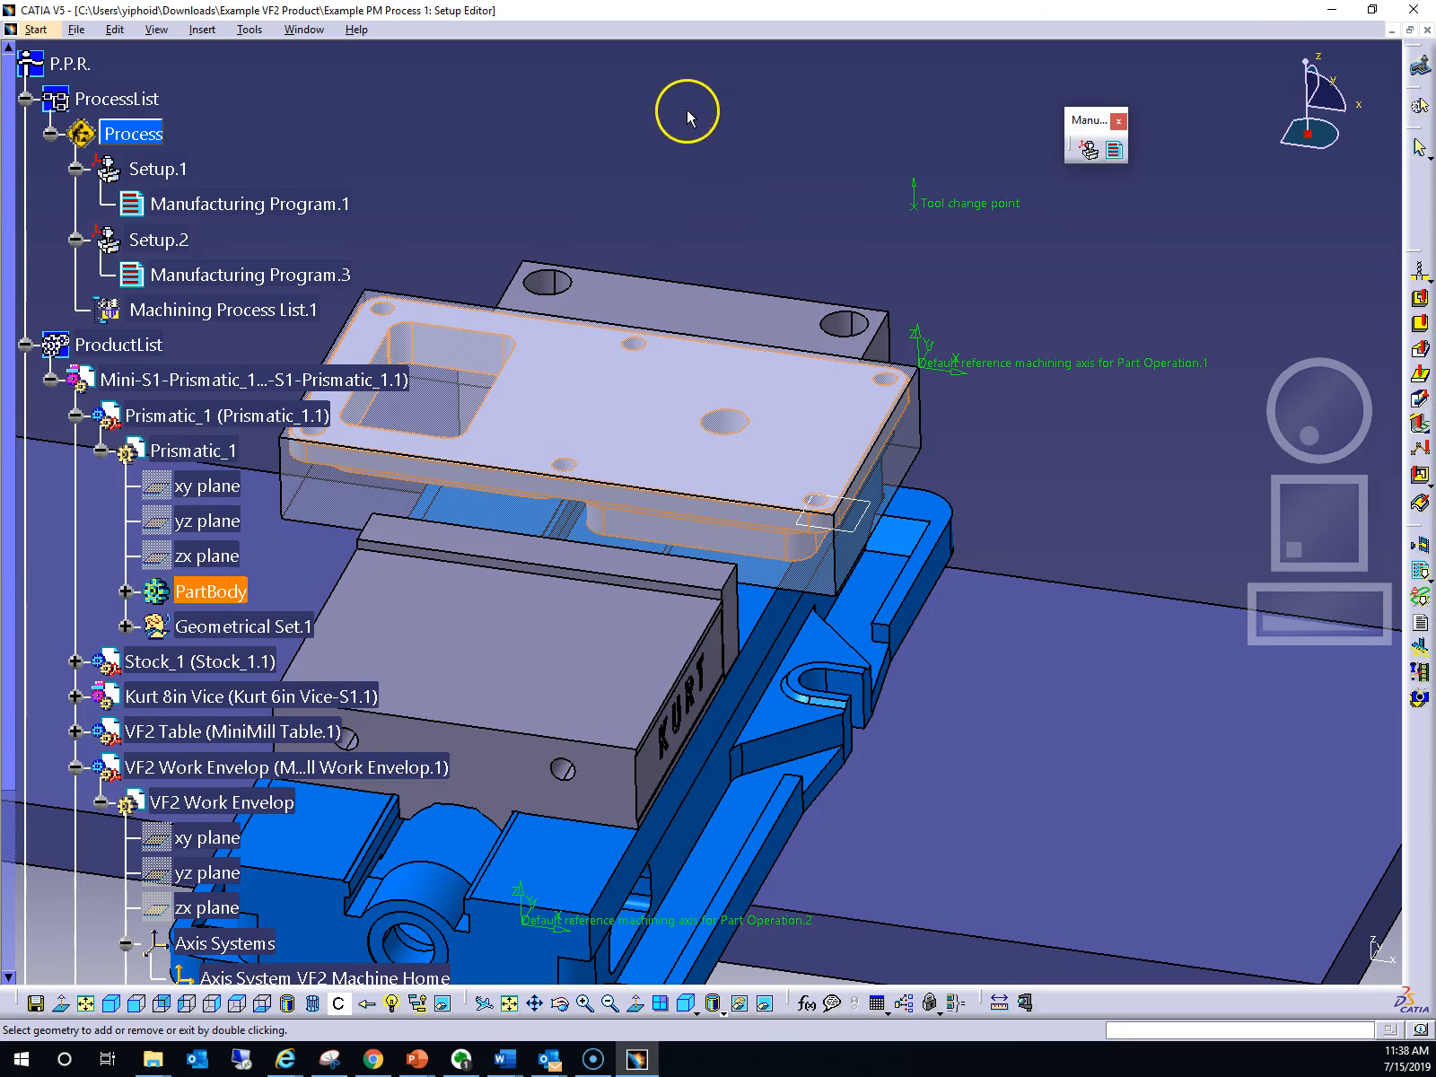
pyautogui.doubleClick(601, 119)
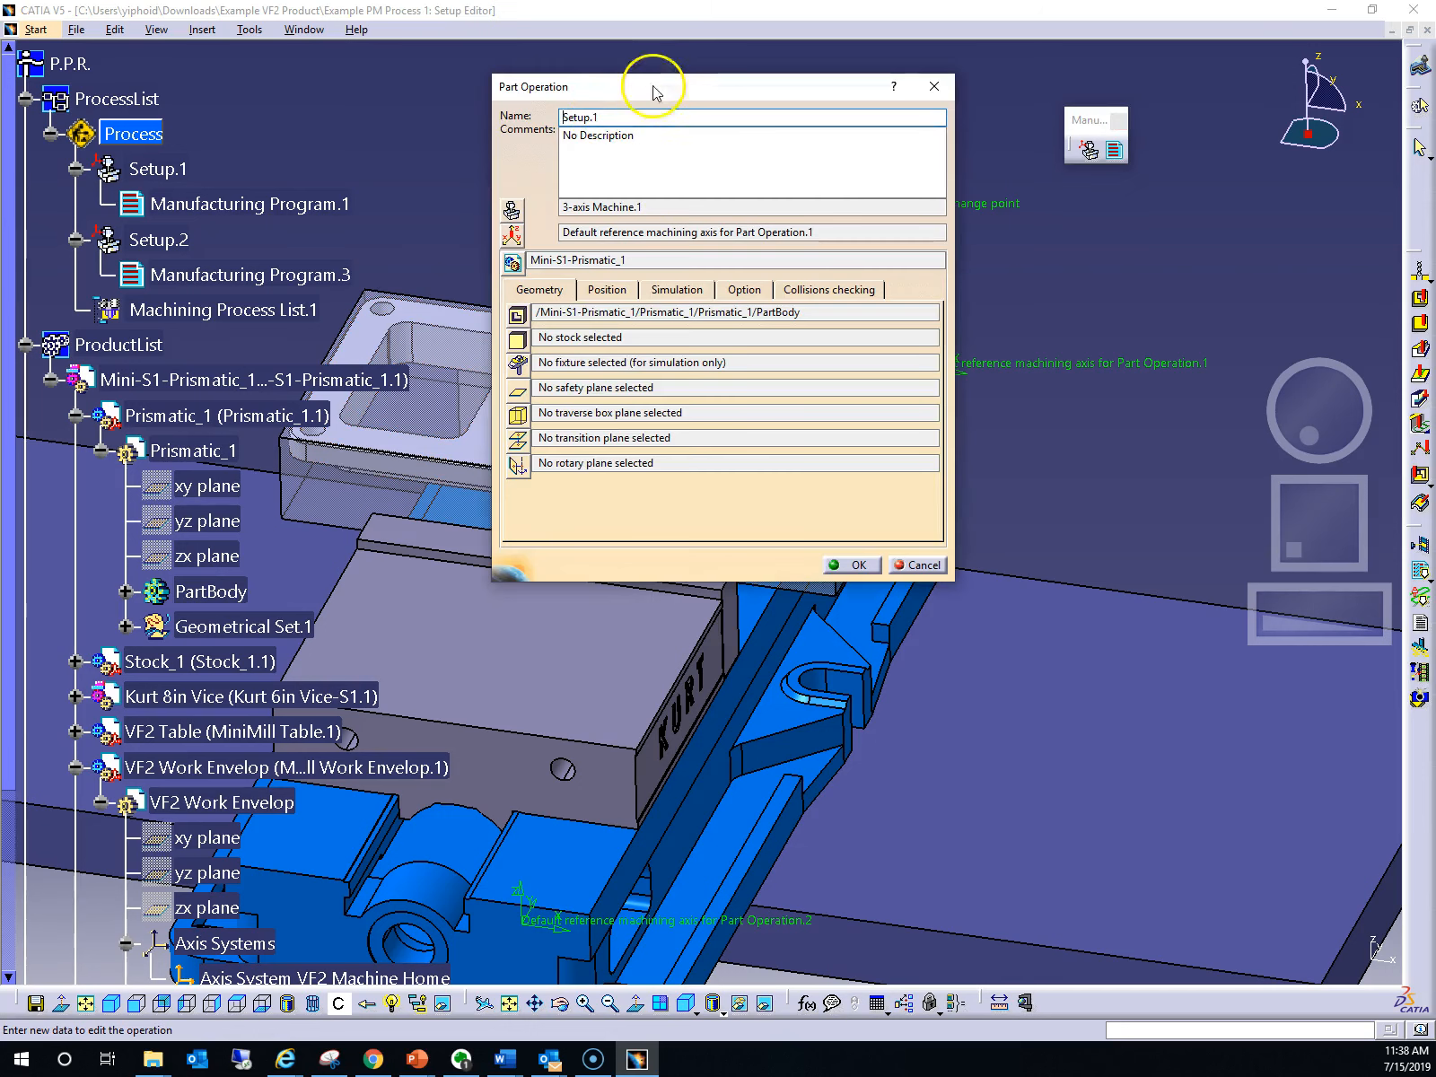
# Move the Part Operation window clear of the model and assign the Stock_1 PartBody as the stock of Setup.1.
pyautogui.moveTo(732, 97); pyautogui.dragTo(1013, 116)
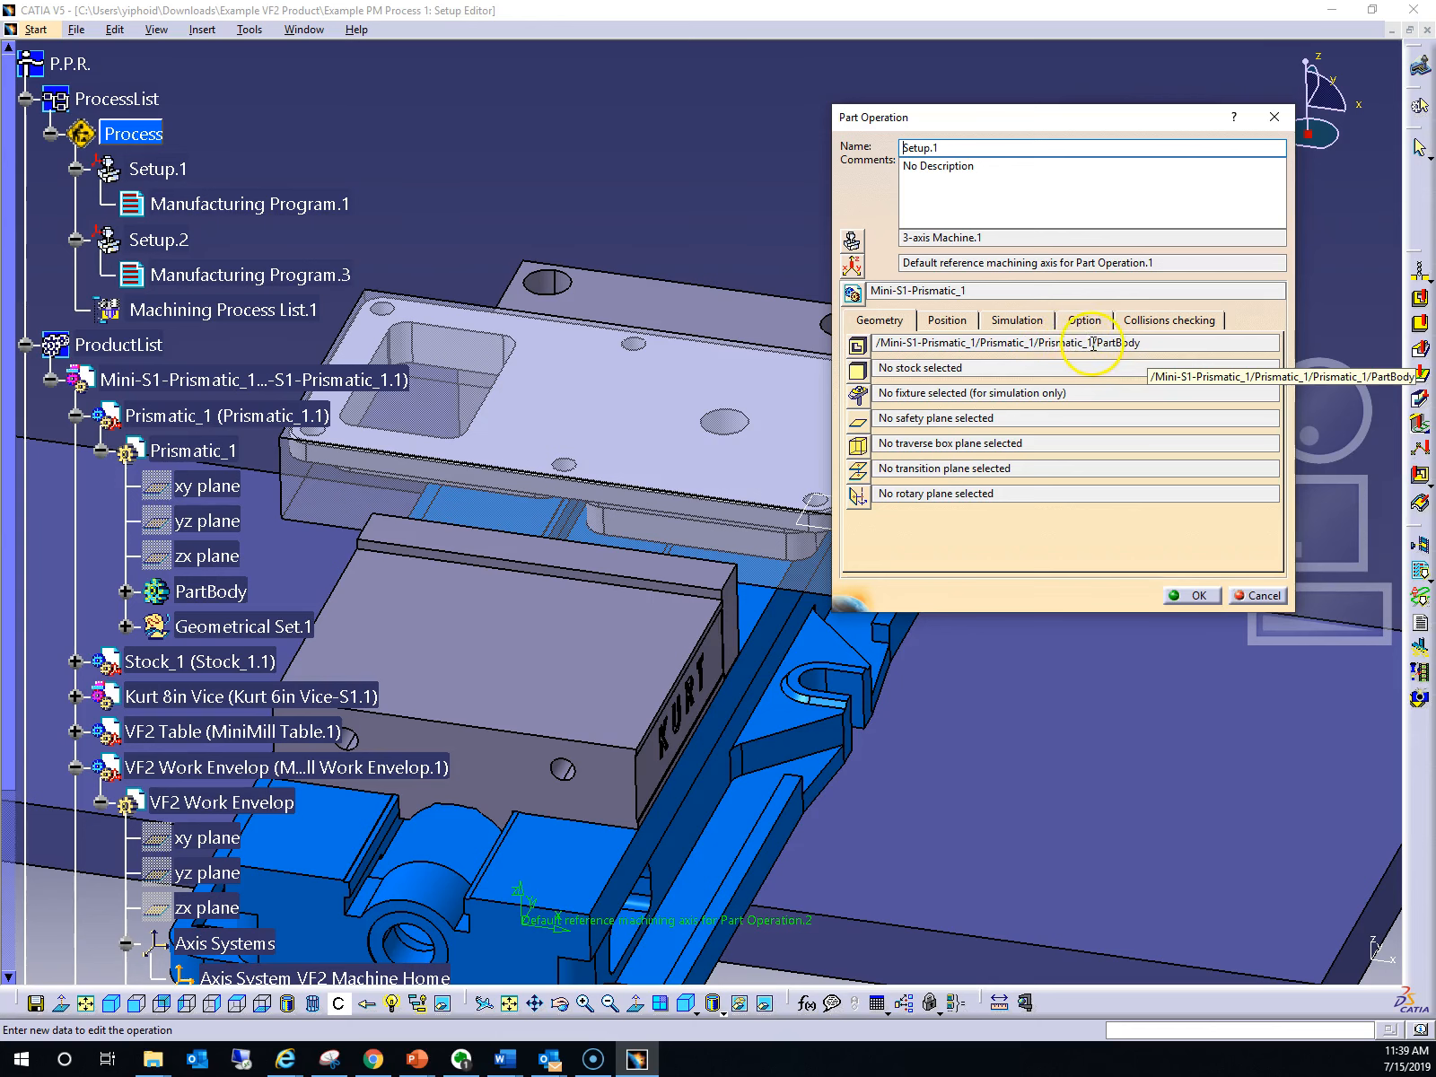
pyautogui.scroll(-2, 151, 588)
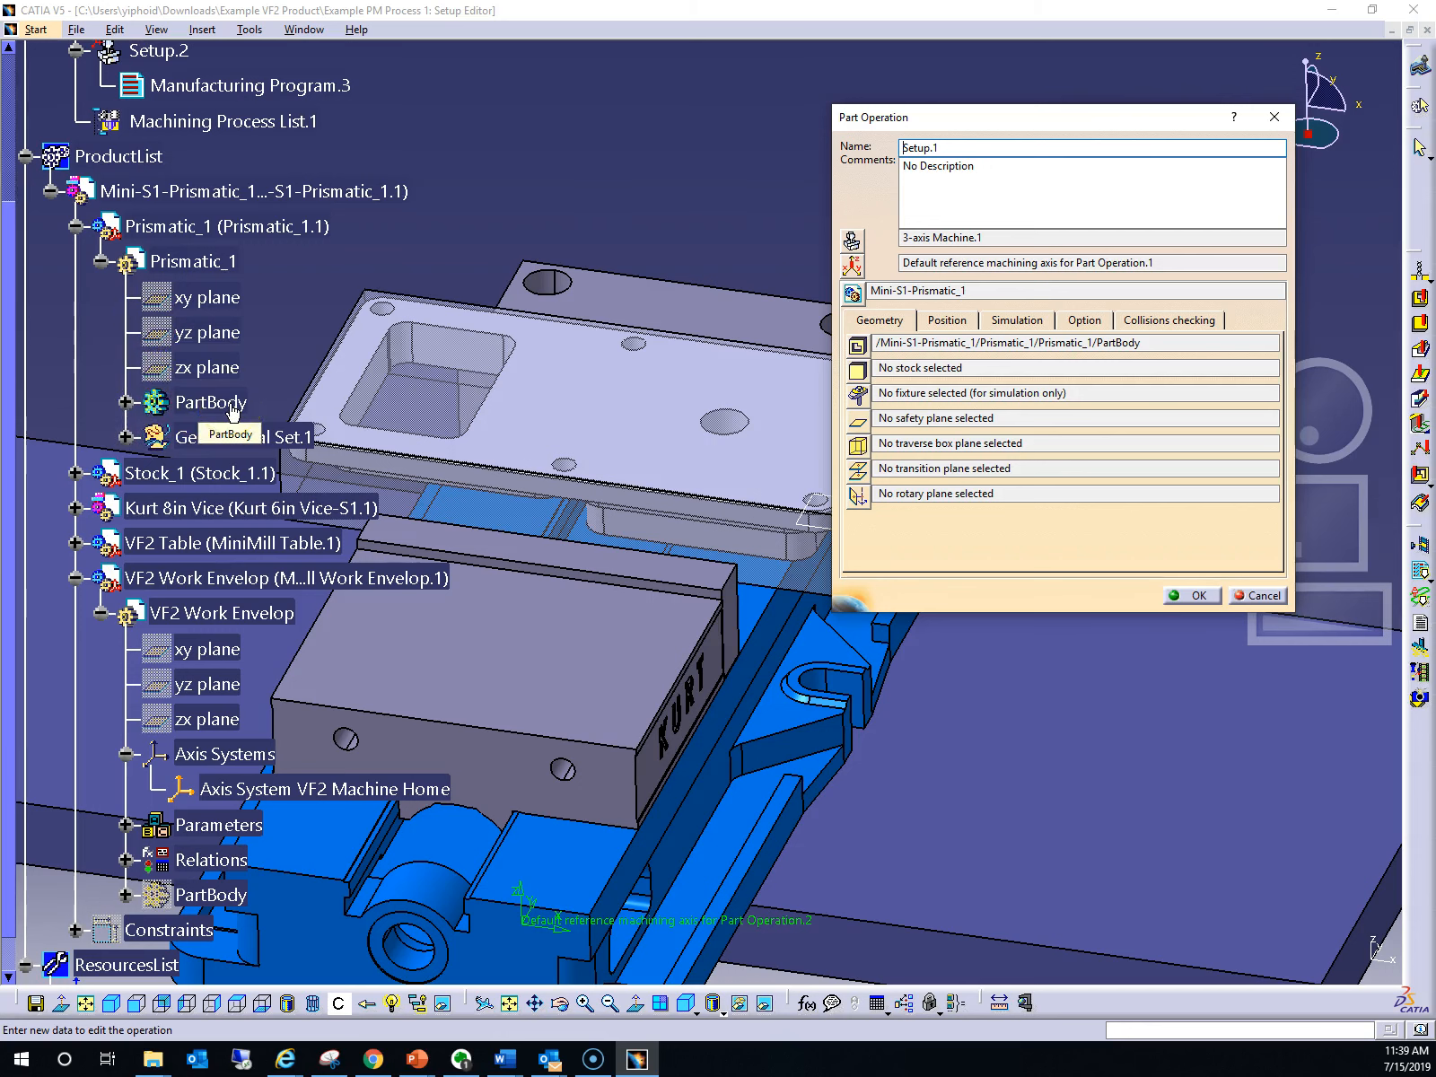
pyautogui.click(76, 226)
pyautogui.click(857, 344)
pyautogui.click(858, 370)
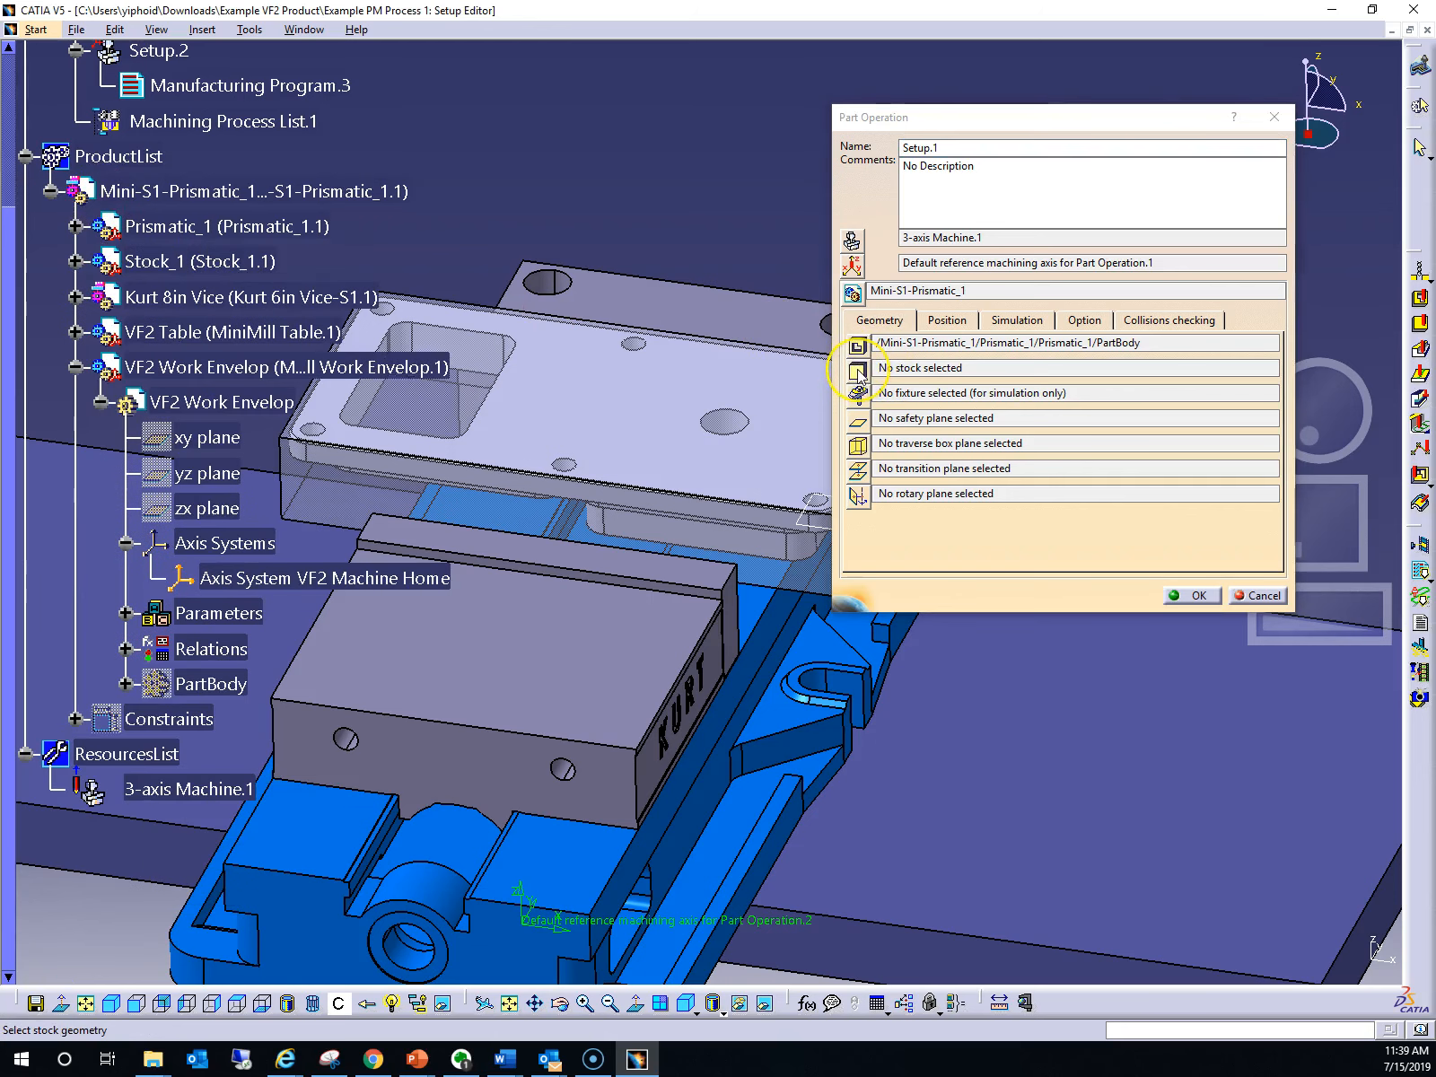
pyautogui.click(857, 371)
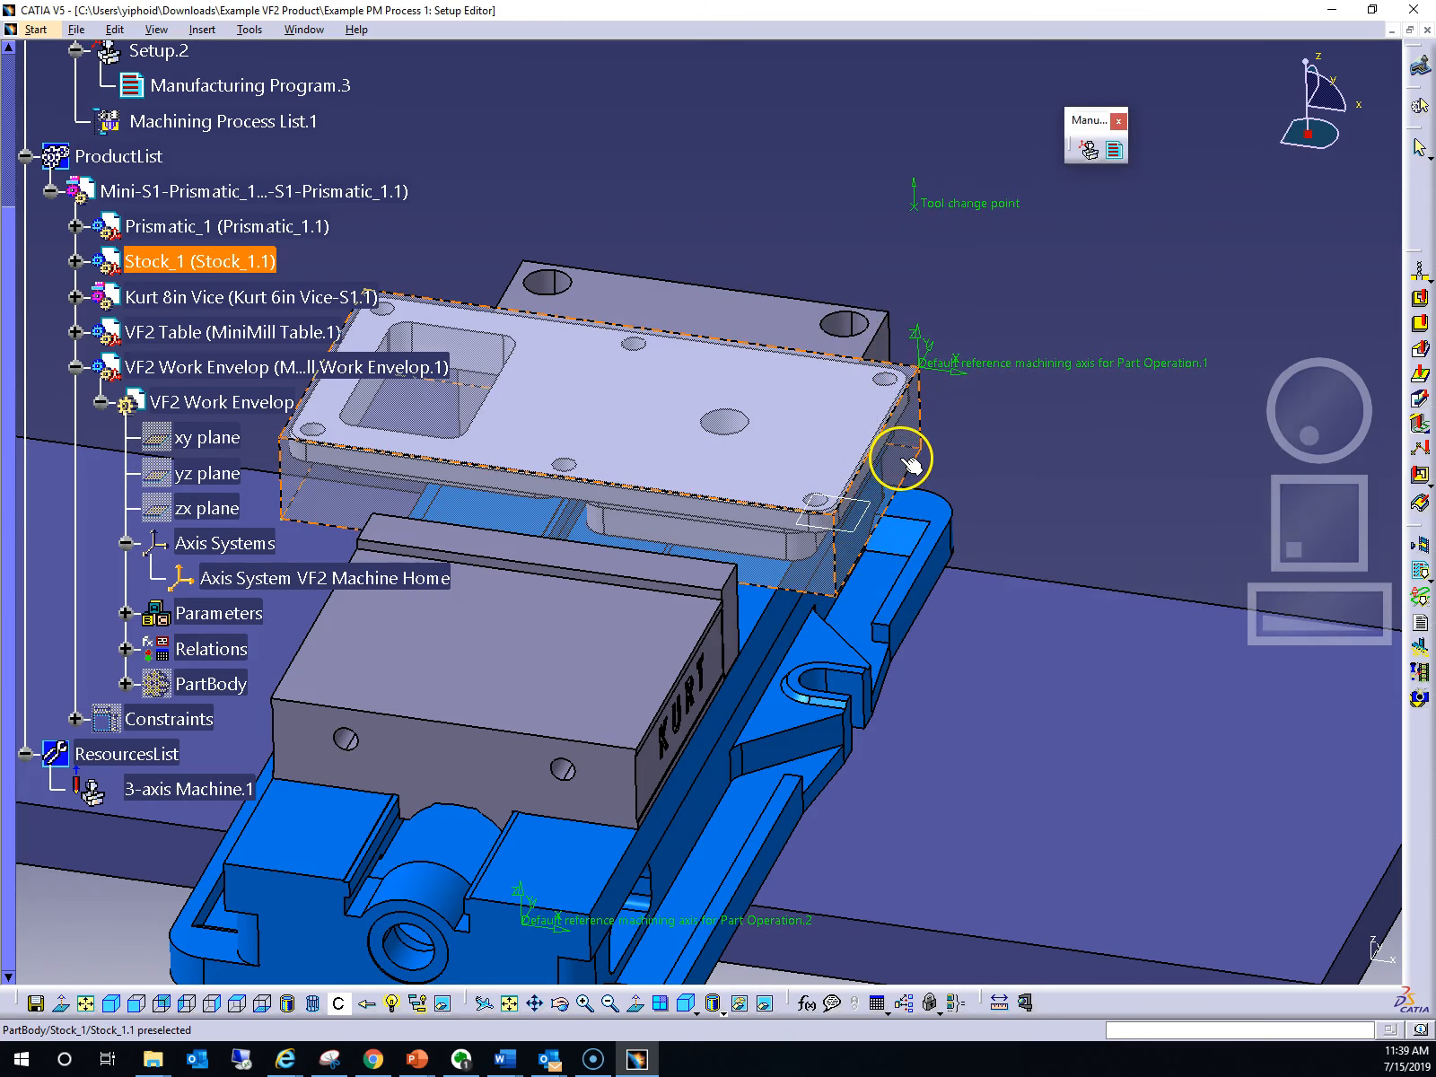
pyautogui.doubleClick(787, 131)
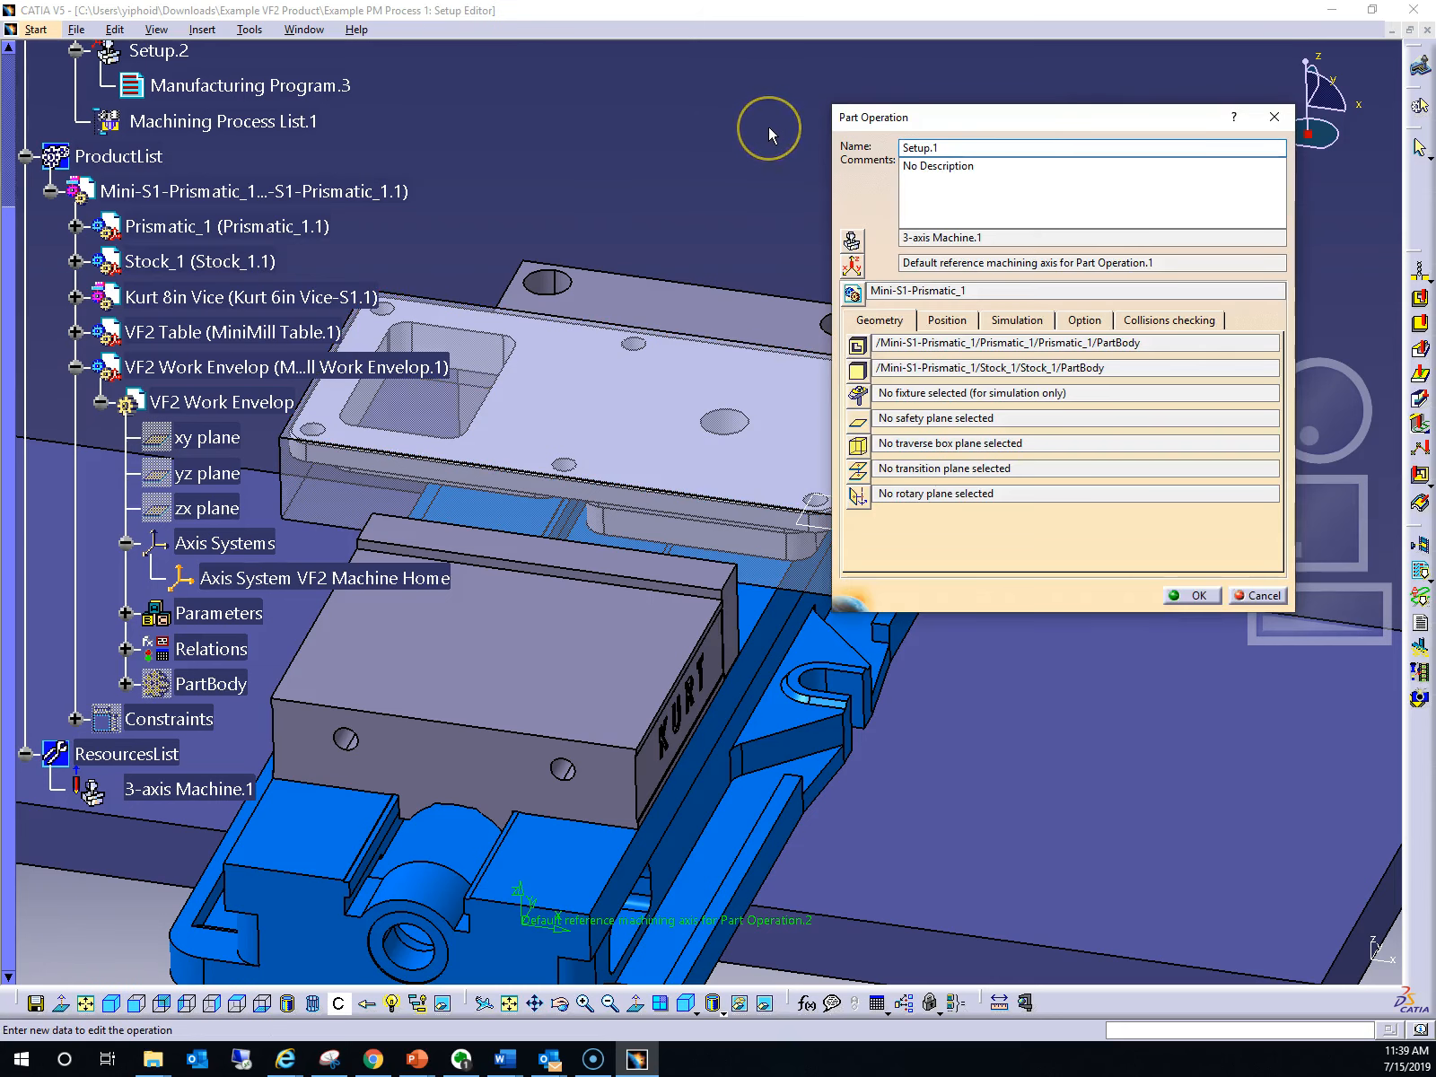
pyautogui.click(1106, 370)
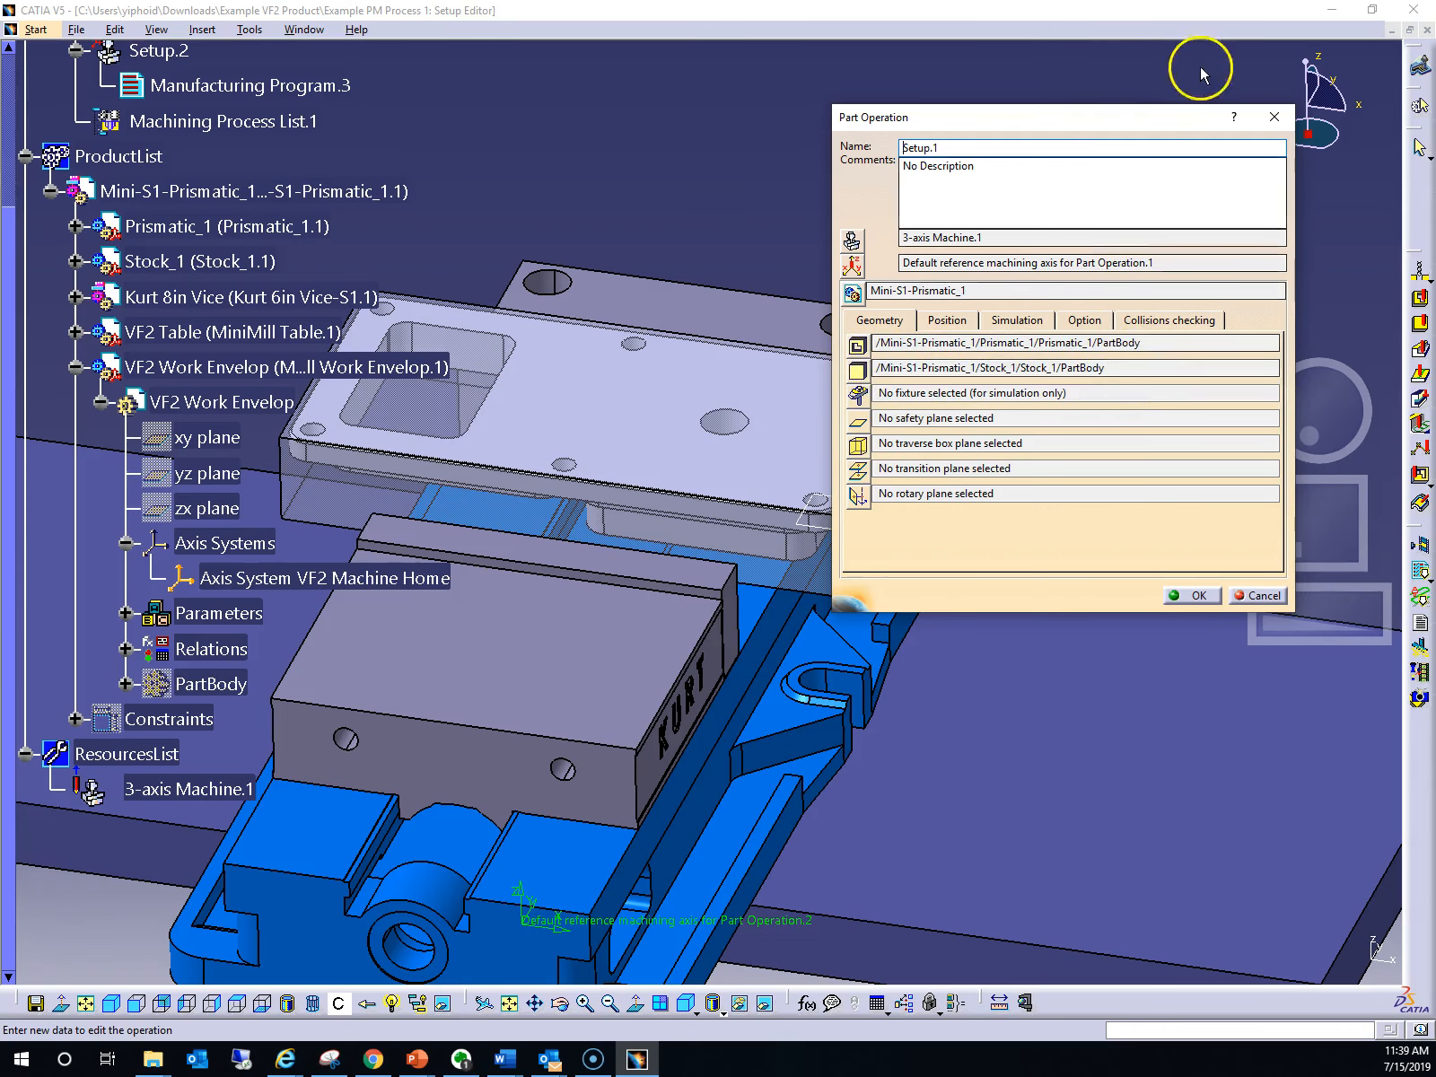
# Examine the Kurt 8in Vice assembly and its components, viewing the base, jaws and parallels around the stock from several angles.
pyautogui.moveTo(1346, 401)
pyautogui.mouseDown(button='middle')
pyautogui.moveTo(1284, 380)
pyautogui.moveTo(1426, 397)
pyautogui.moveTo(1375, 496)
pyautogui.moveTo(1317, 521)
pyautogui.moveTo(1351, 424)
pyautogui.moveTo(1340, 392)
pyautogui.mouseUp(button='middle')
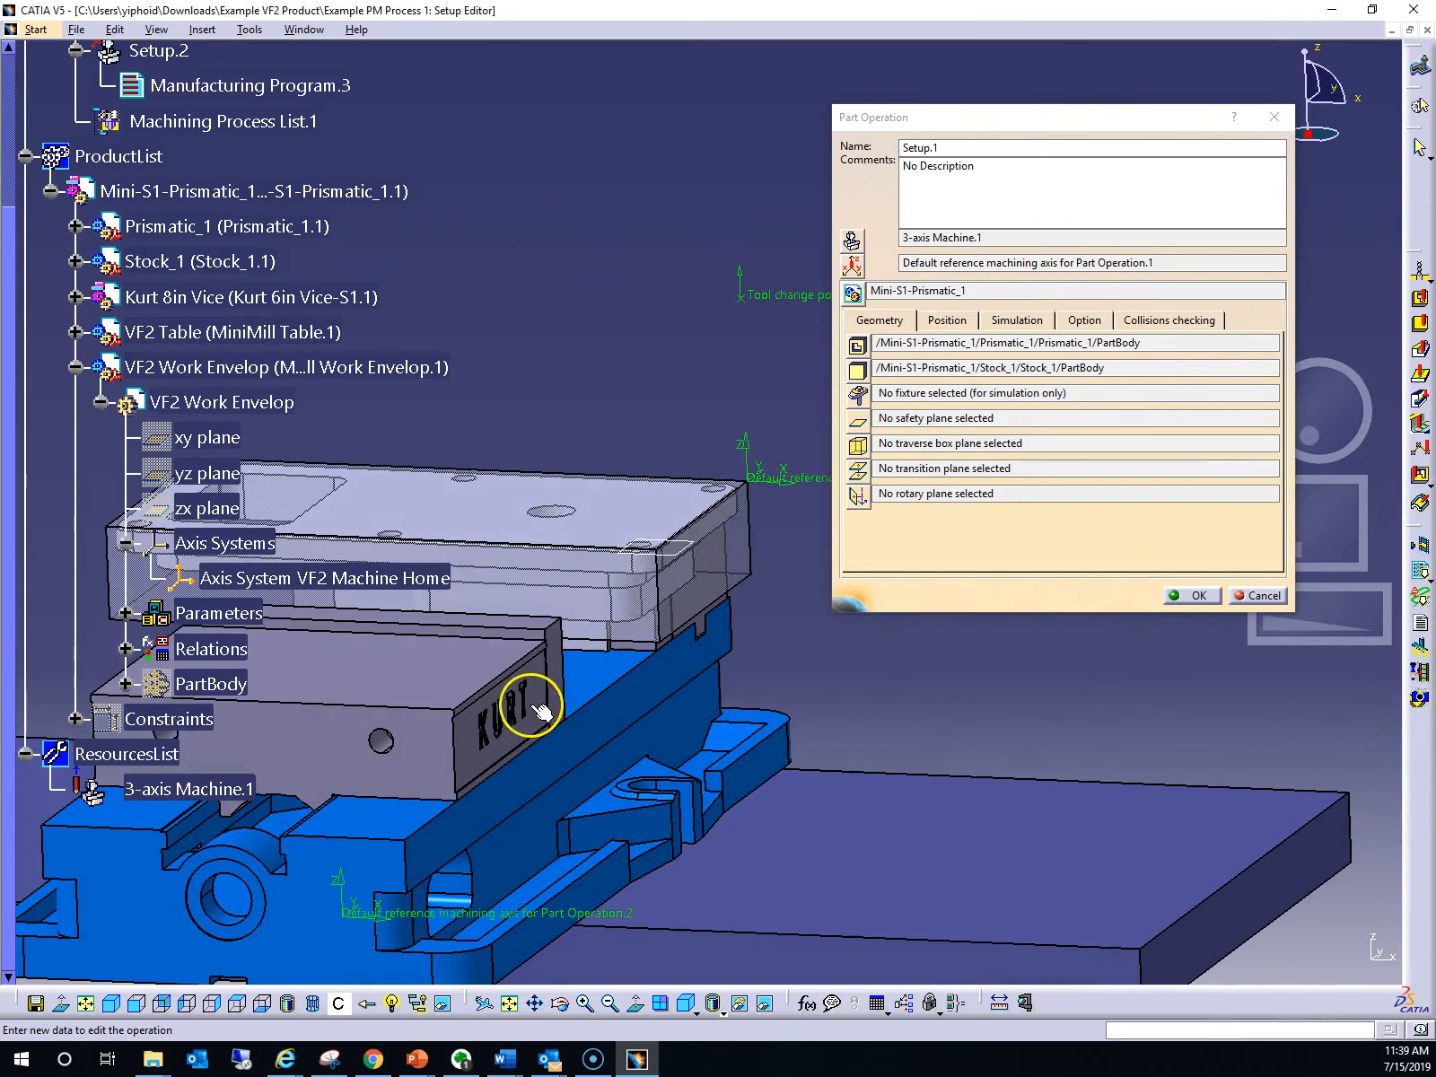
pyautogui.moveTo(1318, 416); pyautogui.dragTo(1273, 452, button='middle')
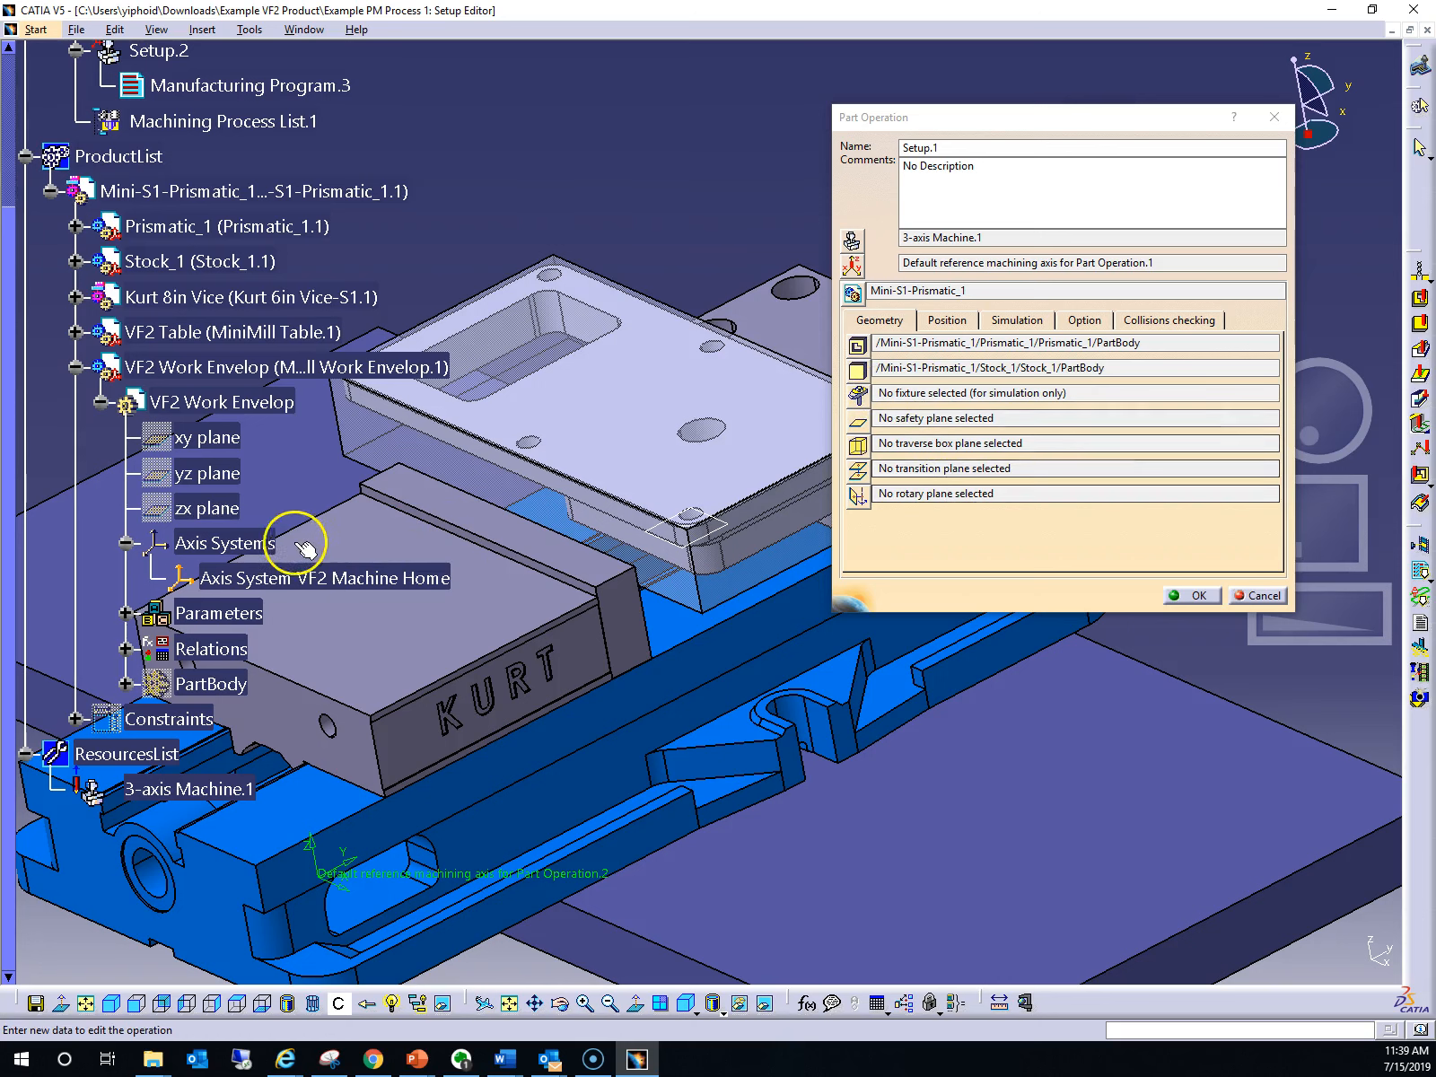
pyautogui.click(76, 367)
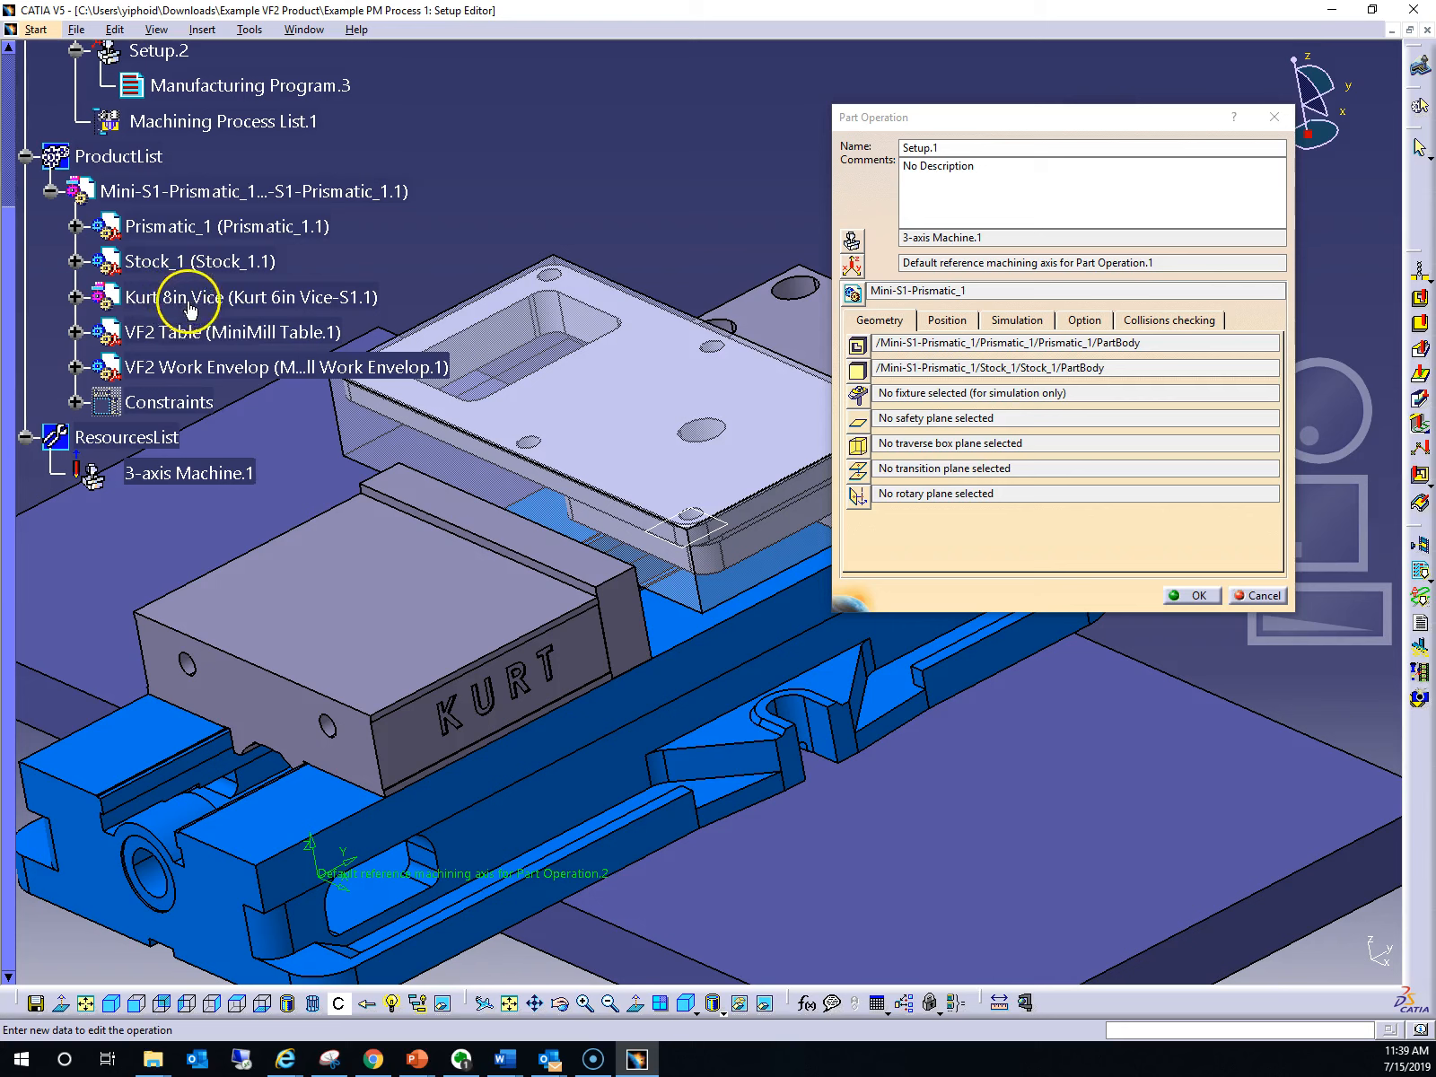
pyautogui.click(75, 297)
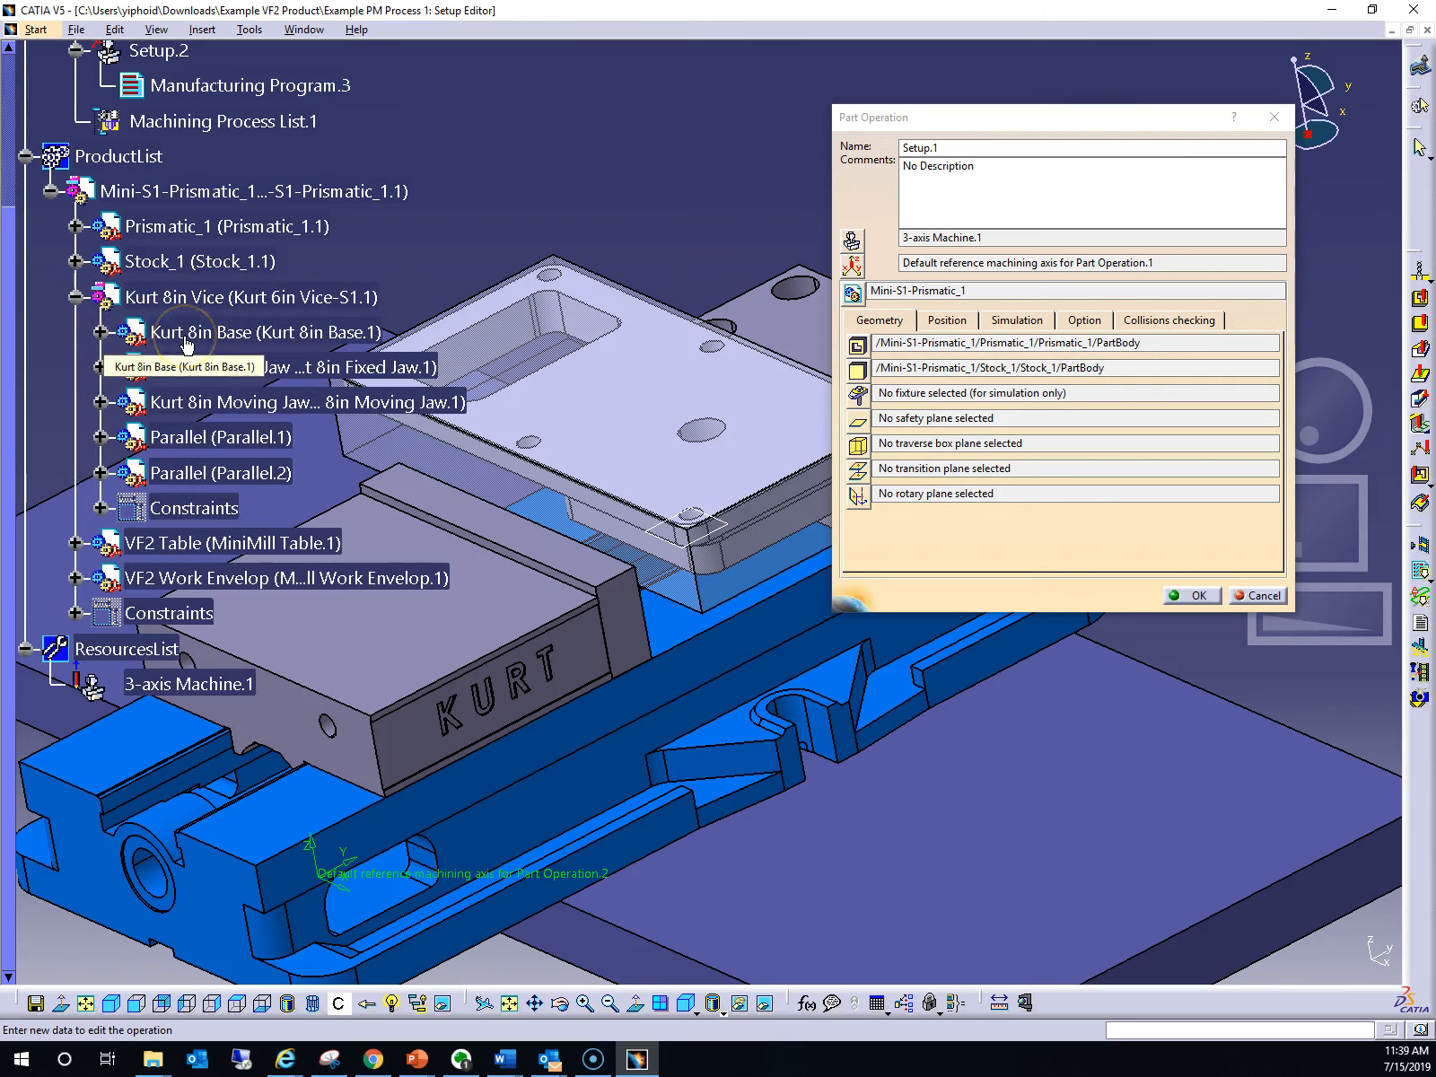
pyautogui.moveTo(1344, 429); pyautogui.dragTo(1299, 517, button='middle')
pyautogui.moveTo(1341, 411); pyautogui.dragTo(1306, 436, button='middle')
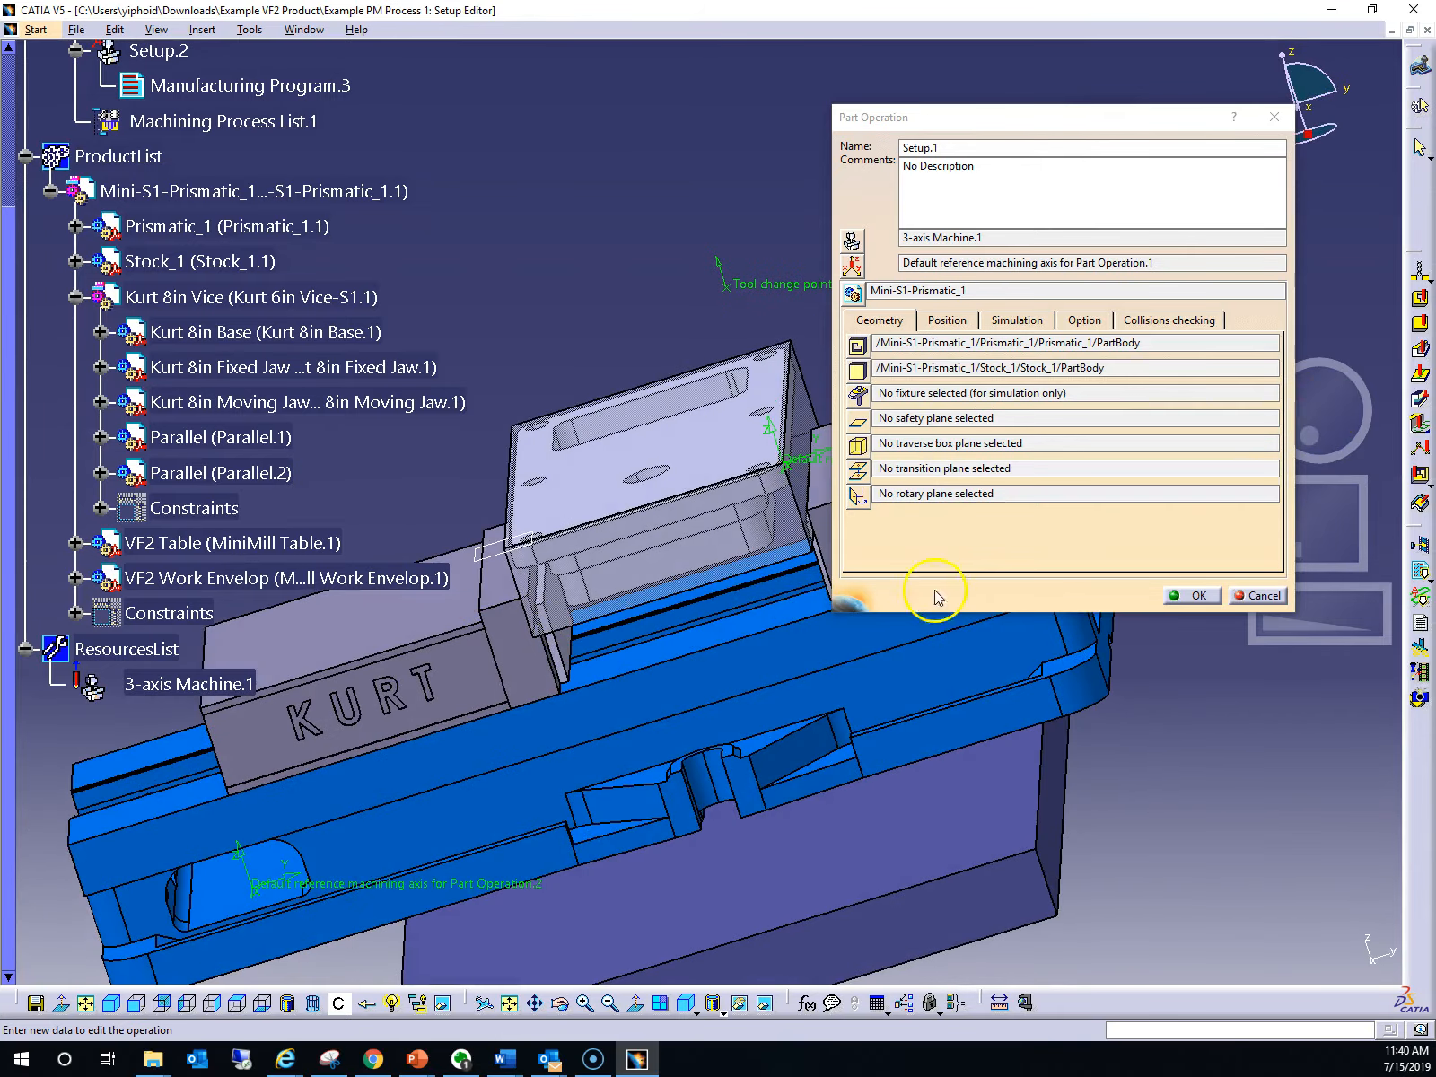
pyautogui.moveTo(1337, 535); pyautogui.dragTo(1153, 566, button='middle')
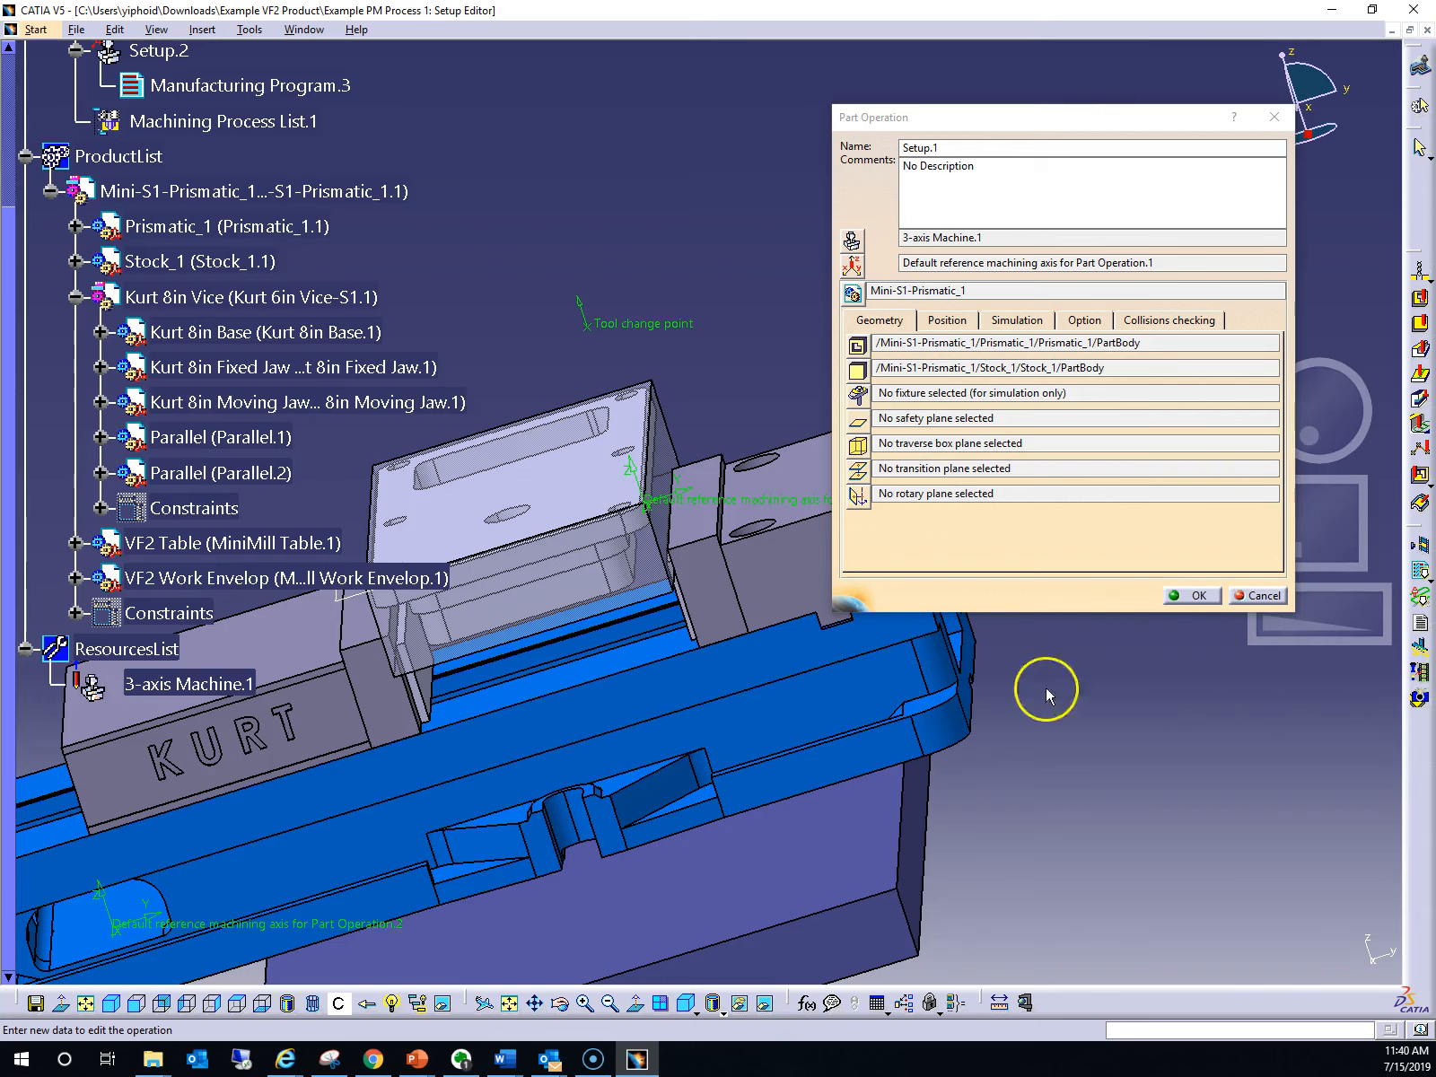
pyautogui.moveTo(1324, 403); pyautogui.dragTo(1368, 401, button='middle')
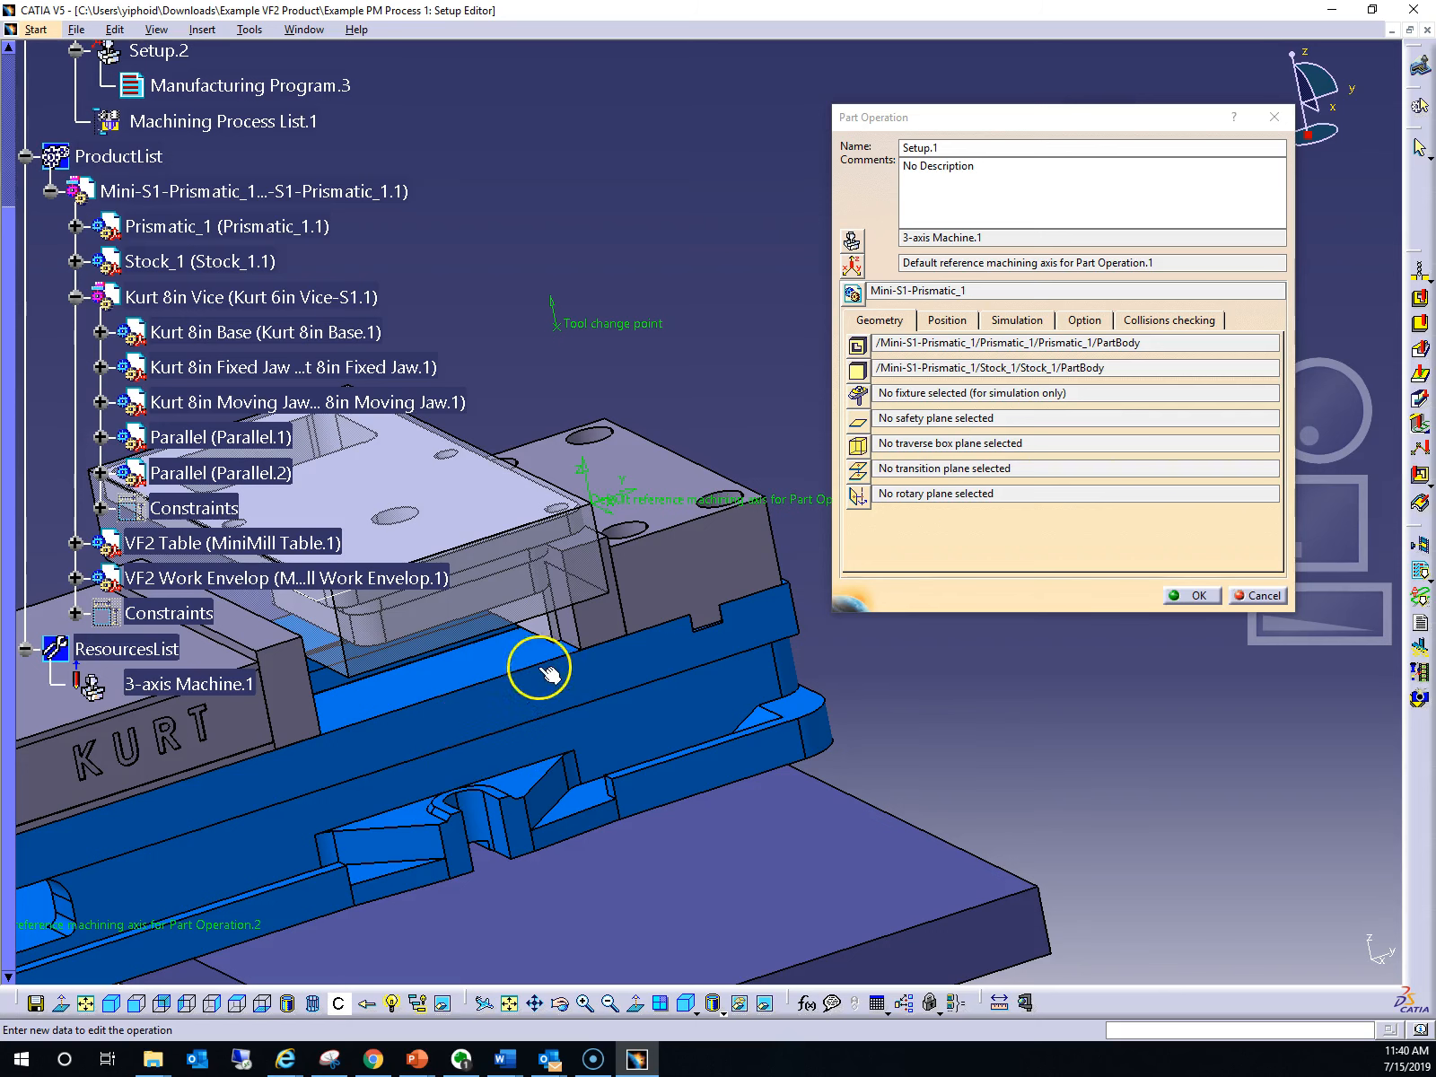
pyautogui.moveTo(1334, 458); pyautogui.dragTo(1334, 425)
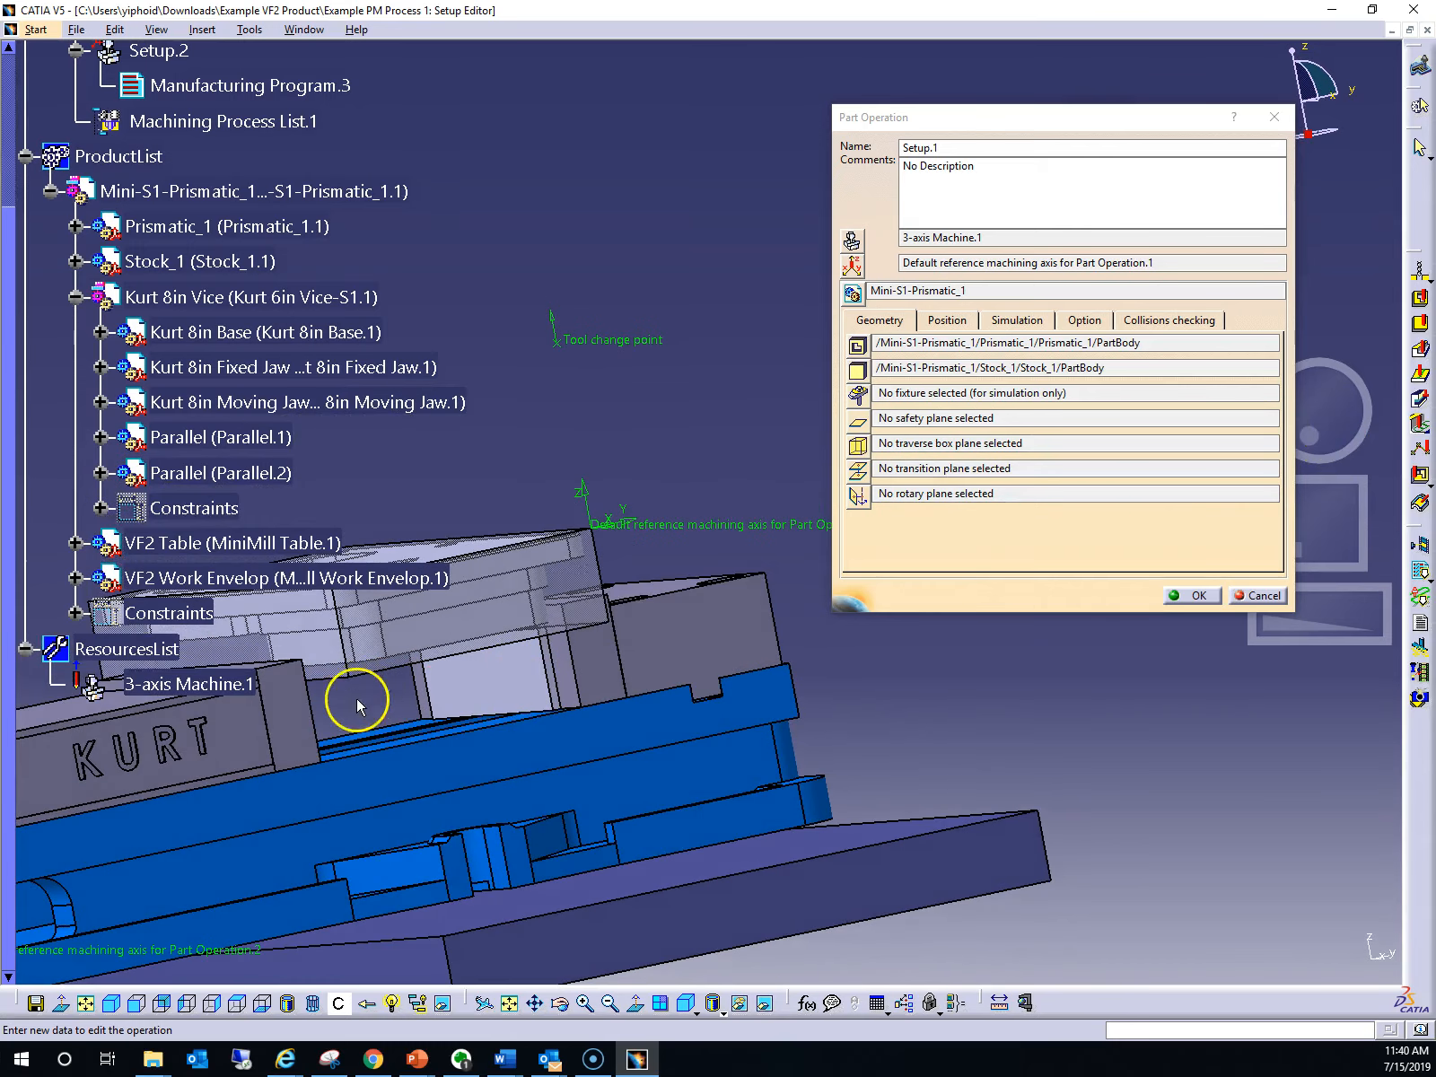
pyautogui.moveTo(1350, 401); pyautogui.dragTo(1067, 439)
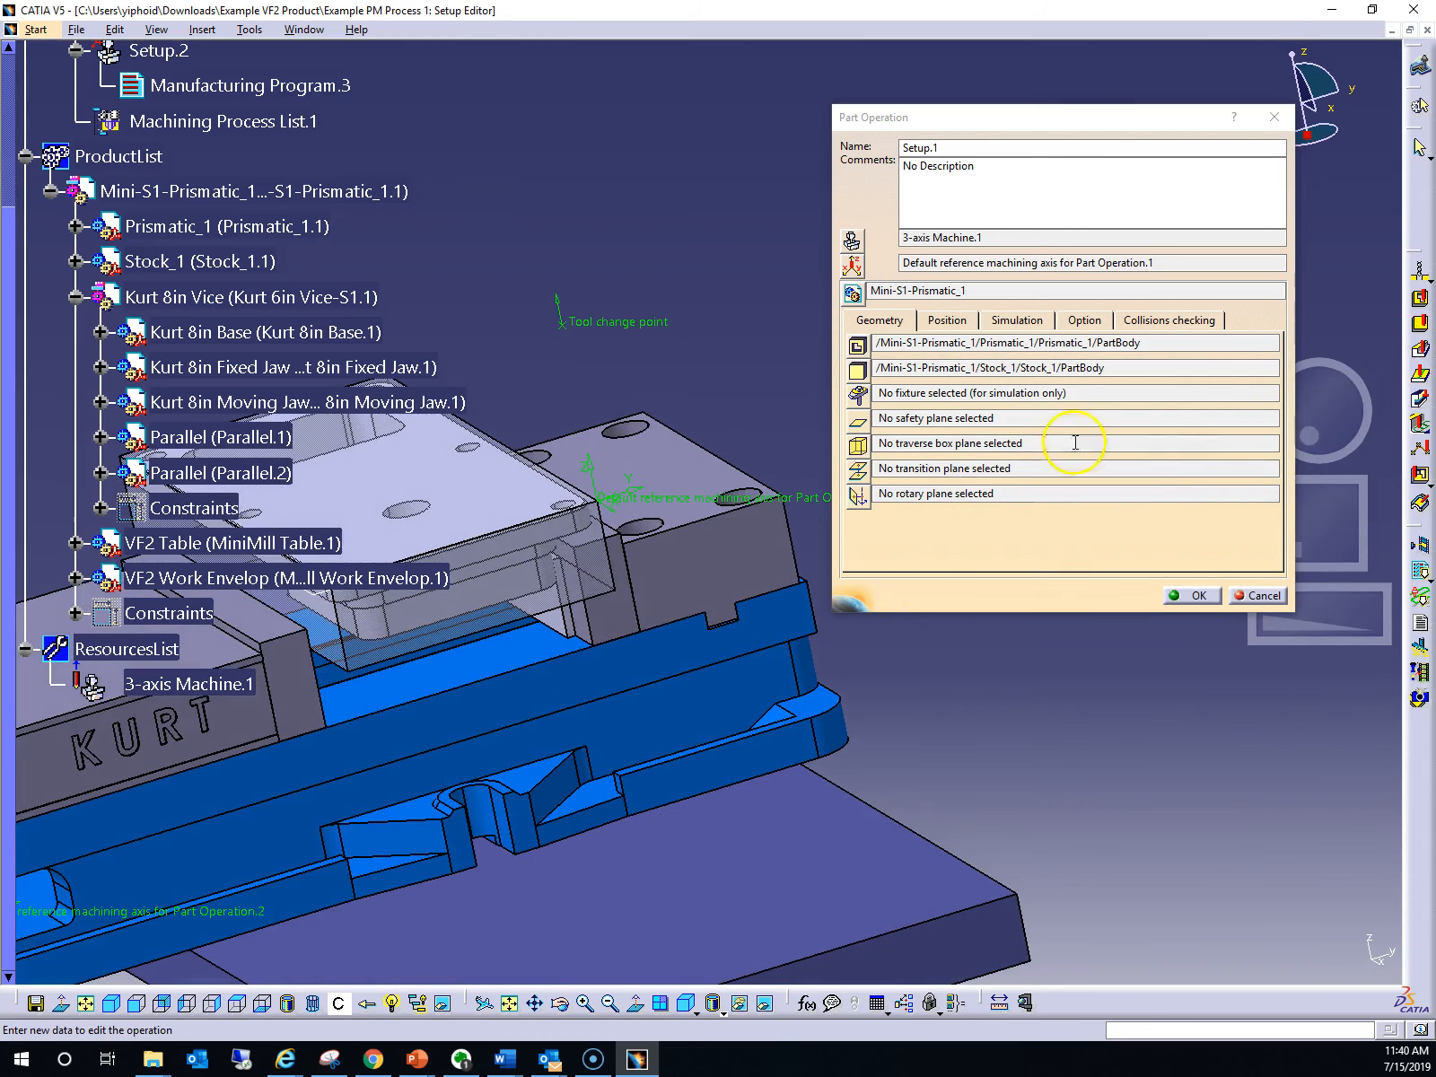
# Assign the Kurt 8in fixed jaw, the moving jaw and both parallels as the simulation fixtures of Setup.1.
pyautogui.click(858, 393)
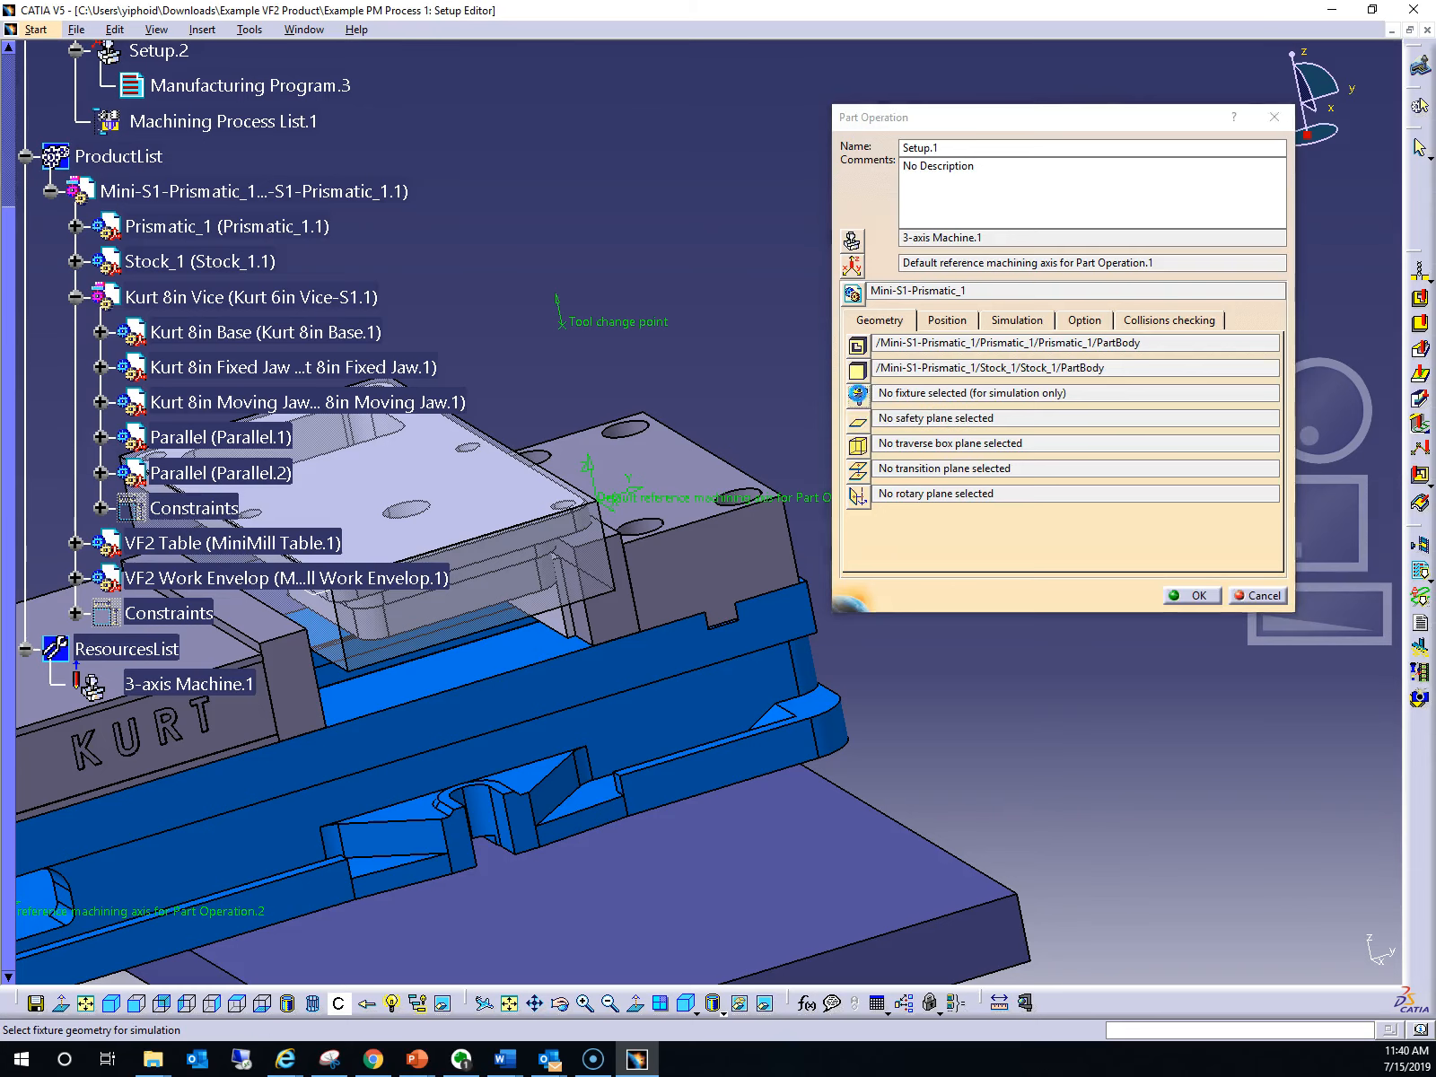
pyautogui.moveTo(1332, 536); pyautogui.dragTo(1365, 512)
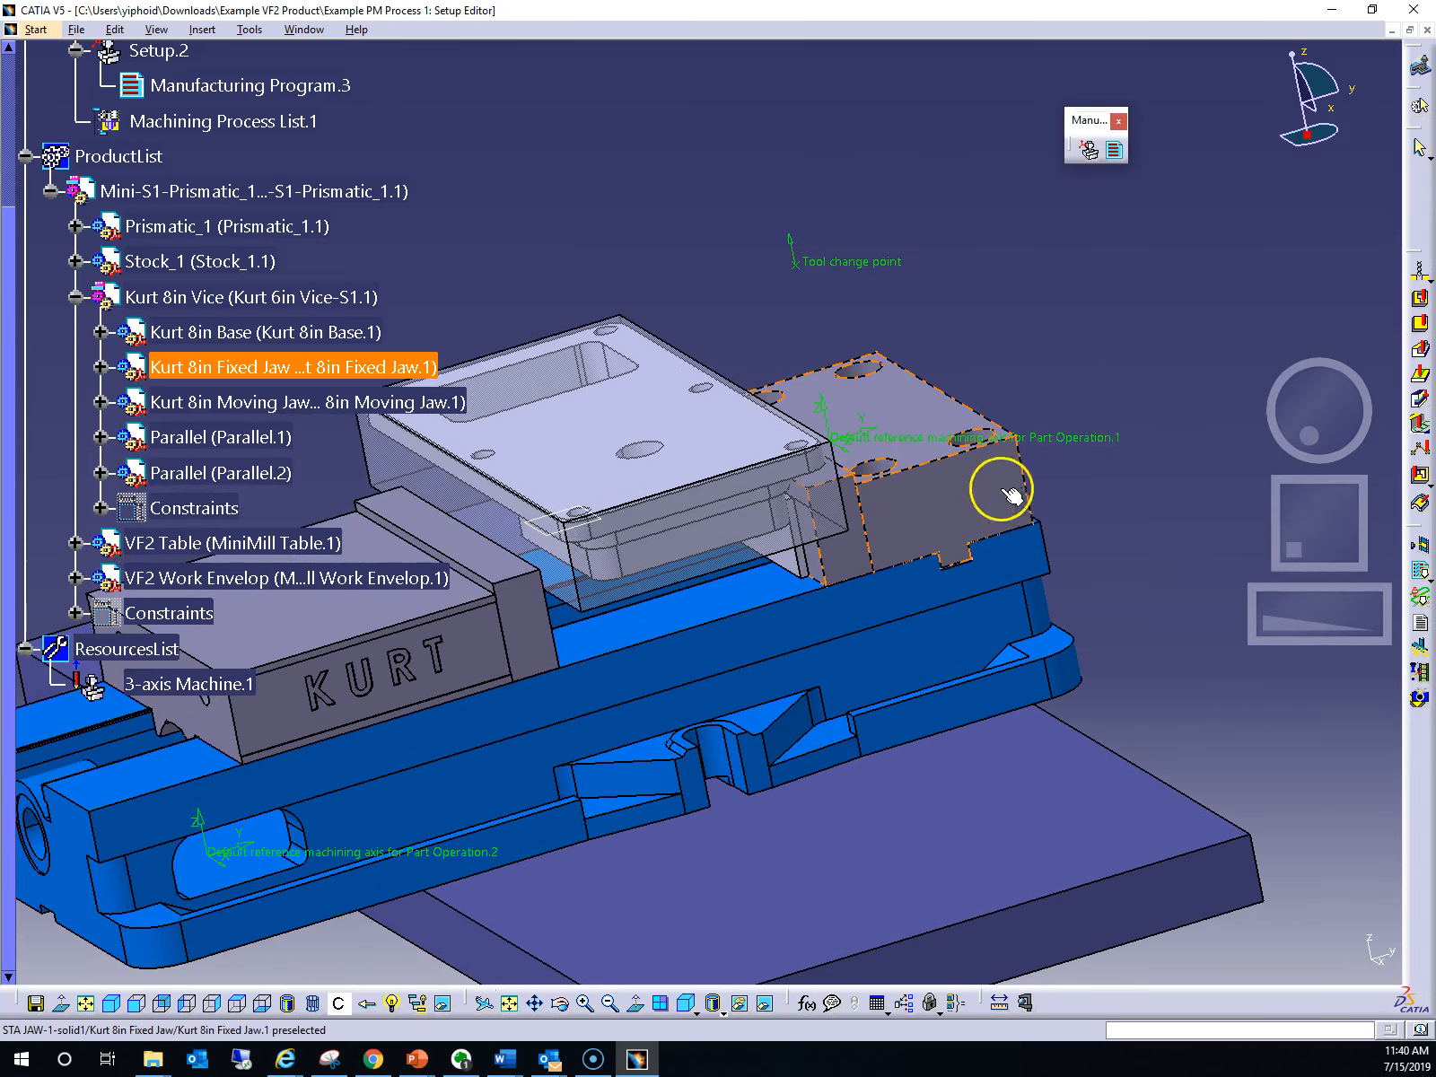
pyautogui.click(951, 512)
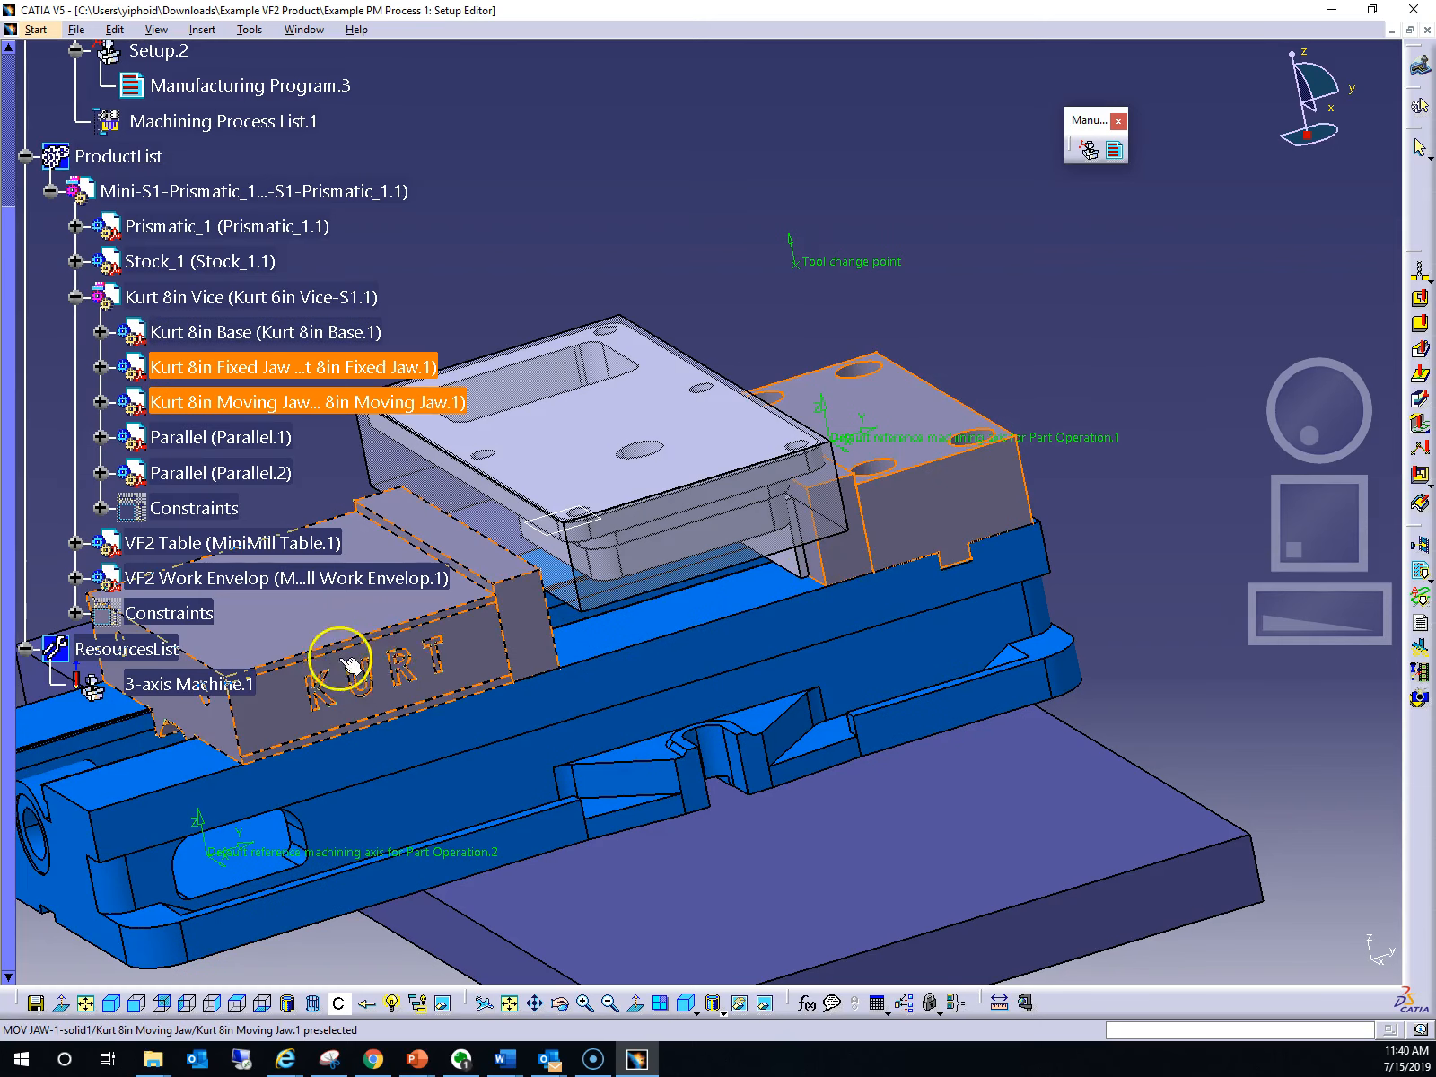
pyautogui.click(400, 655)
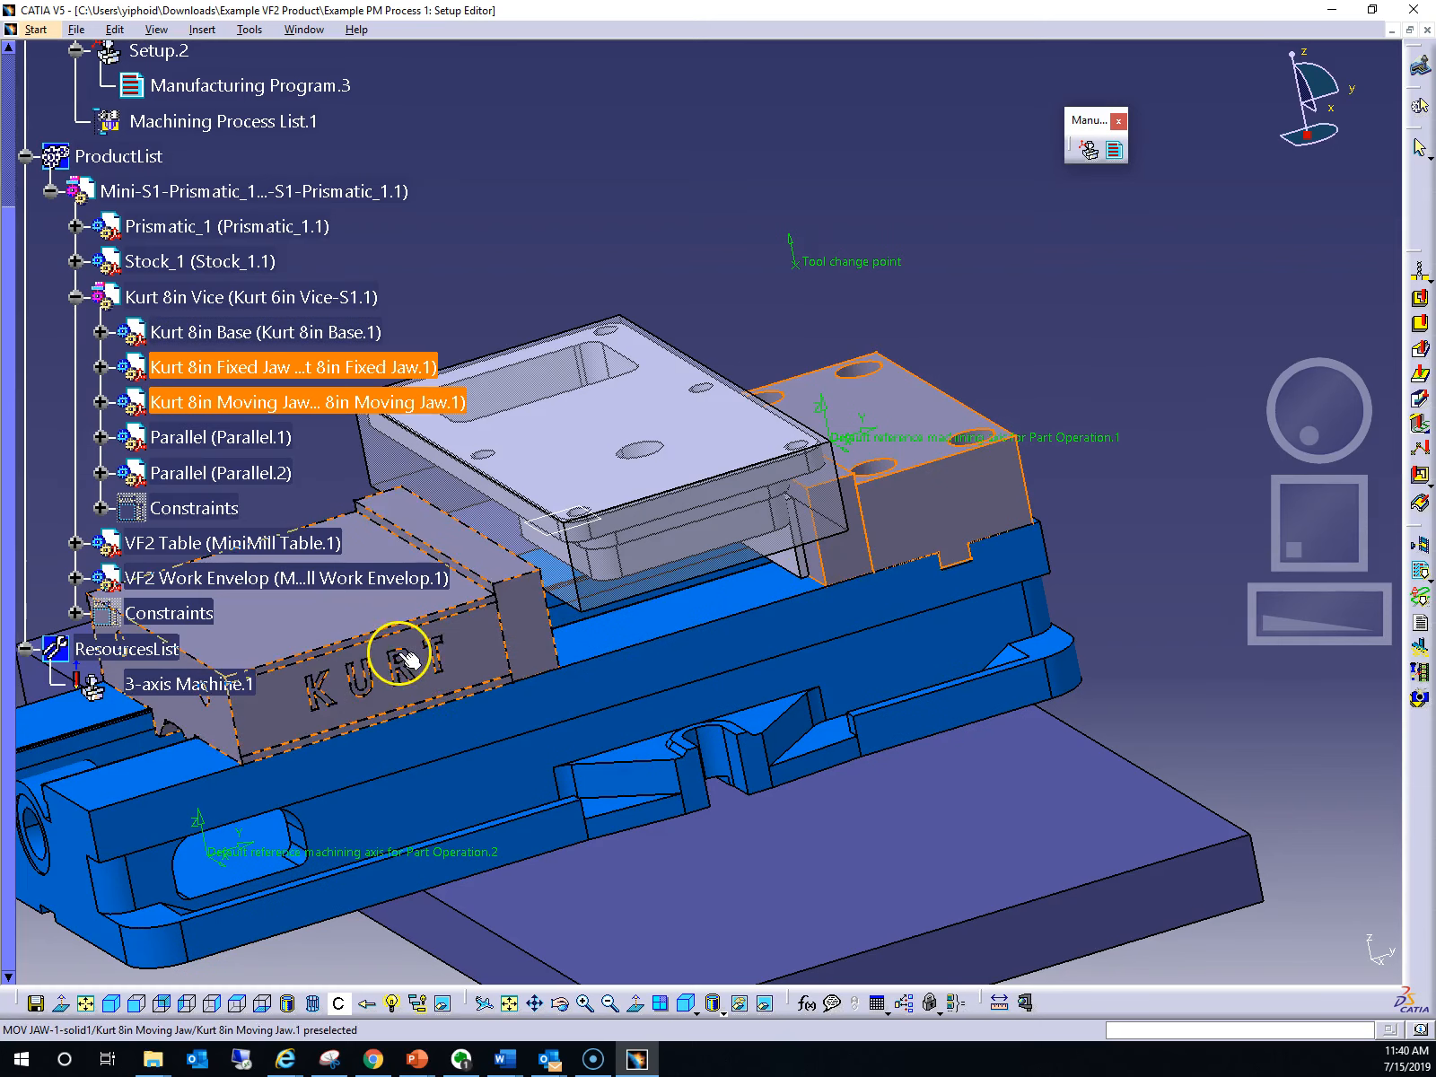
pyautogui.click(794, 560)
pyautogui.moveTo(1315, 421); pyautogui.dragTo(1264, 410)
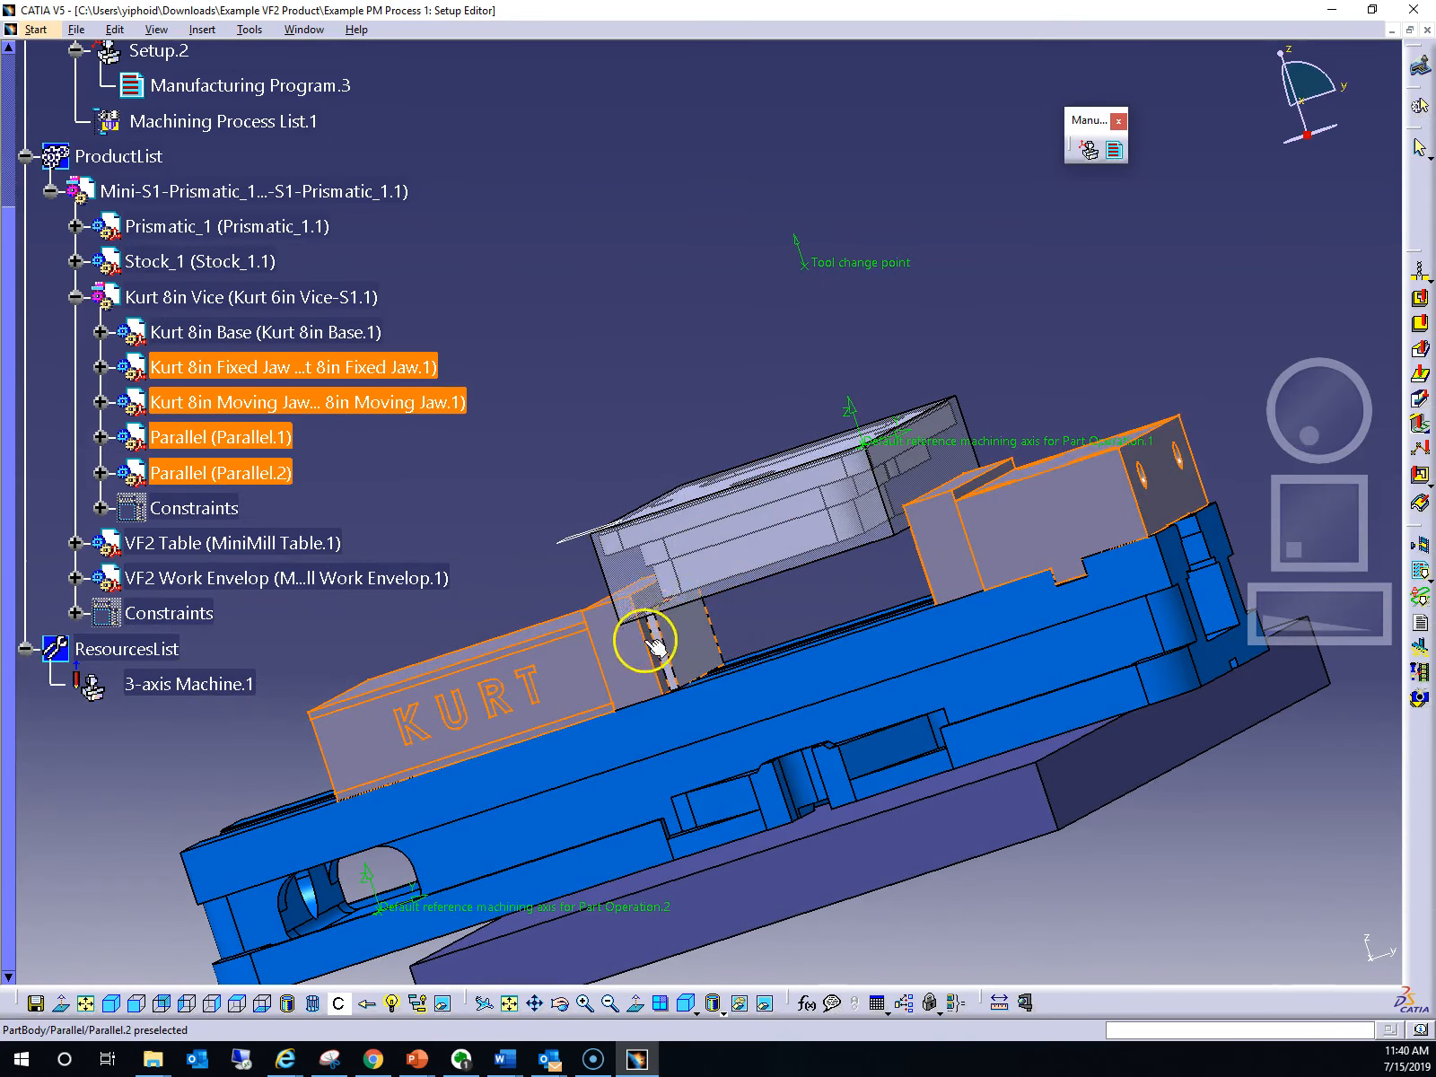
pyautogui.click(644, 601)
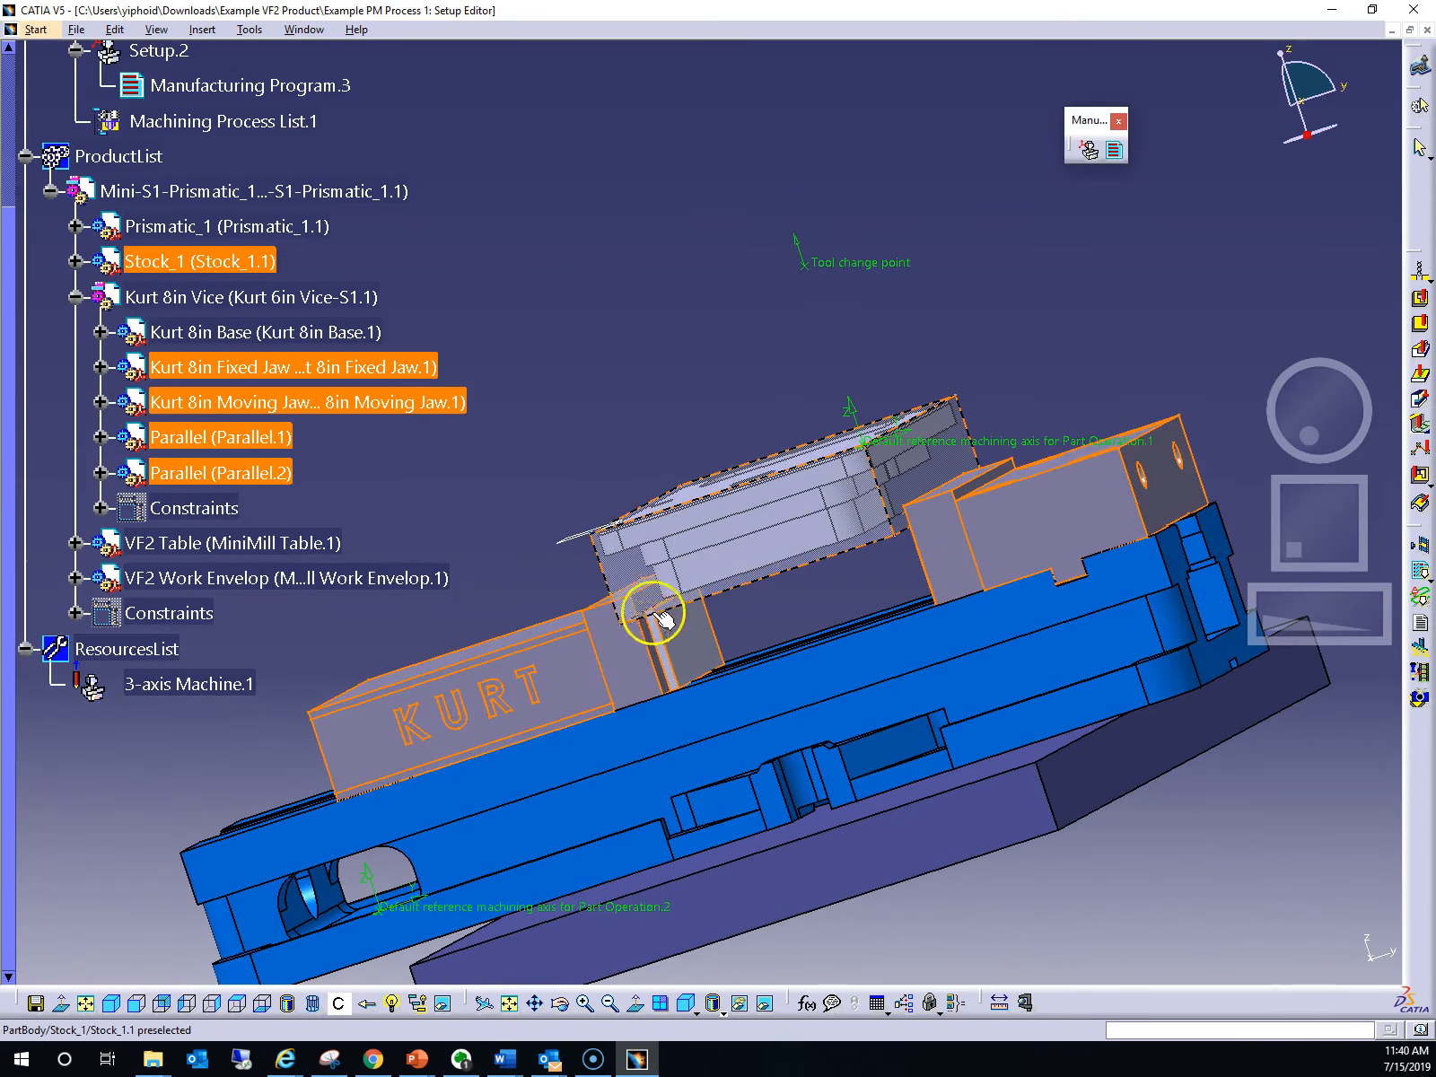
pyautogui.click(631, 592)
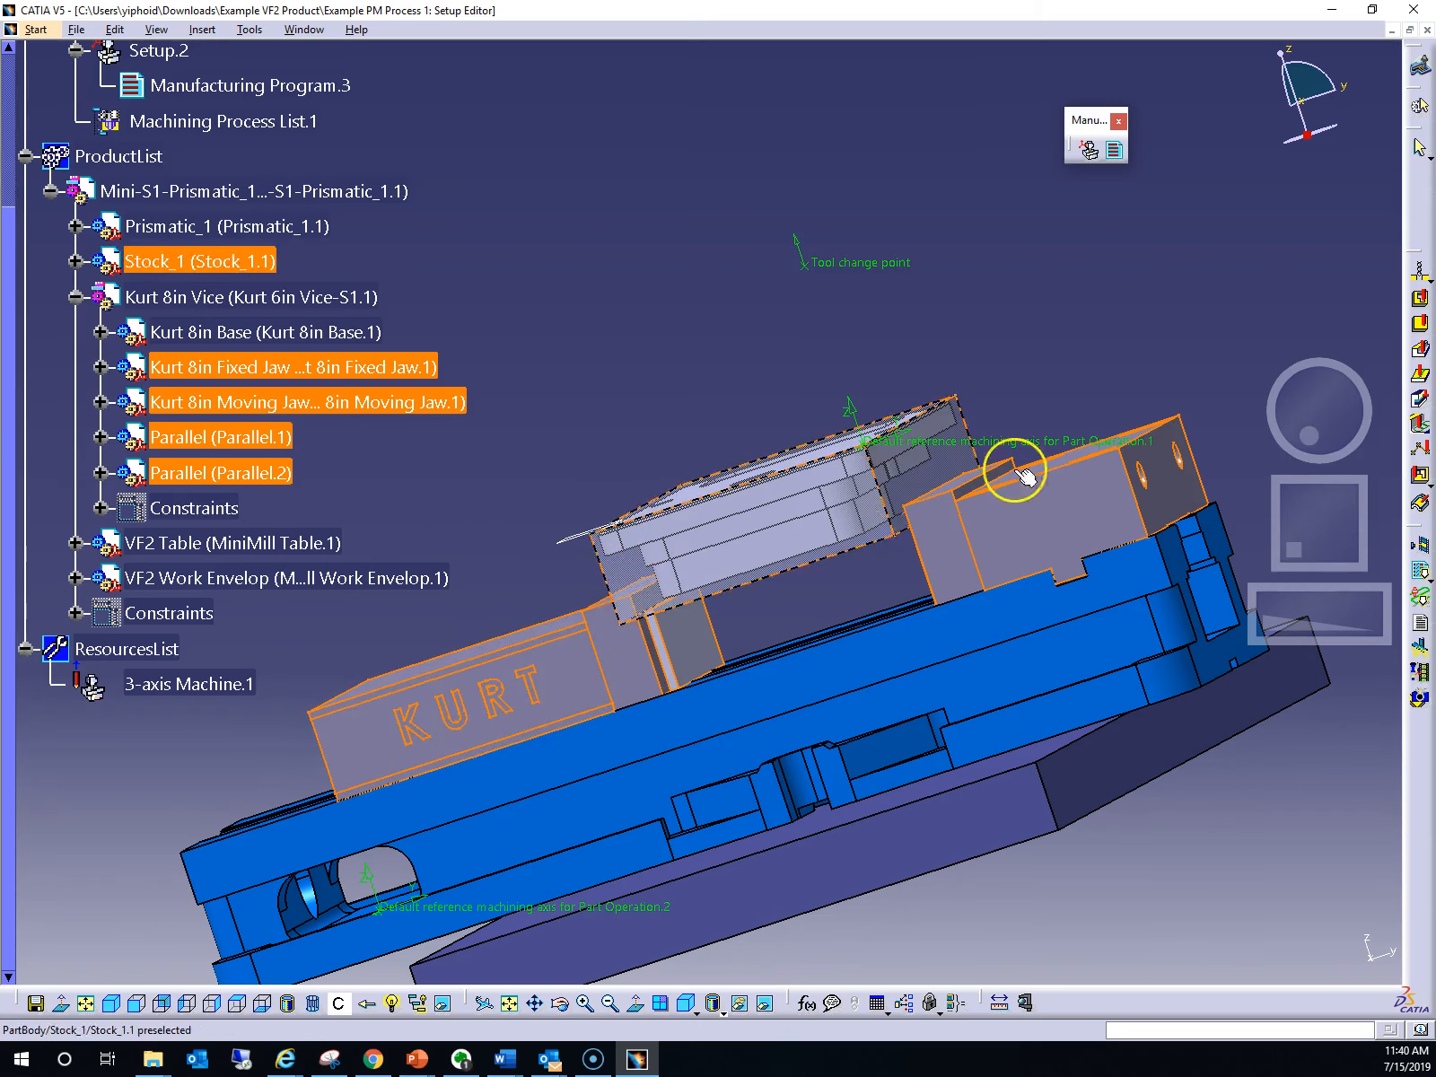
pyautogui.moveTo(1310, 422); pyautogui.dragTo(1399, 453)
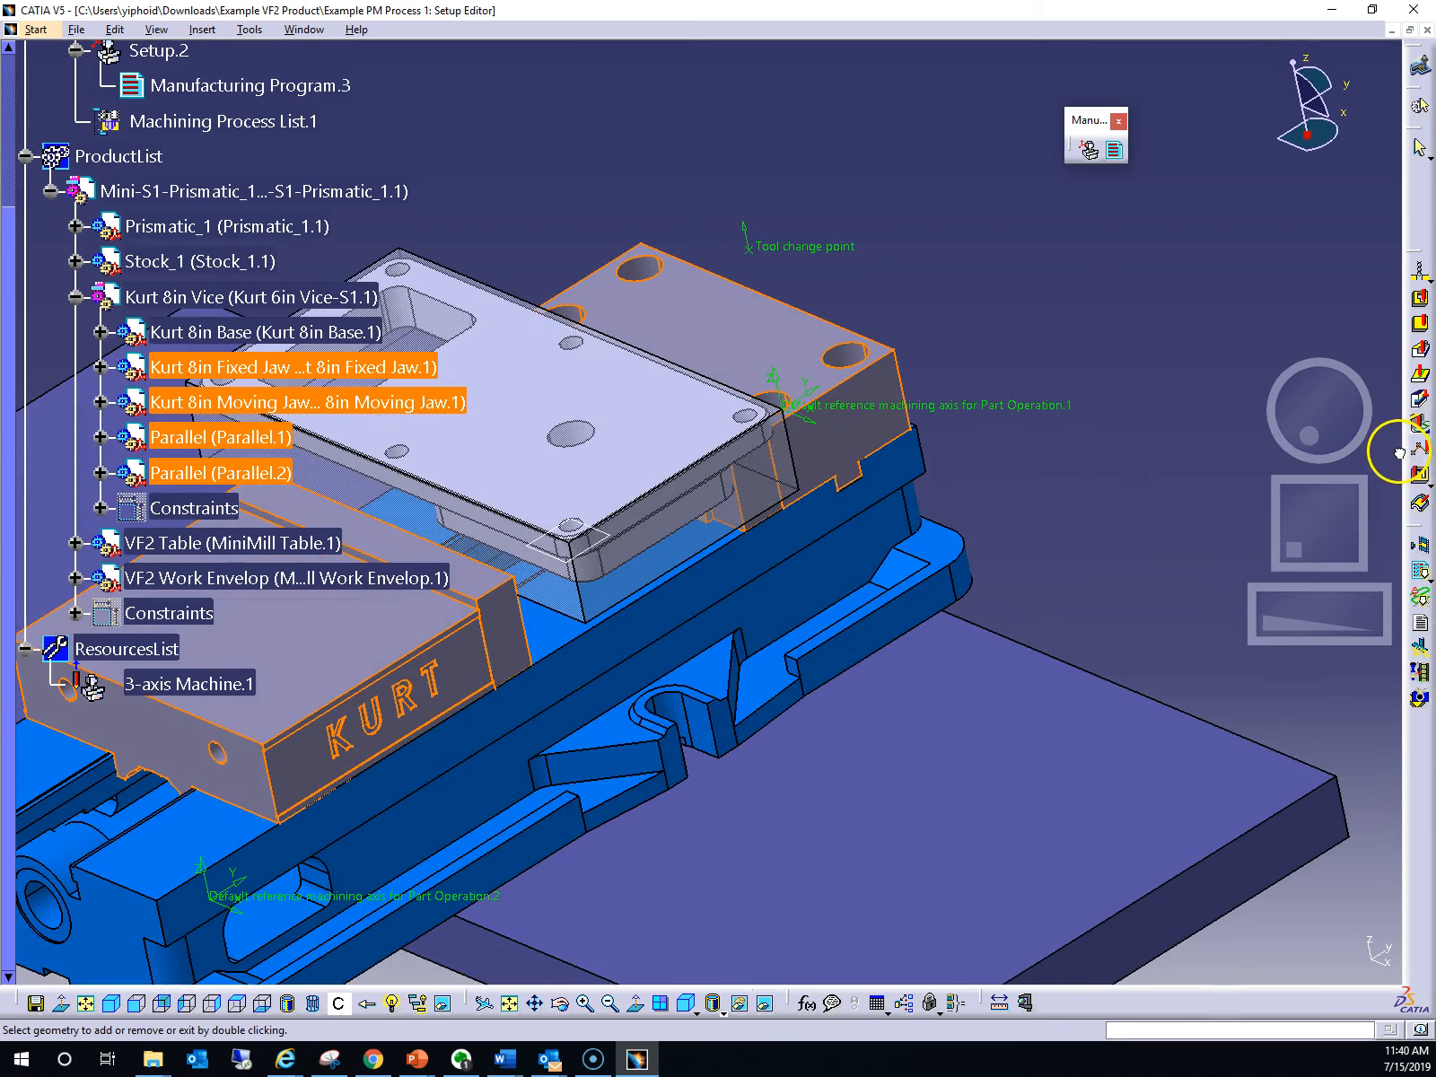
pyautogui.click(876, 519)
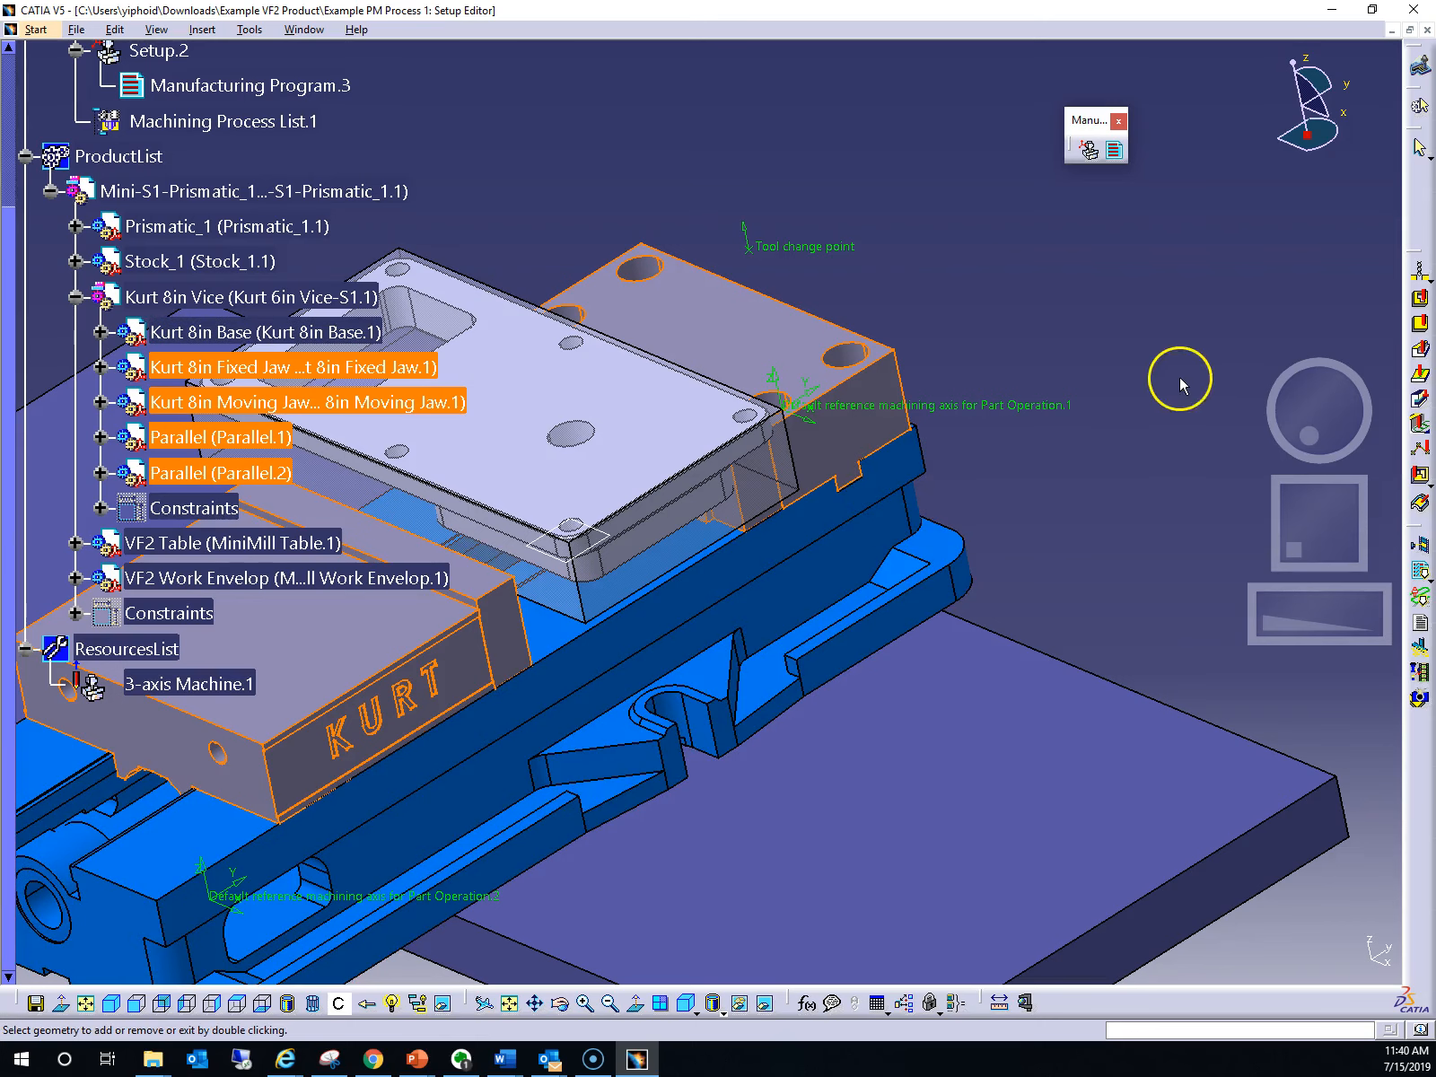
pyautogui.moveTo(1299, 368); pyautogui.dragTo(1265, 408)
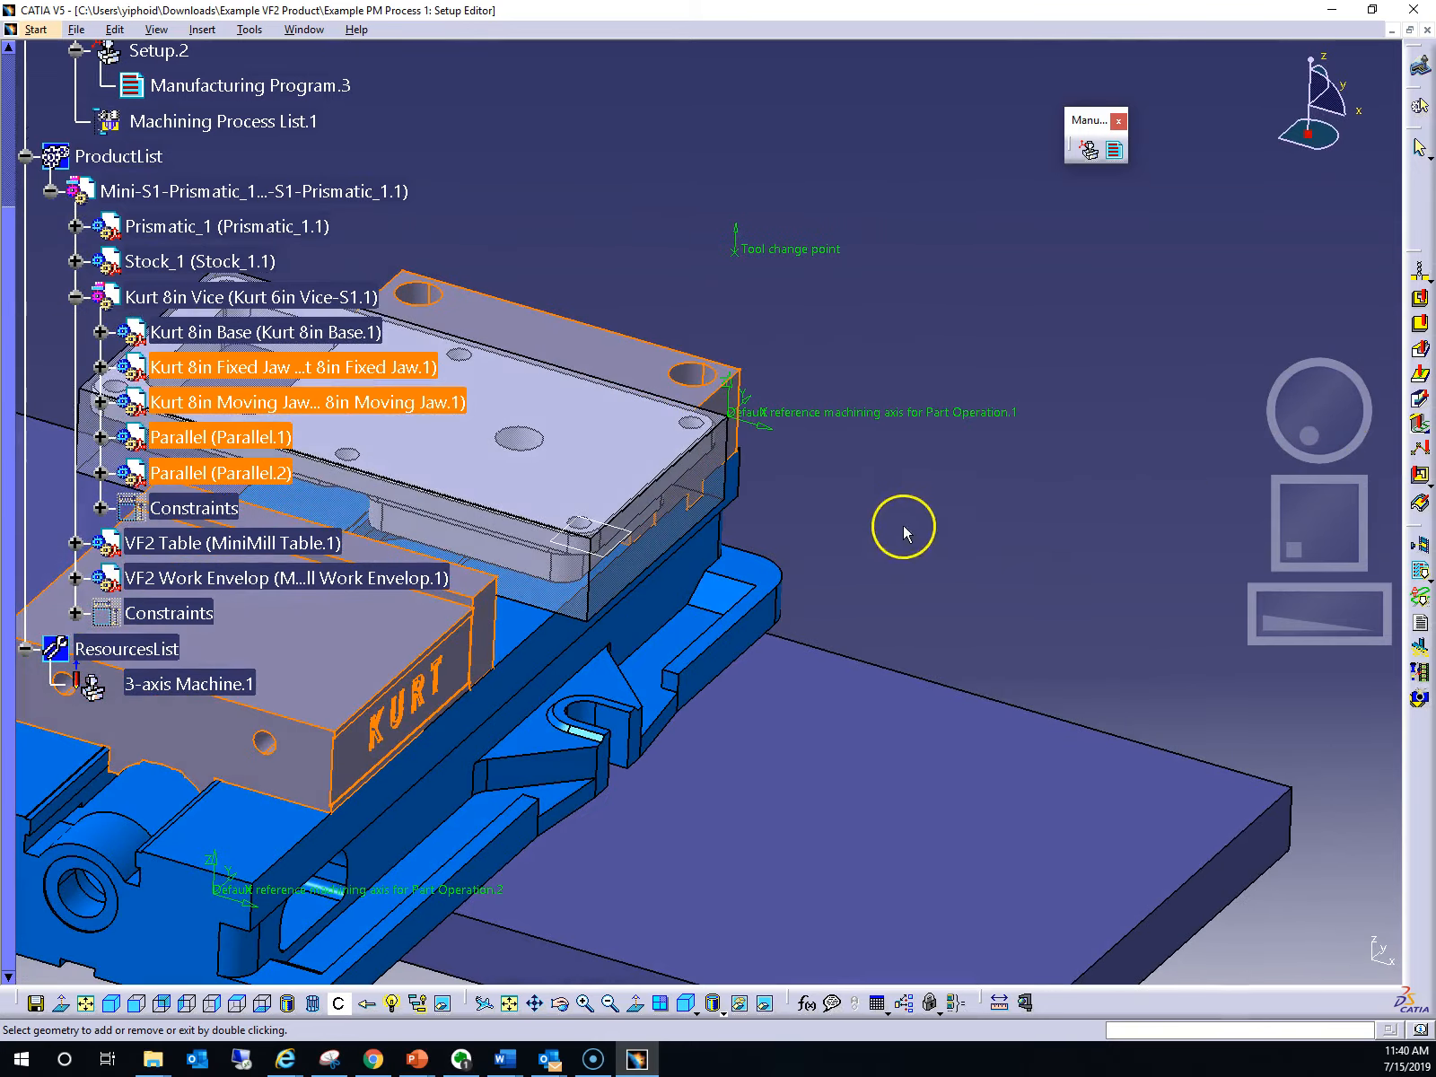
pyautogui.doubleClick(890, 195)
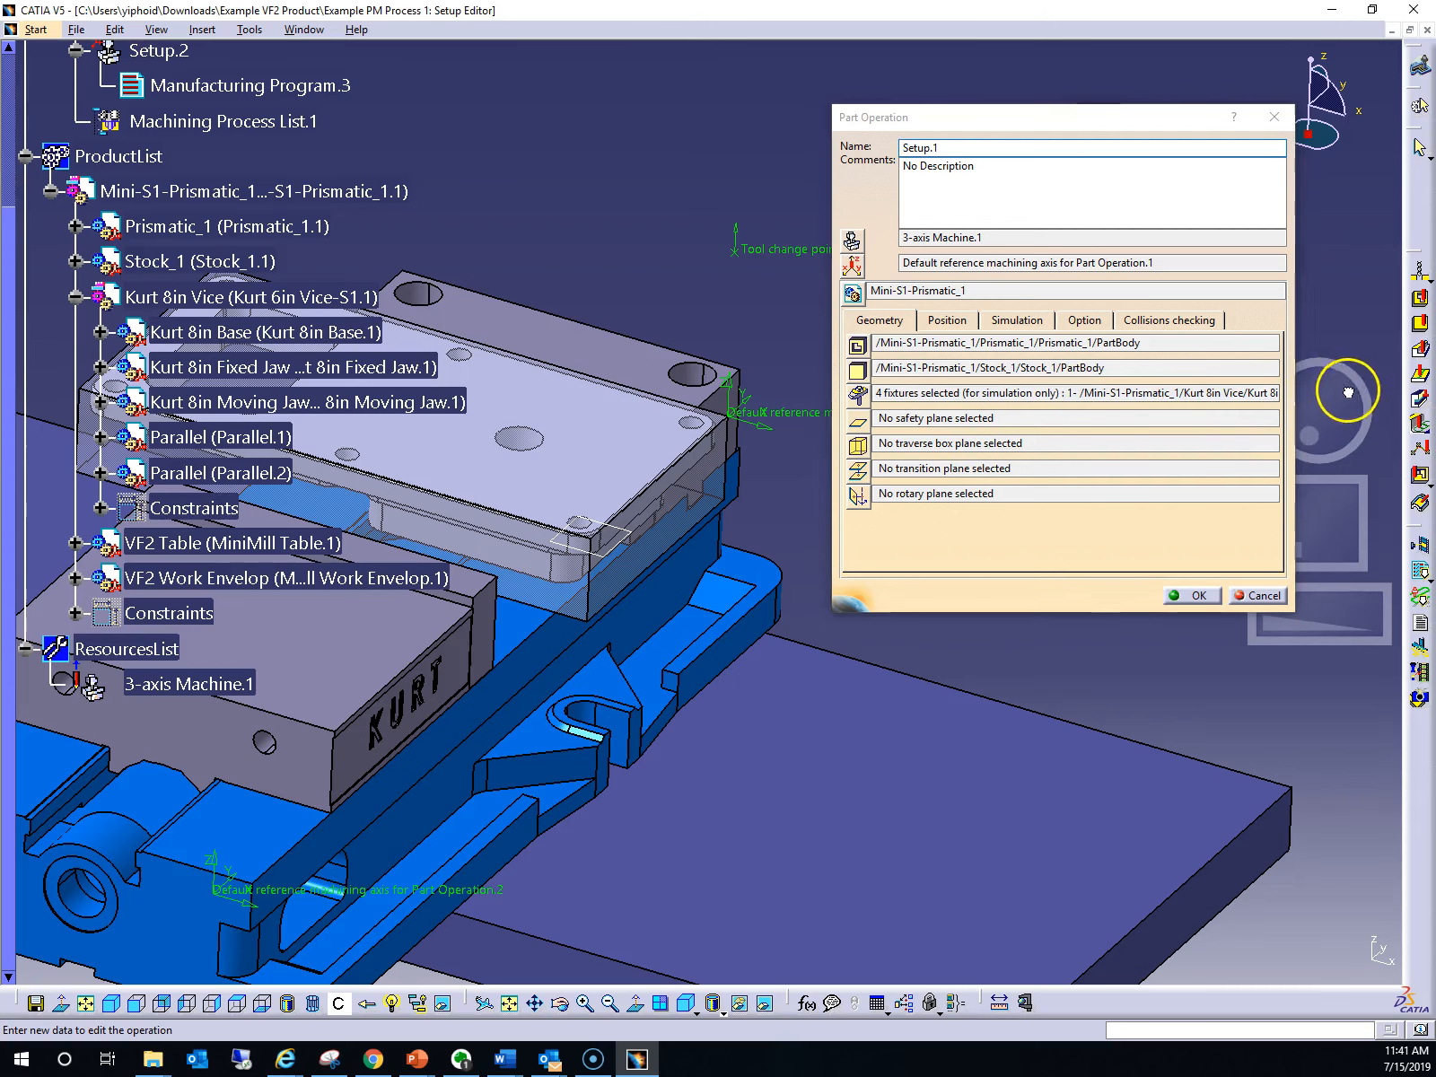
# Define the safety plane of Setup.1 on the workpiece's top planar face.
pyautogui.moveTo(1337, 391); pyautogui.dragTo(1321, 395)
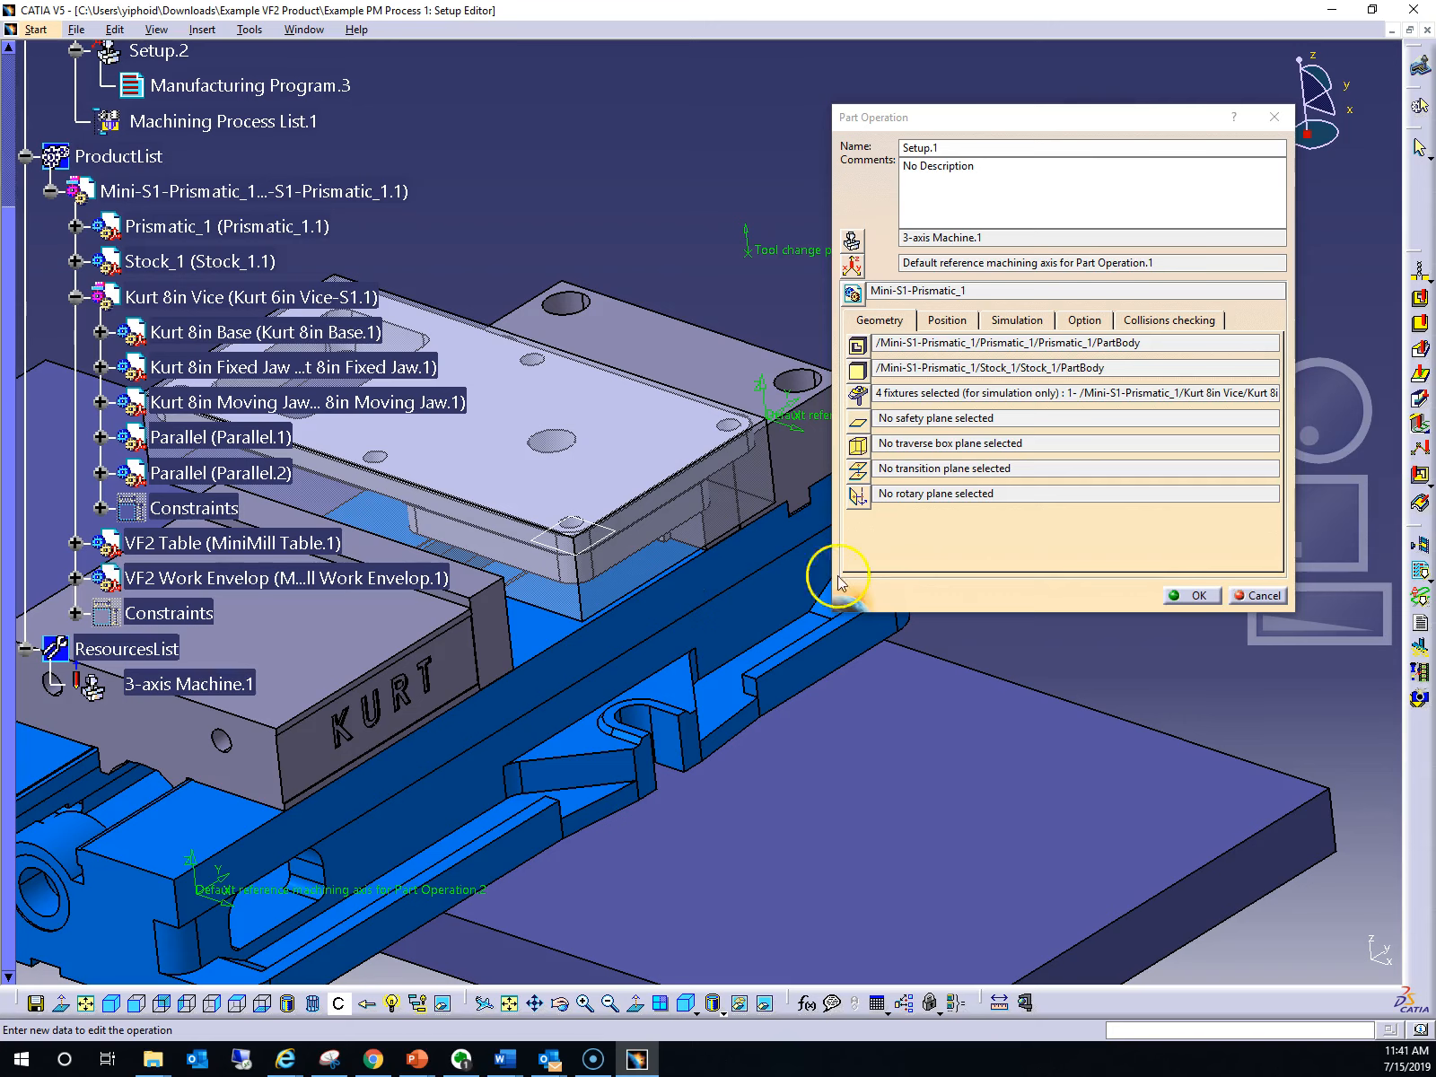
pyautogui.moveTo(1339, 408); pyautogui.dragTo(1393, 393)
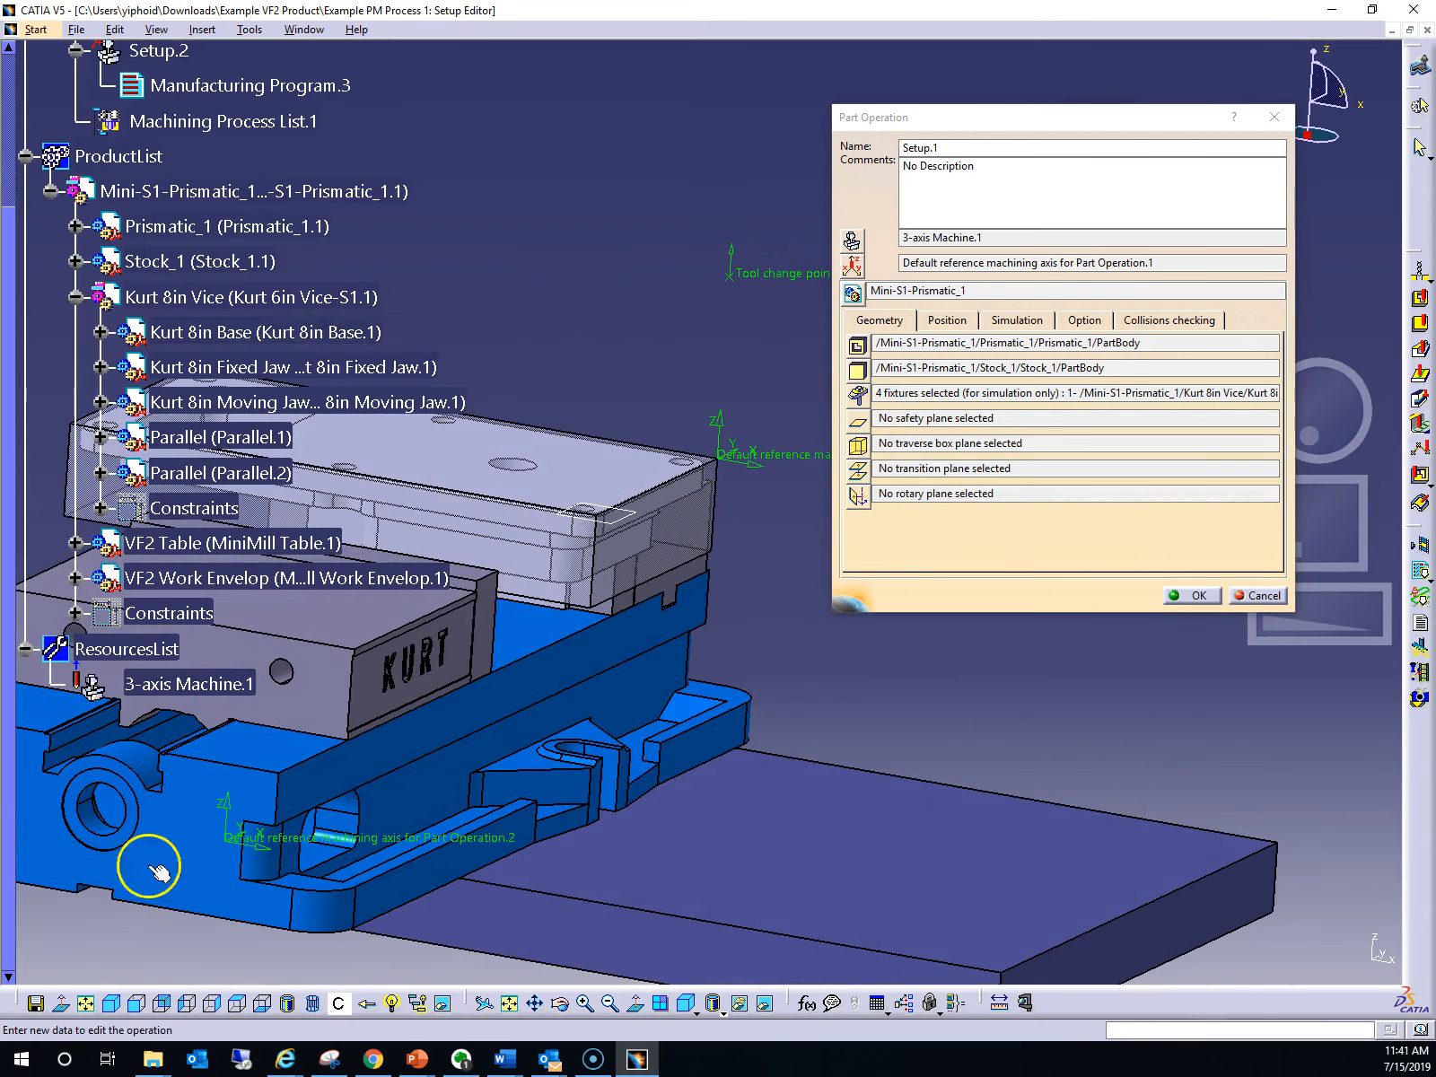
pyautogui.click(858, 421)
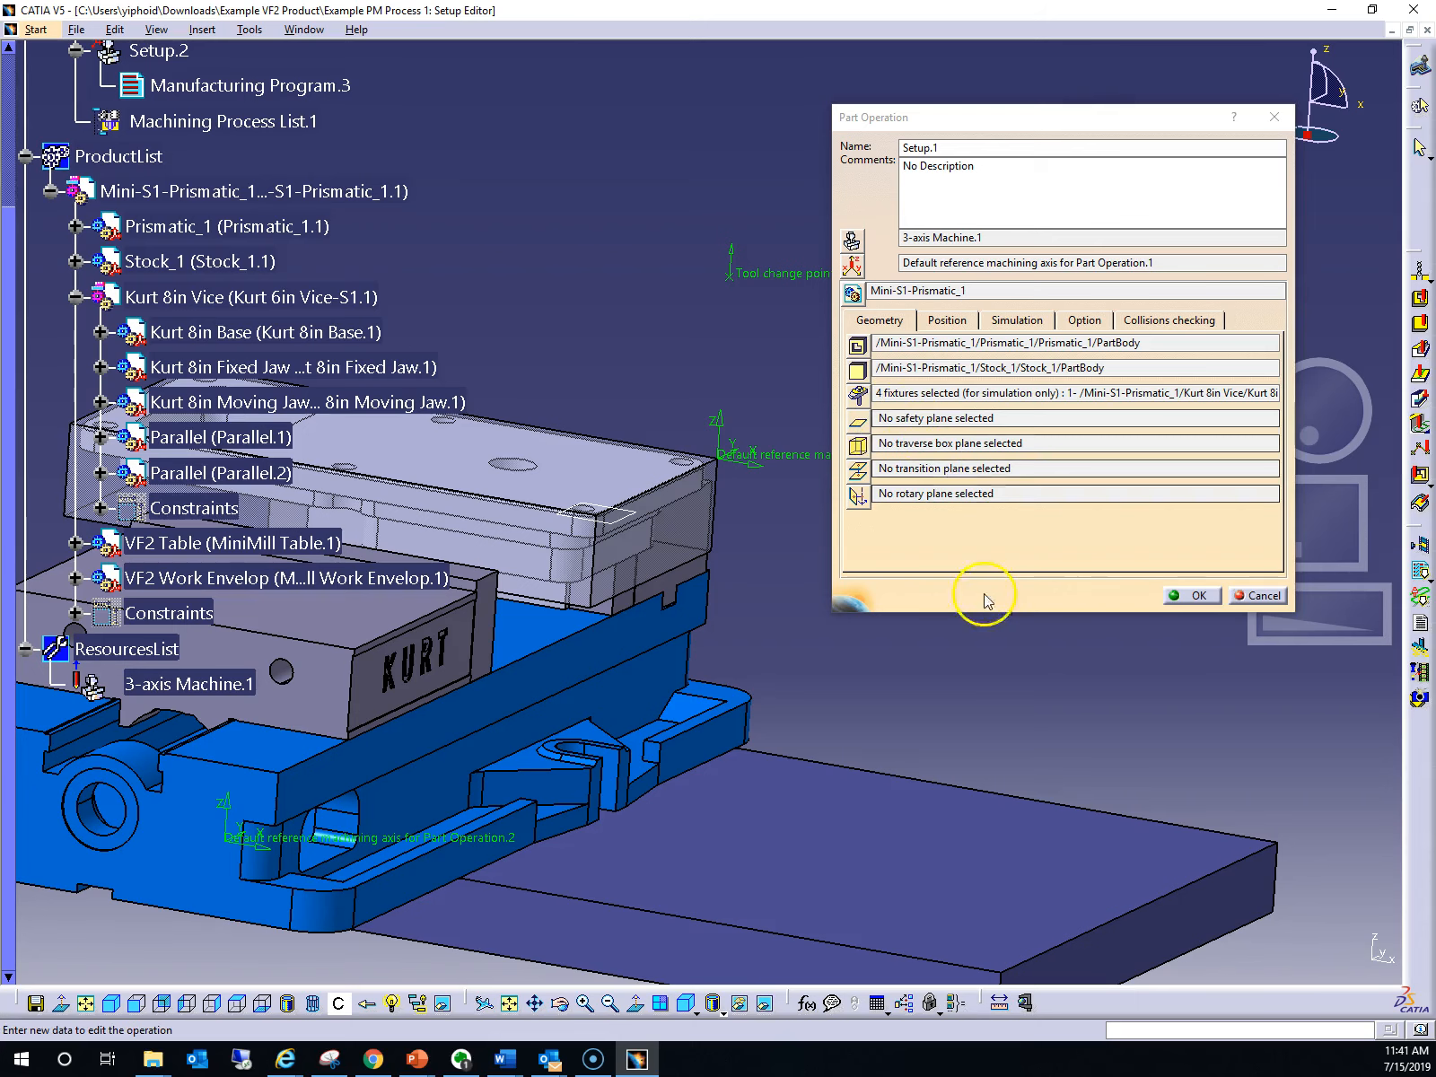
pyautogui.moveTo(1311, 512); pyautogui.dragTo(1352, 500, button='middle')
pyautogui.moveTo(1324, 406); pyautogui.dragTo(1263, 414, button='middle')
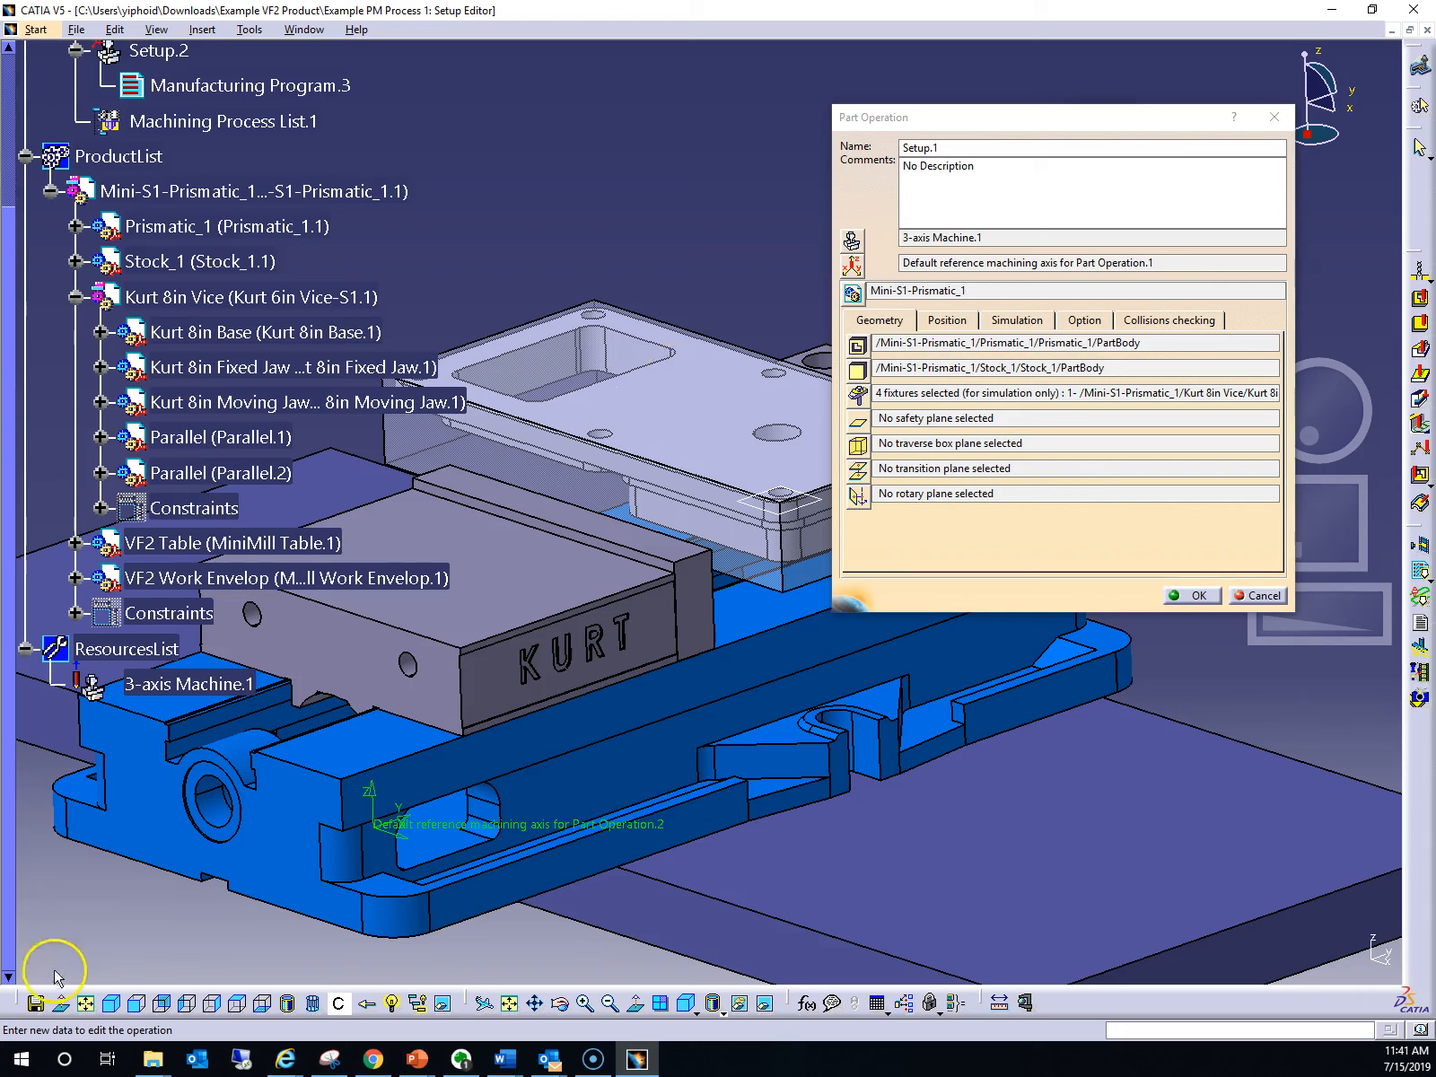
pyautogui.click(859, 422)
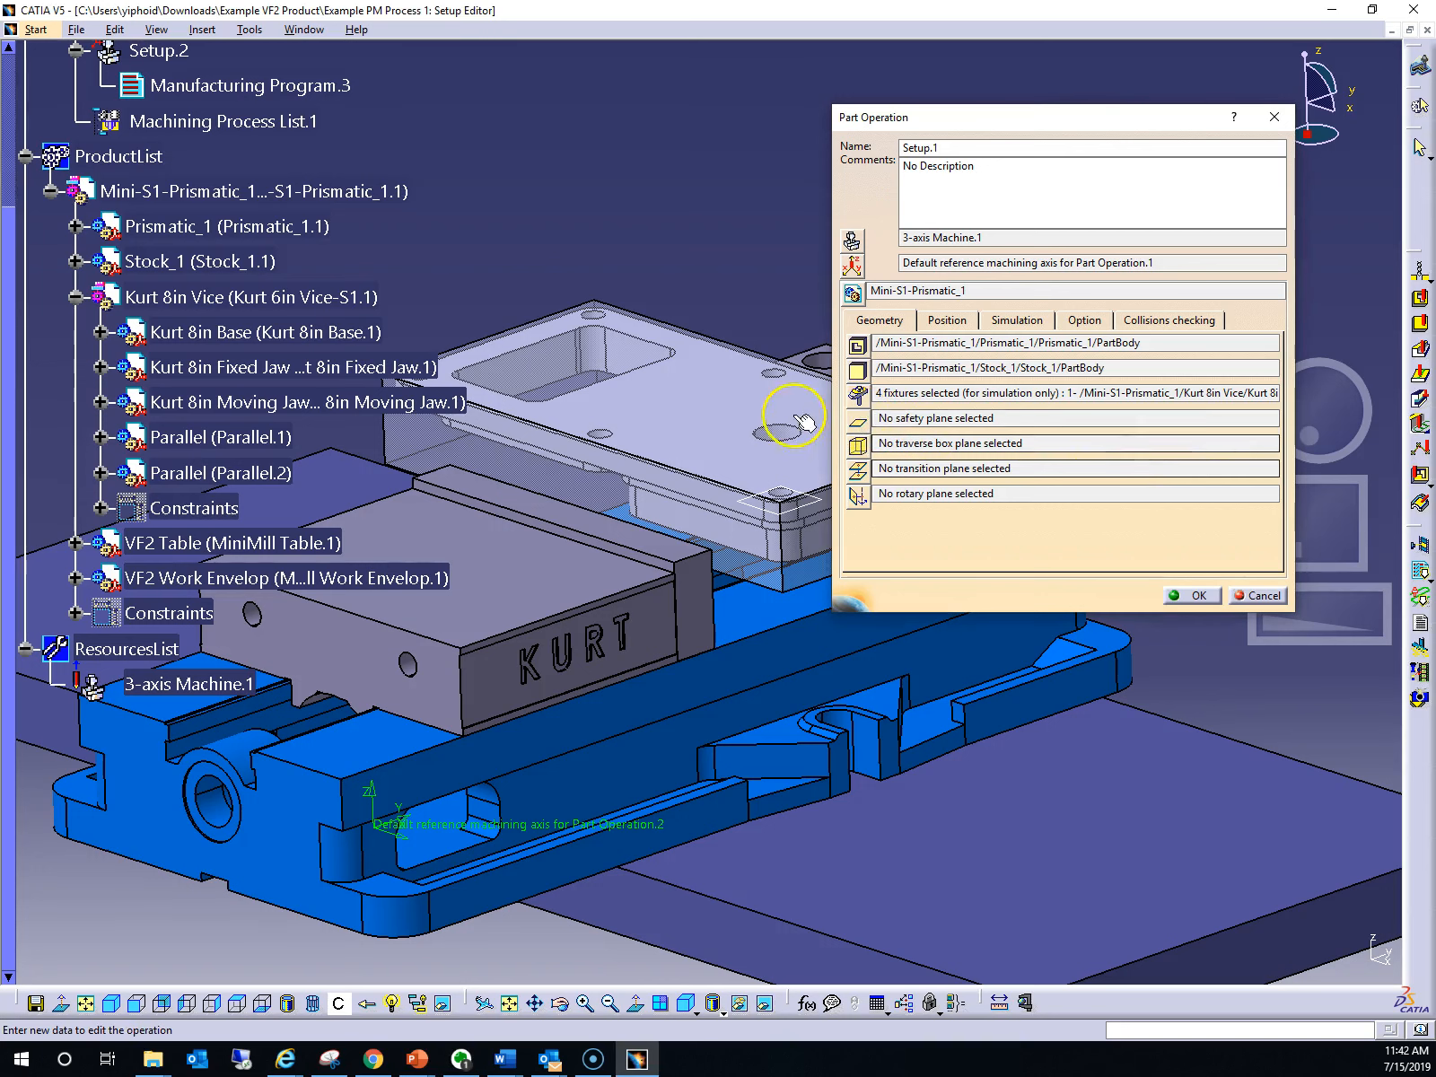
pyautogui.click(858, 422)
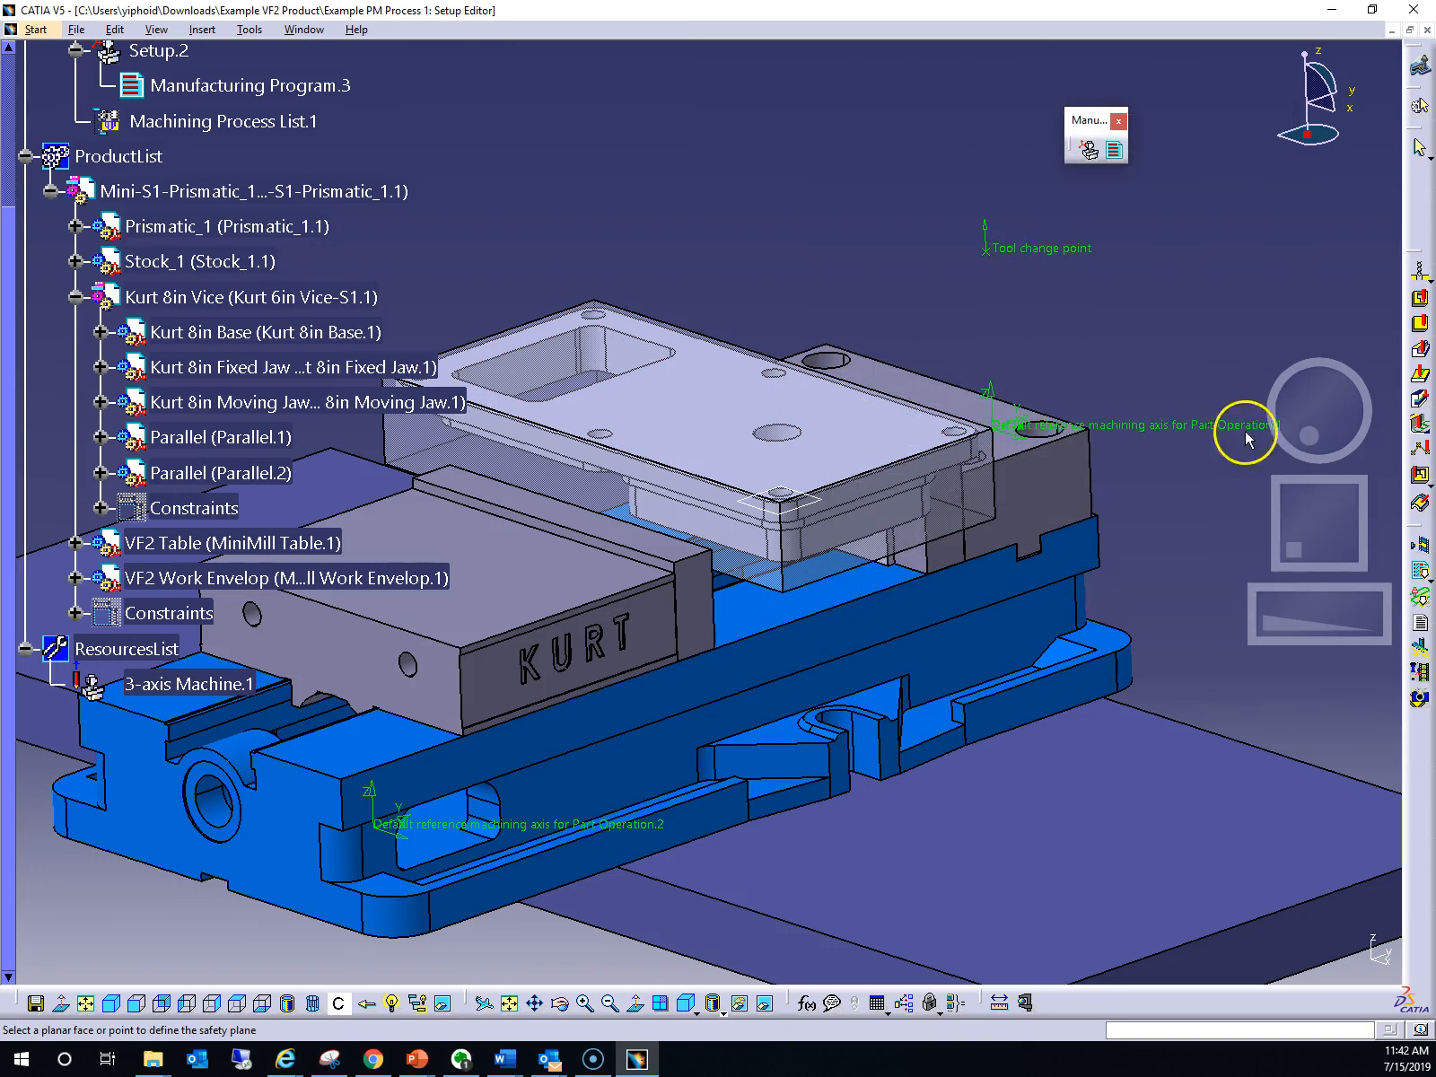
pyautogui.keyDown('ctrl'); pyautogui.moveTo(1293, 599); pyautogui.dragTo(1072, 431, button='middle'); pyautogui.keyUp('ctrl')
pyautogui.click(800, 385)
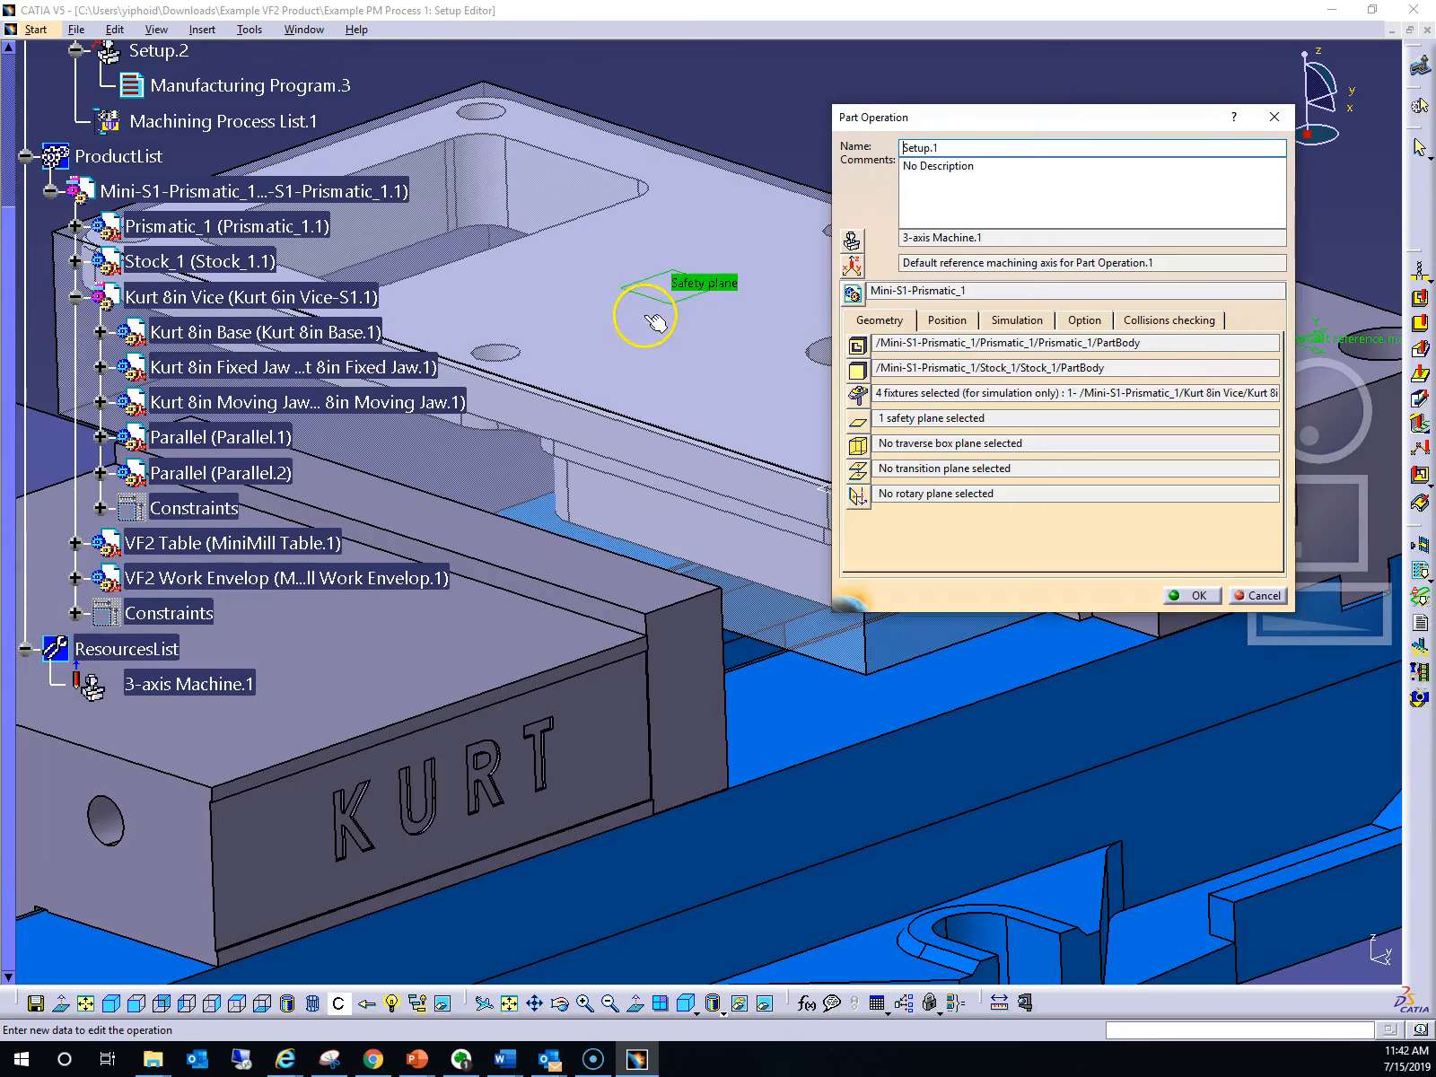
# Offset the safety plane of Setup.1 with a thickness of 0.05.
pyautogui.moveTo(1336, 420)
pyautogui.mouseDown(button='middle')
pyautogui.moveTo(1336, 388)
pyautogui.moveTo(1330, 420)
pyautogui.moveTo(1337, 408)
pyautogui.mouseUp(button='middle')
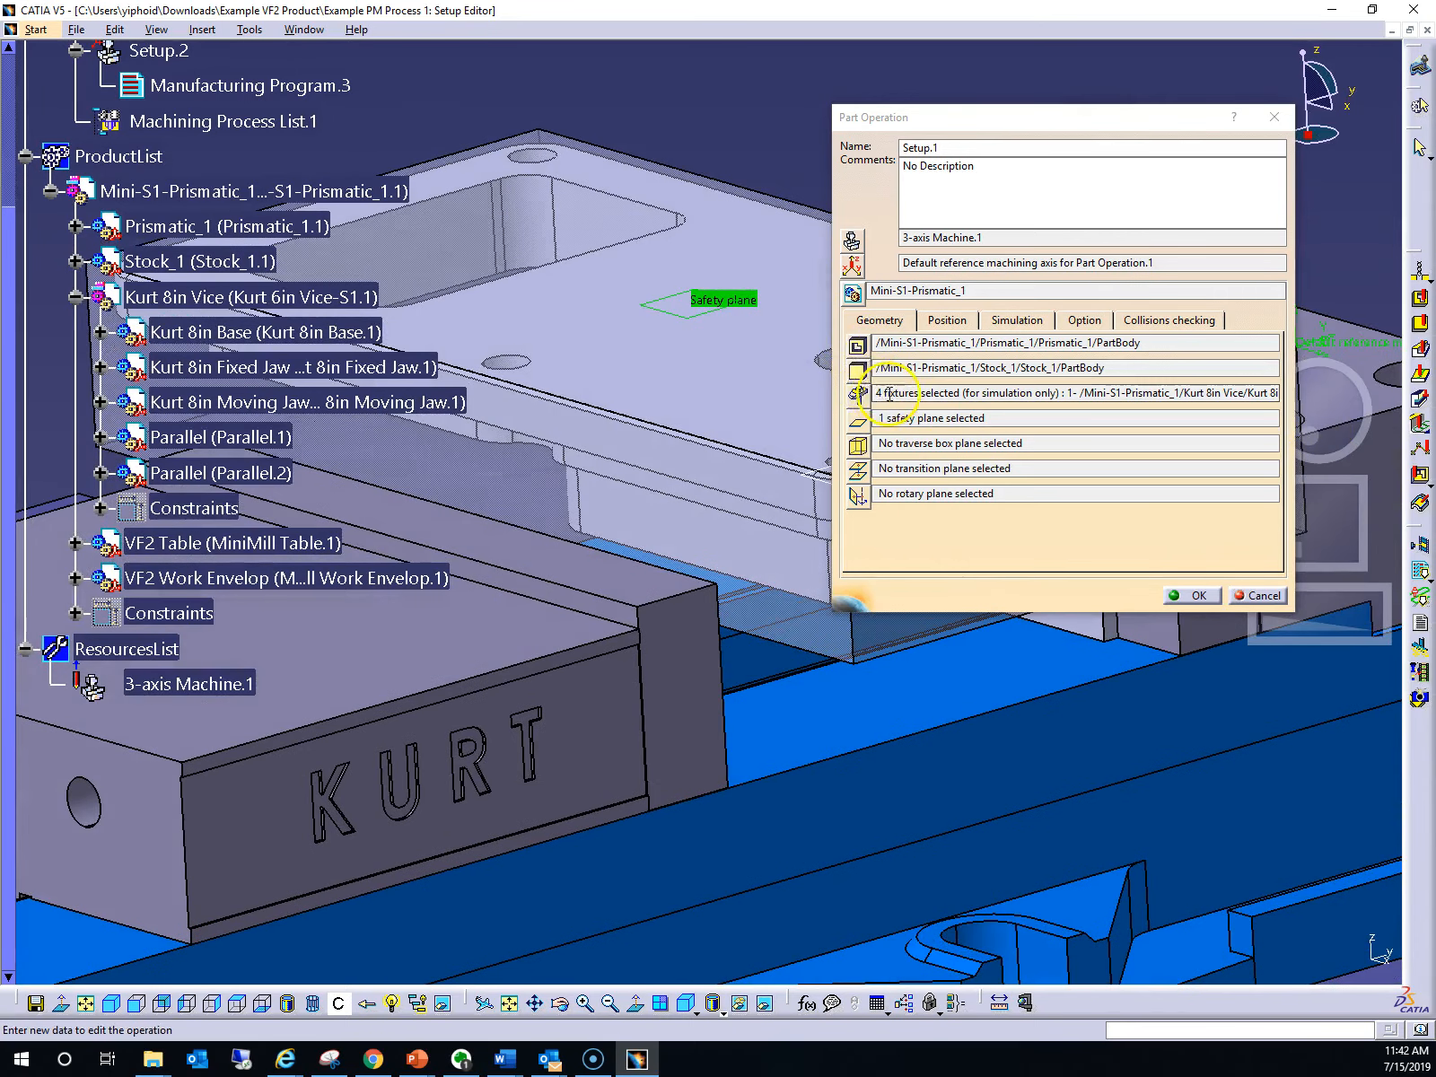
pyautogui.rightClick(704, 306)
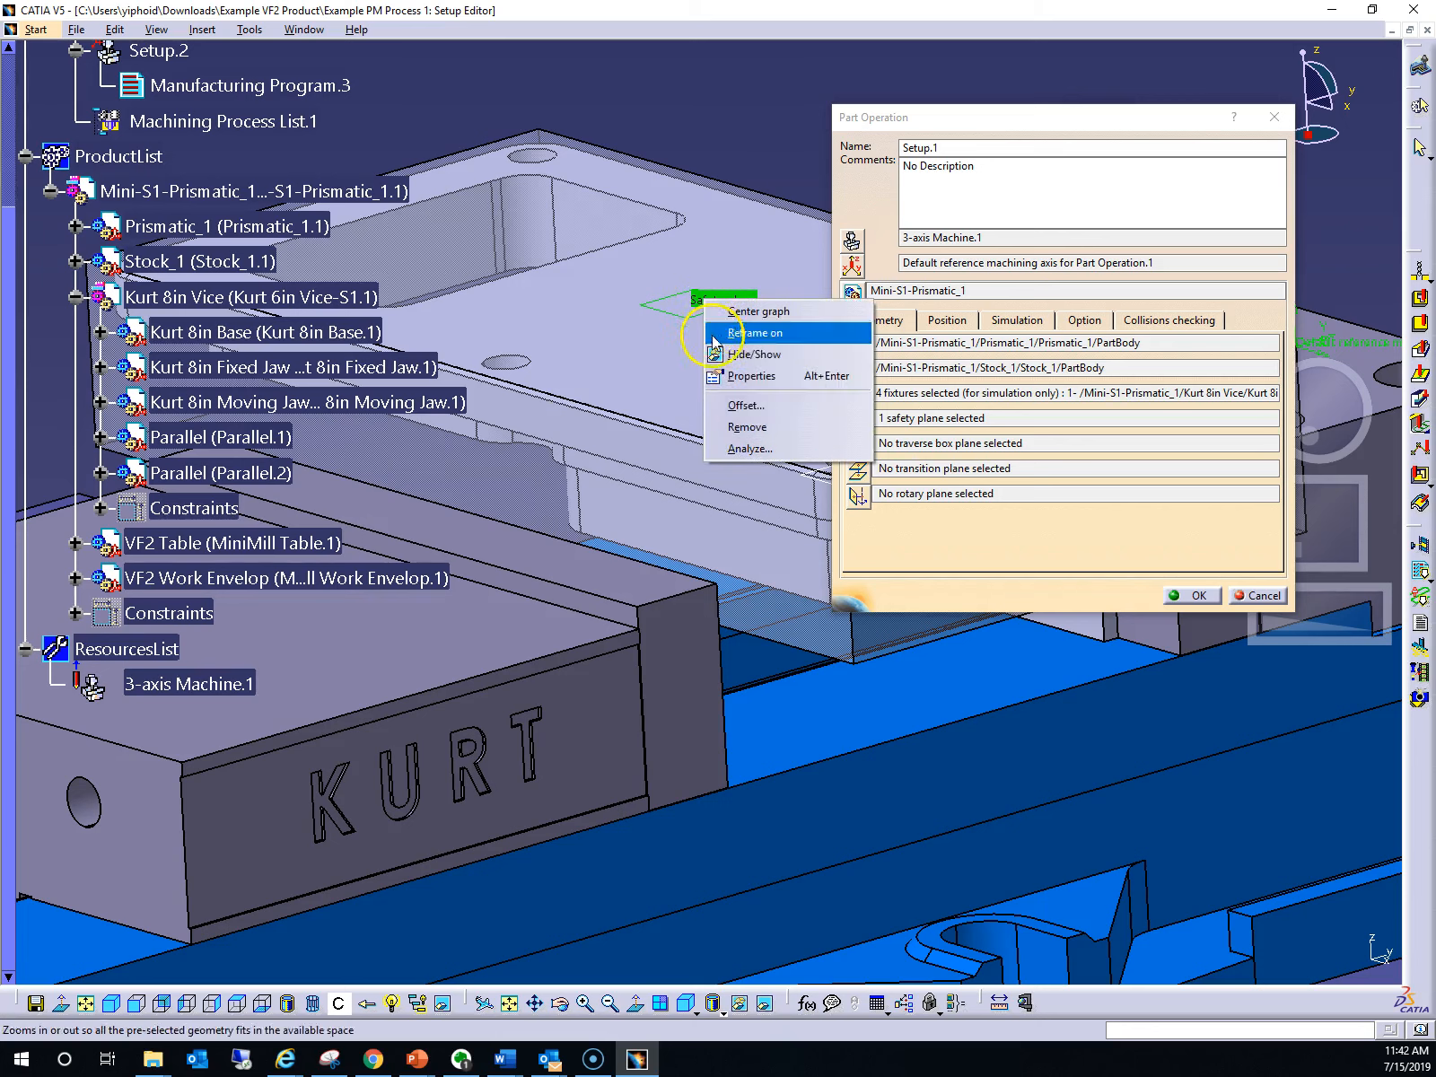
pyautogui.click(750, 412)
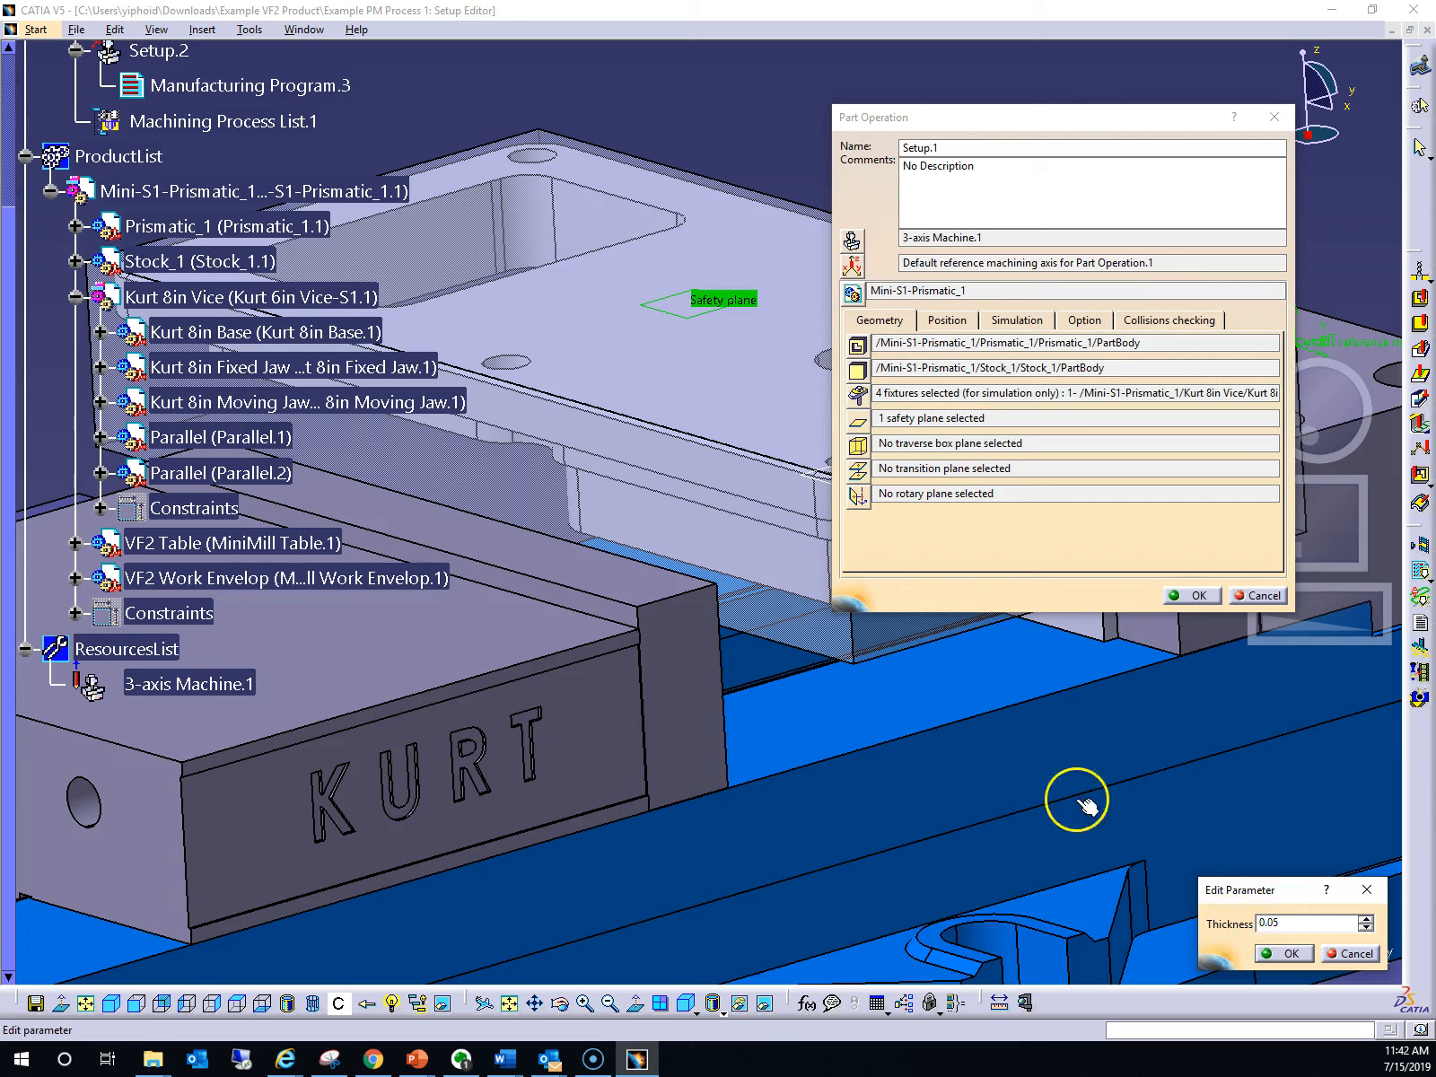
pyautogui.click(1290, 954)
pyautogui.moveTo(1344, 442); pyautogui.dragTo(1357, 412, button='middle')
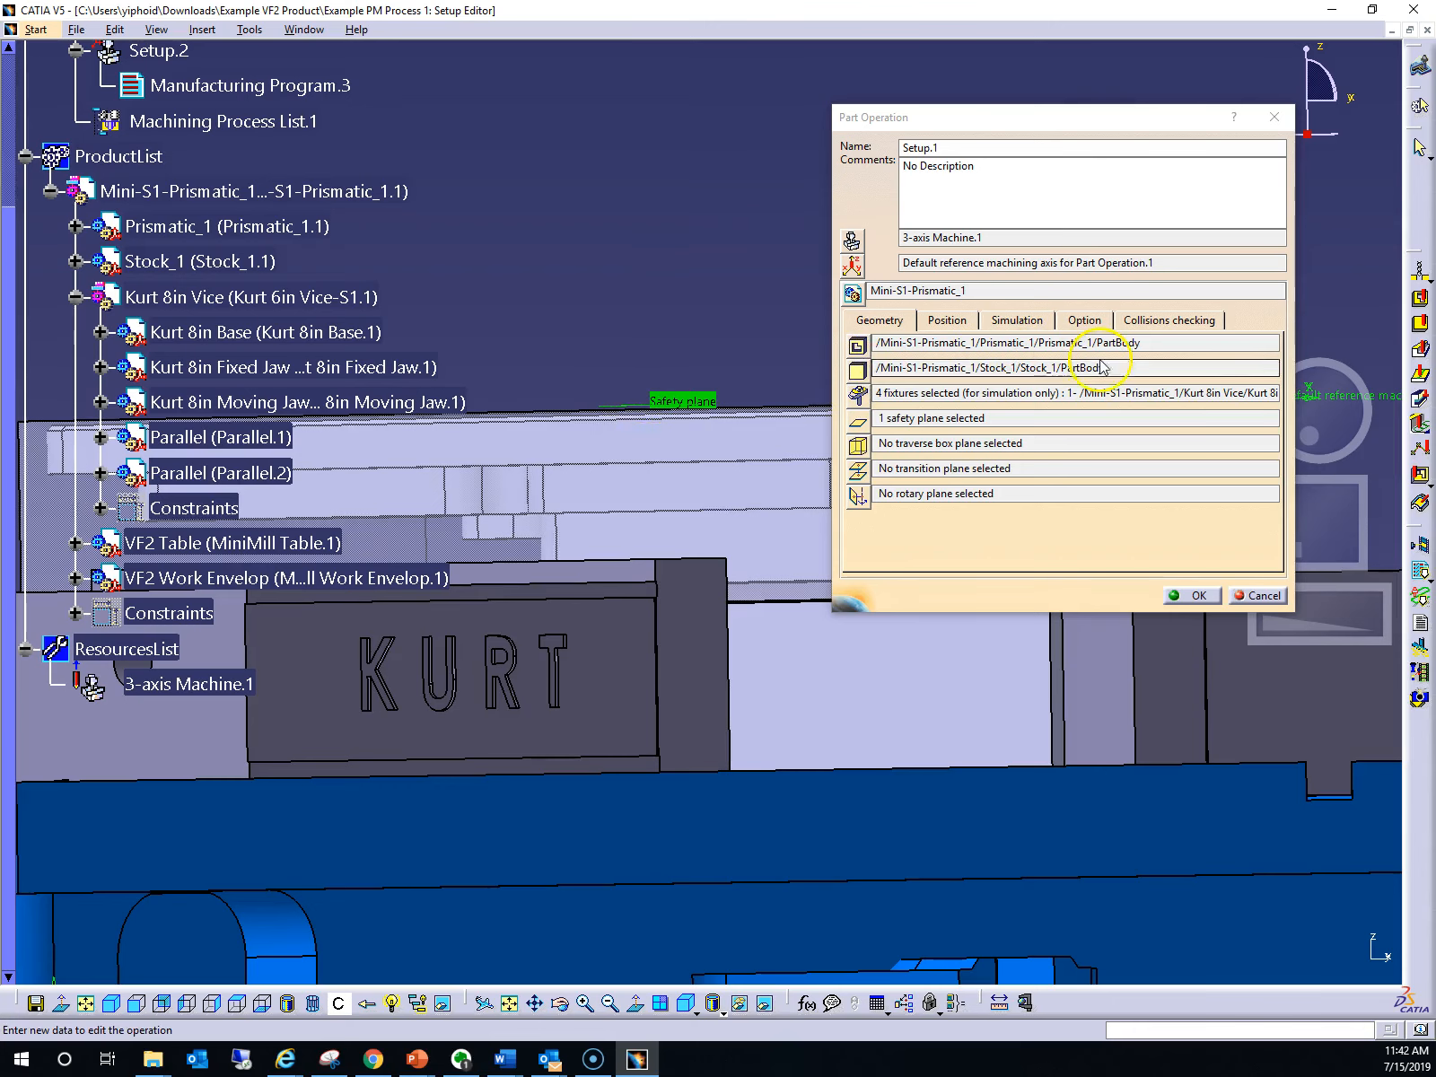
pyautogui.moveTo(1337, 395); pyautogui.dragTo(1297, 425, button='middle')
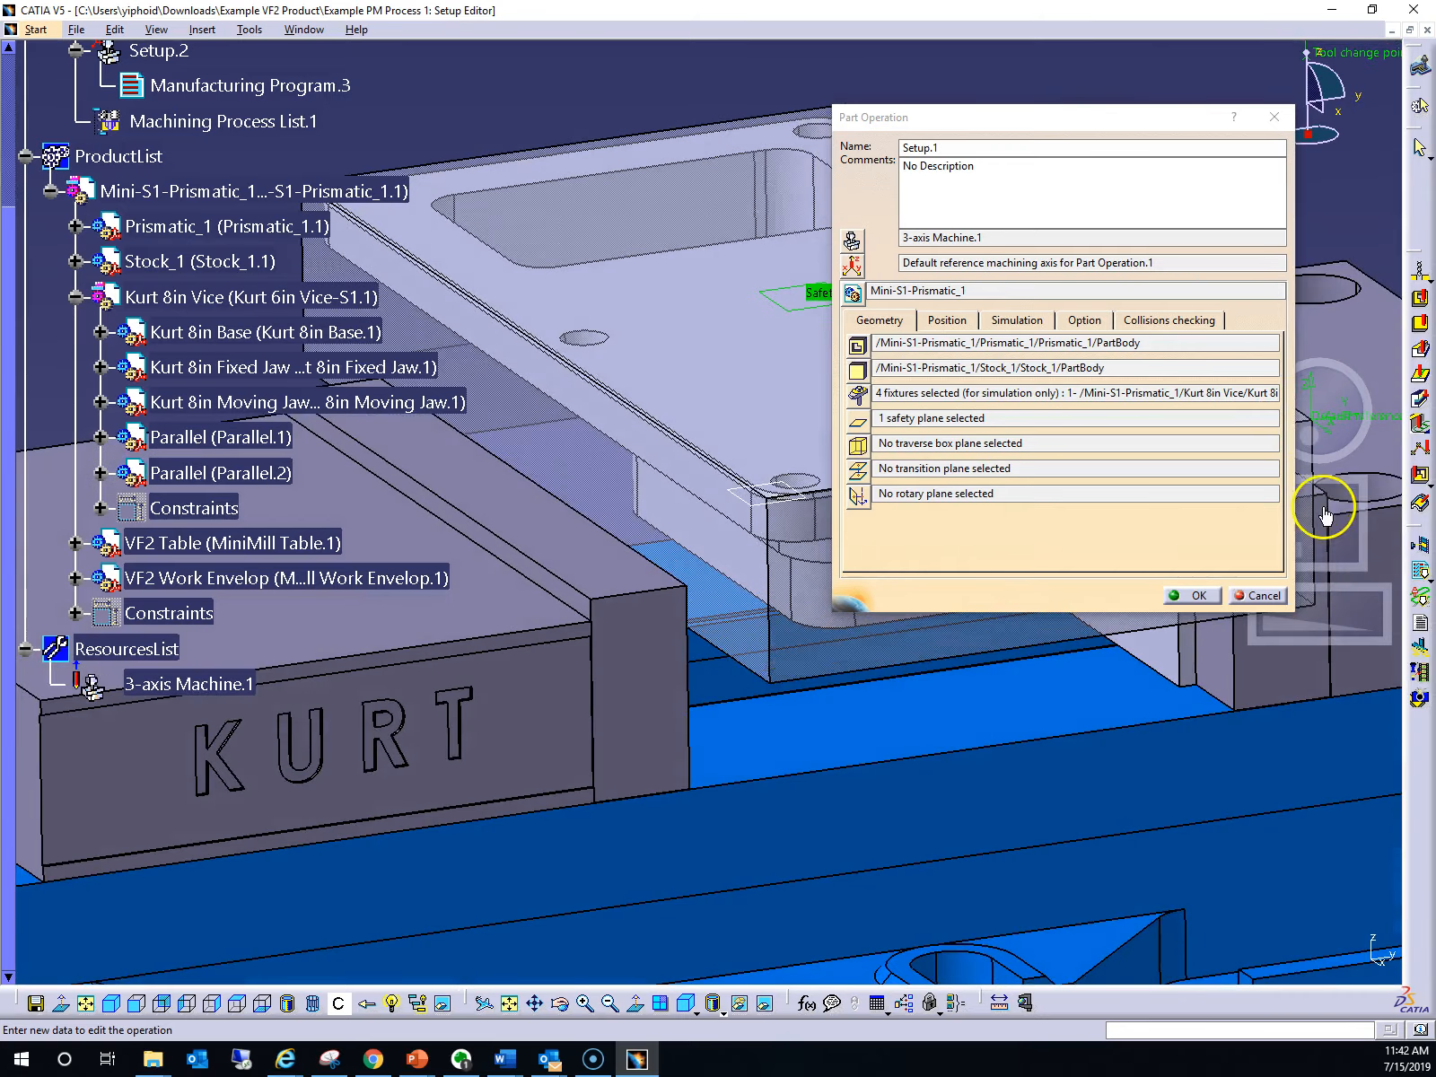
pyautogui.moveTo(1338, 602); pyautogui.dragTo(1087, 593, button='middle')
pyautogui.moveTo(1346, 508); pyautogui.dragTo(1252, 545, button='middle')
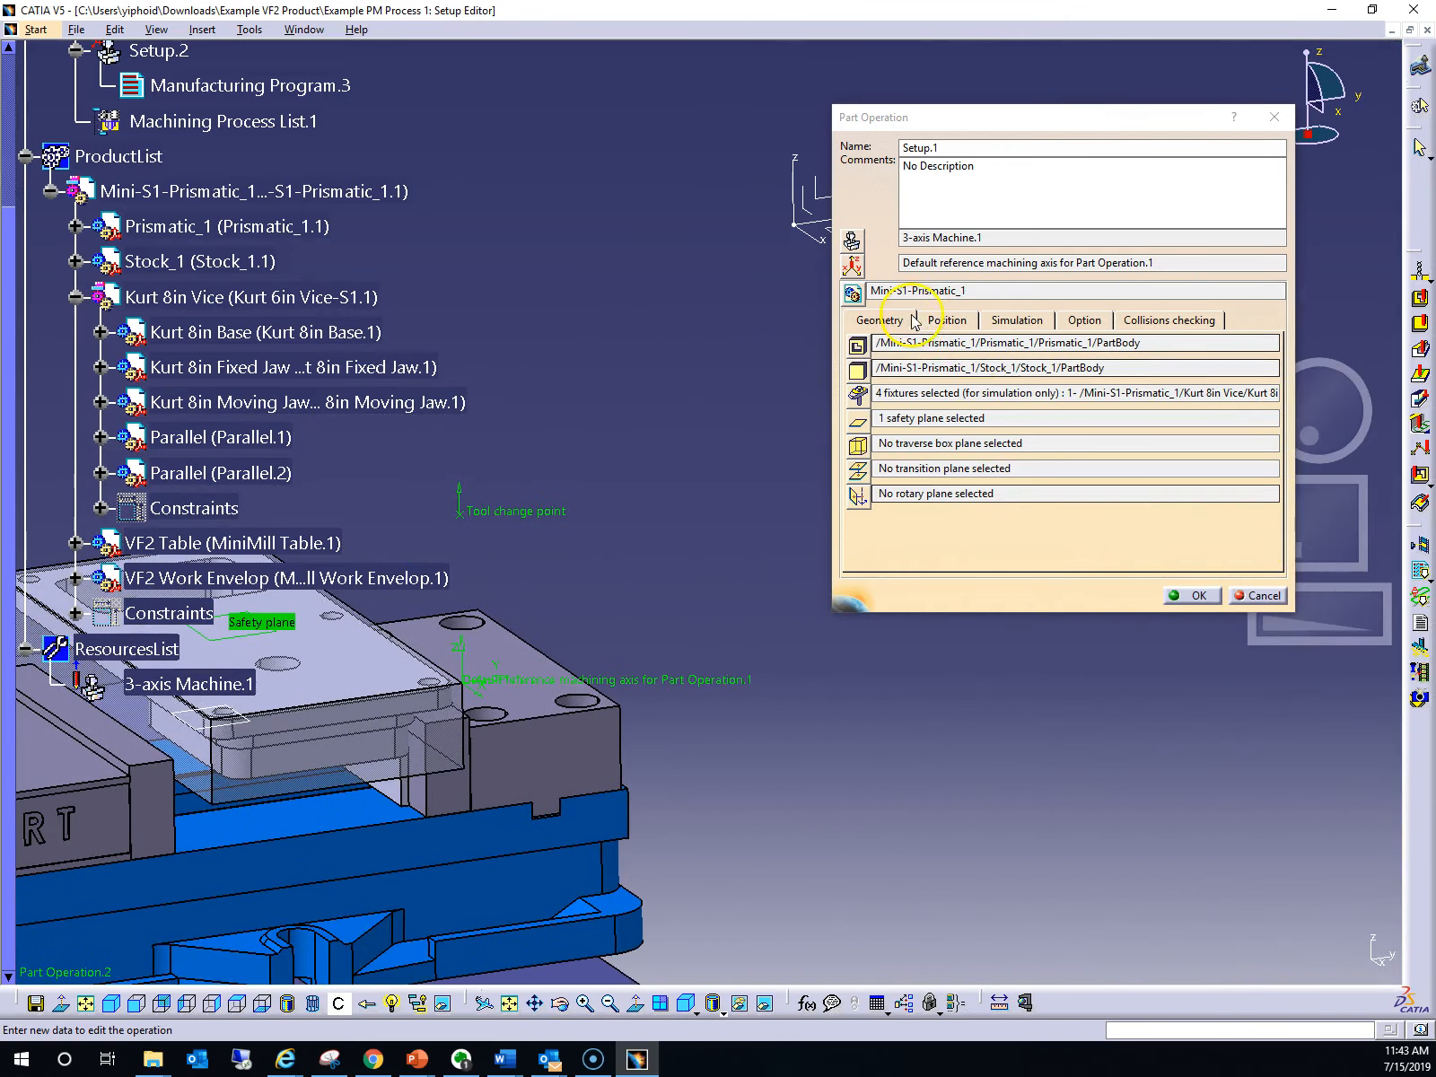
pyautogui.click(863, 267)
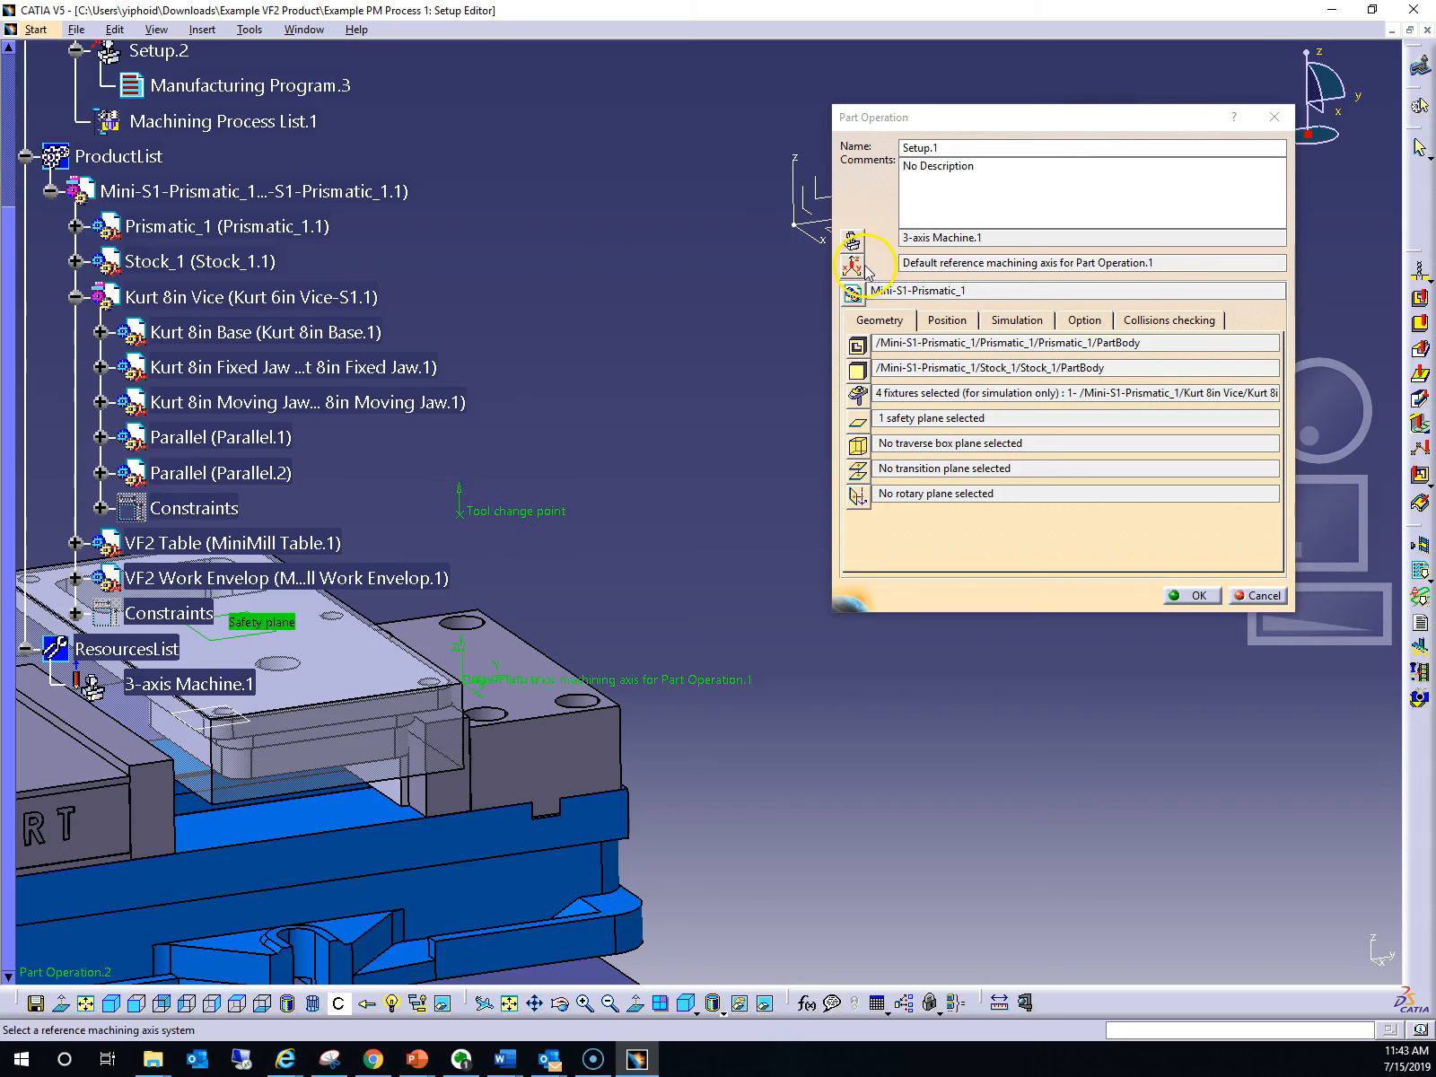
pyautogui.click(797, 226)
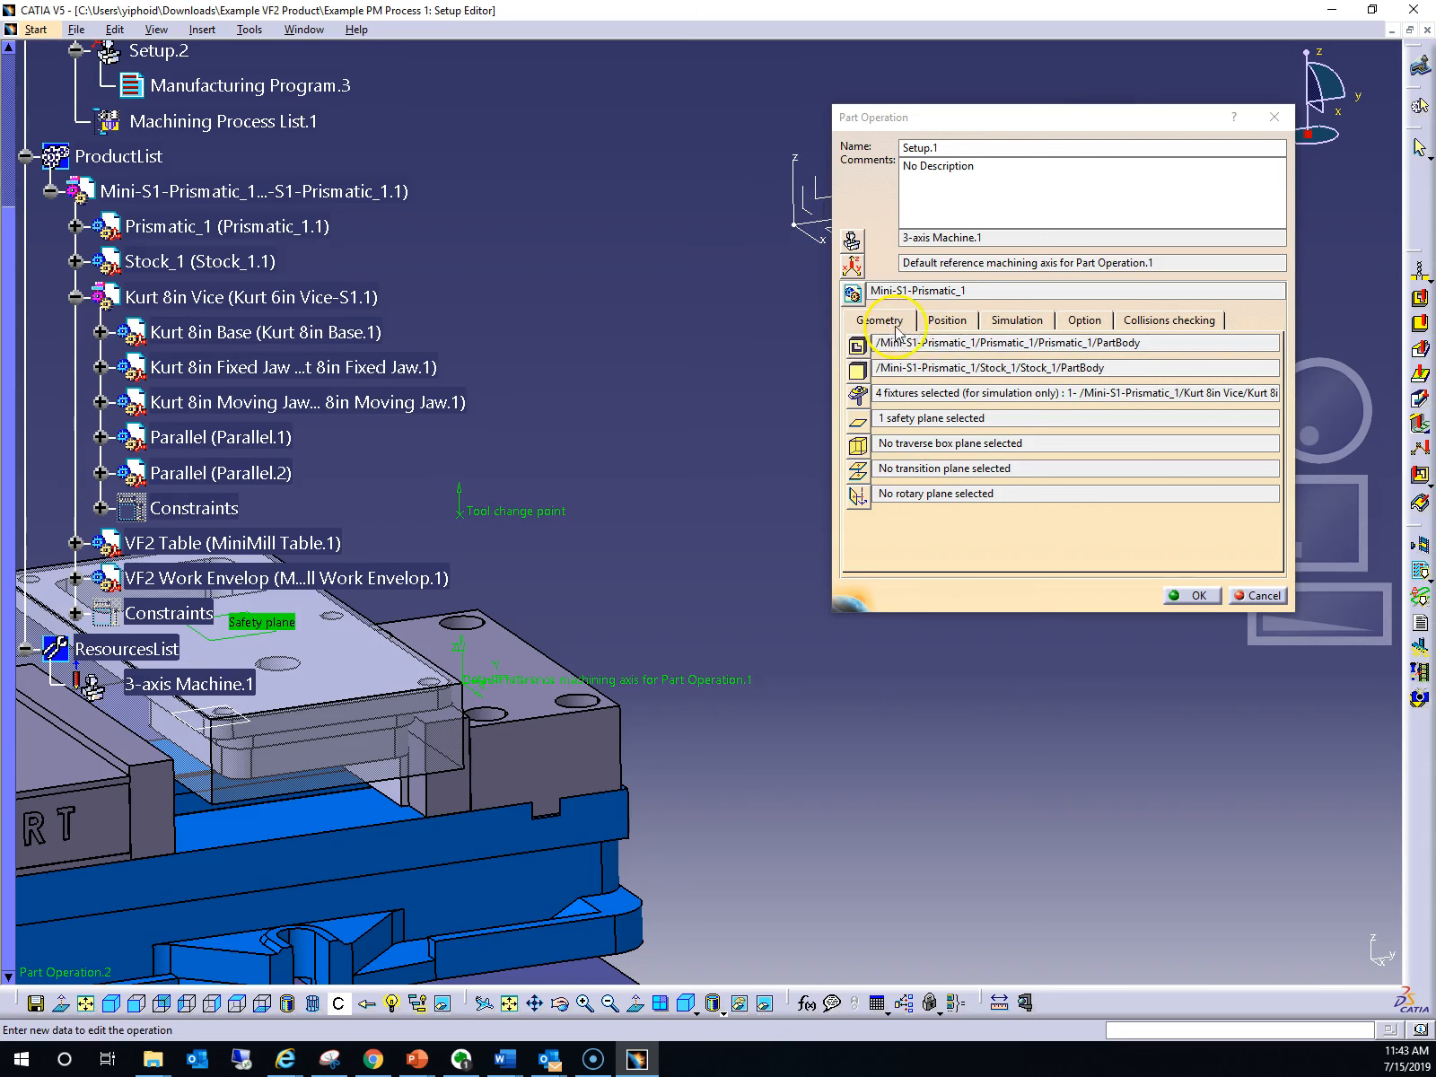
# Set the tool change point of Setup.1 to X 8.844 in, Y 4.463 in and Z 12.608 in, matching the home point.
pyautogui.click(947, 323)
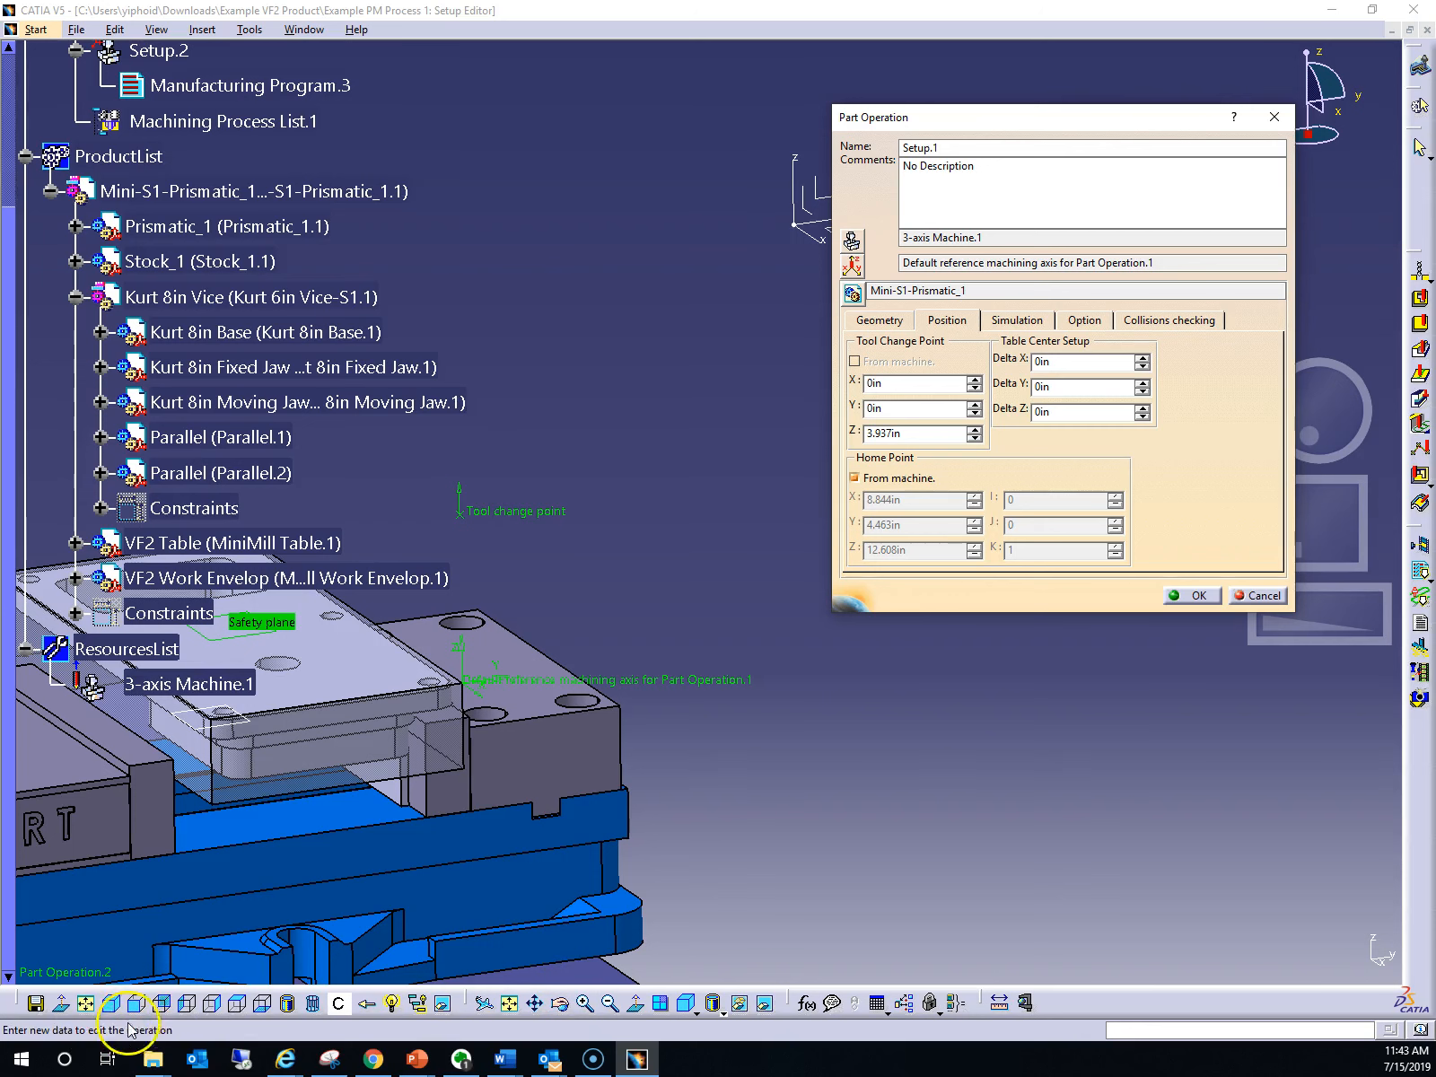
pyautogui.click(328, 1063)
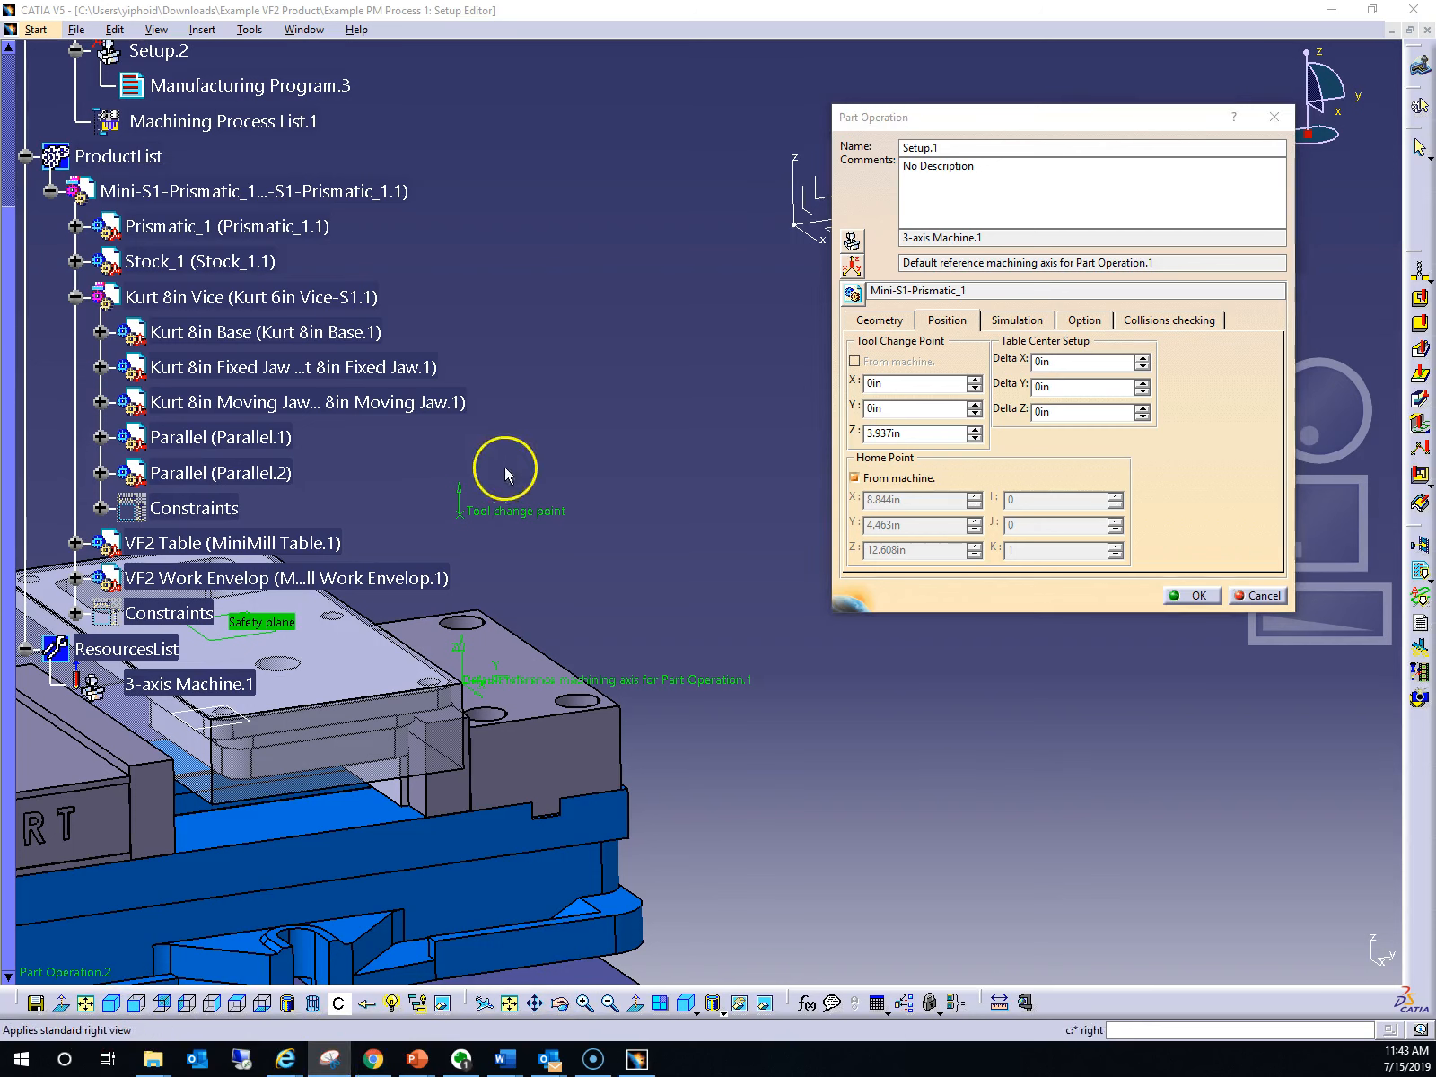
pyautogui.click(843, 385)
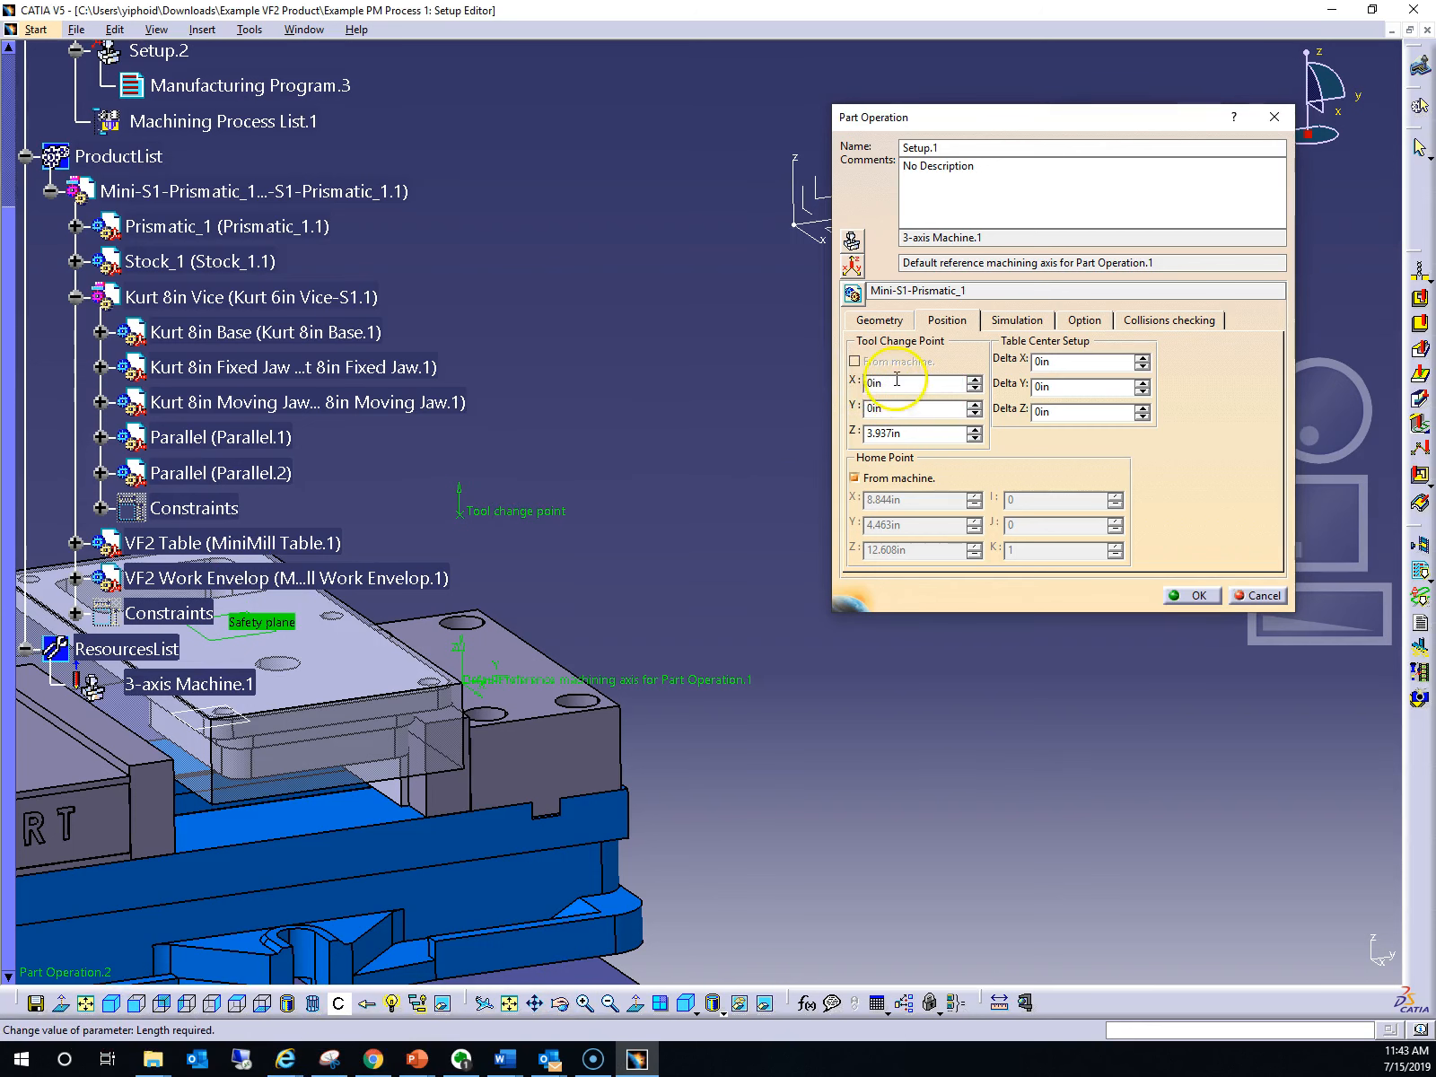
pyautogui.moveTo(897, 383); pyautogui.dragTo(836, 381)
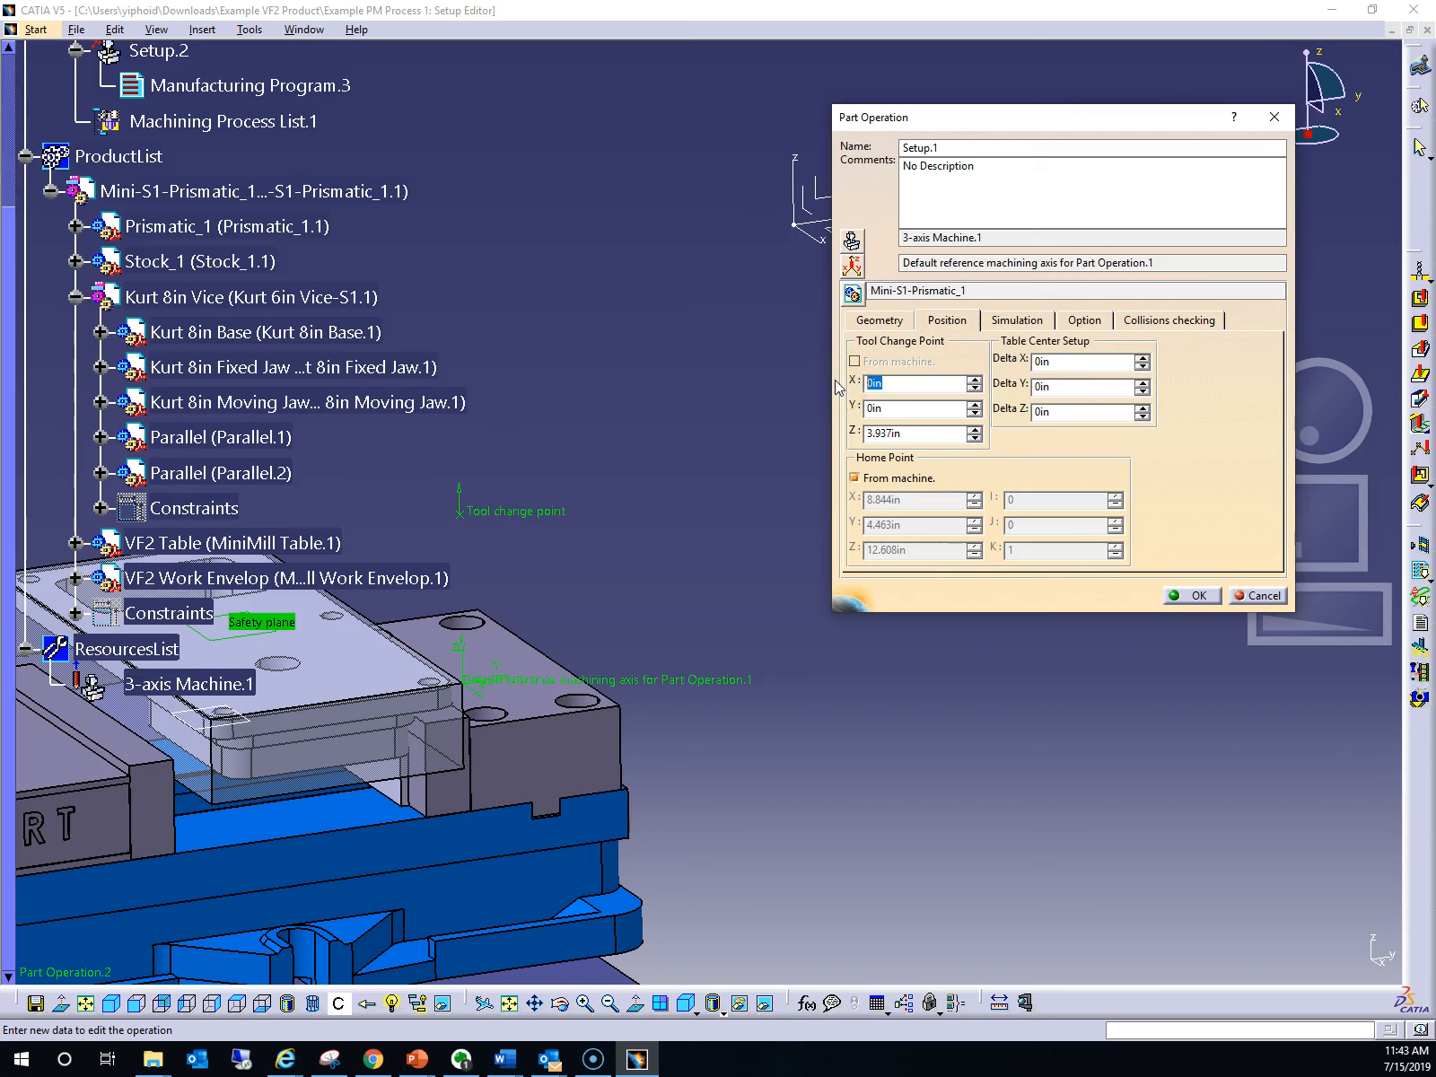
pyautogui.write('8.844')
pyautogui.moveTo(906, 408); pyautogui.dragTo(857, 408)
pyautogui.press('BackSpace')
pyautogui.hotkey('ctrl', 'z')
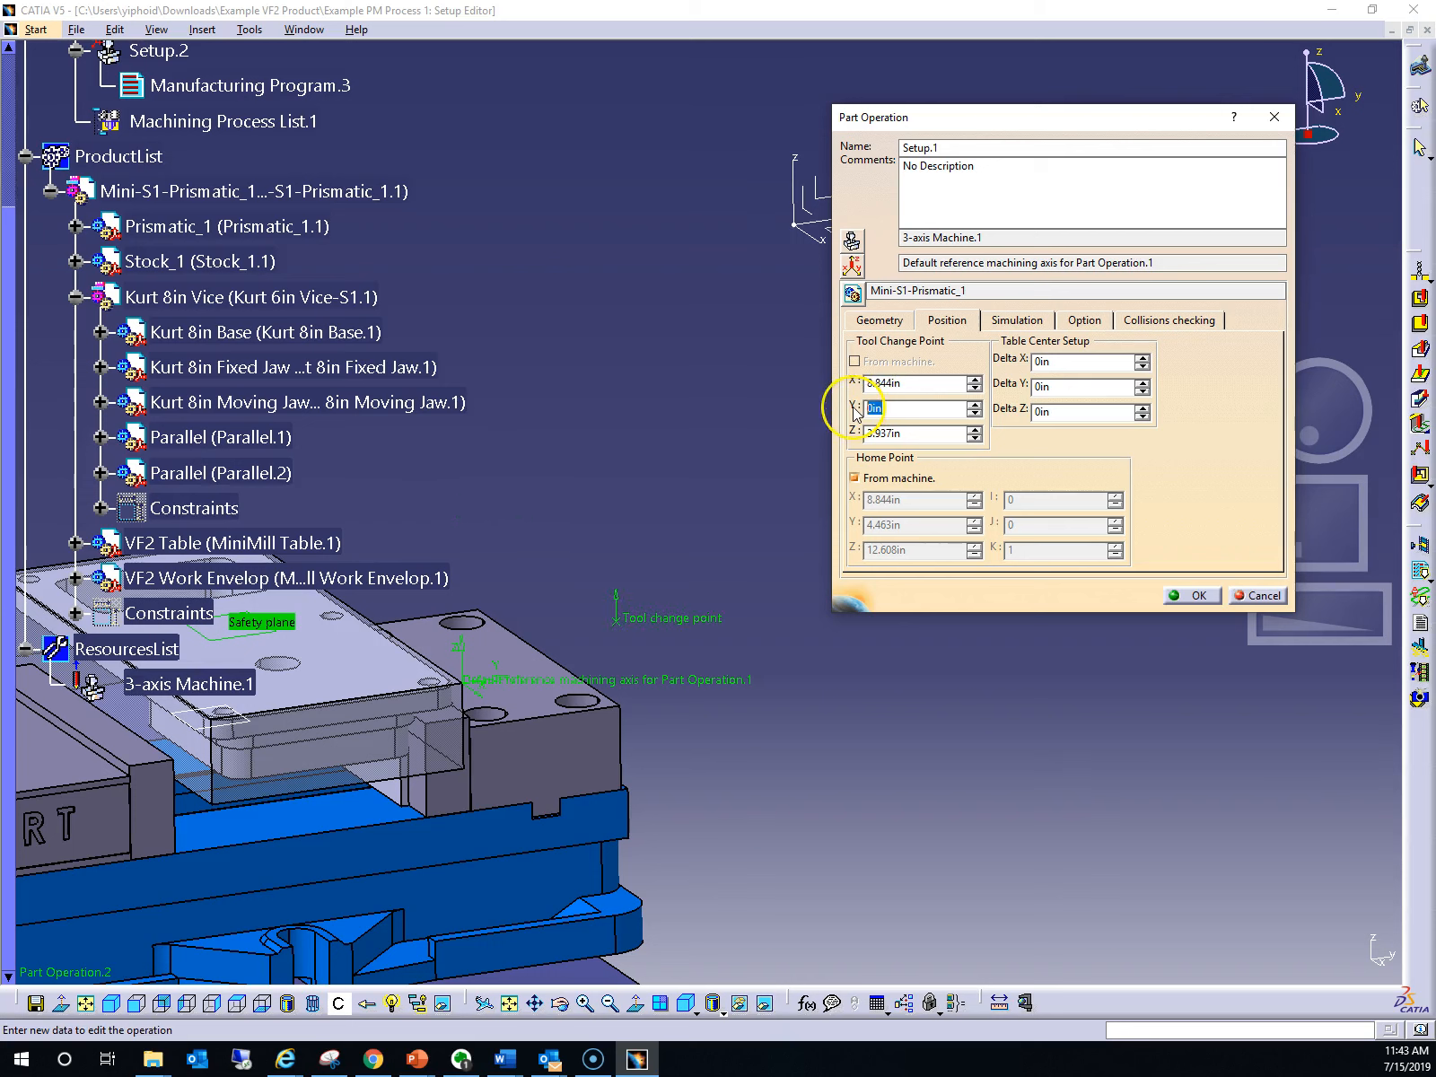
pyautogui.write('4.463')
pyautogui.click(945, 436)
pyautogui.moveTo(943, 435); pyautogui.dragTo(863, 432)
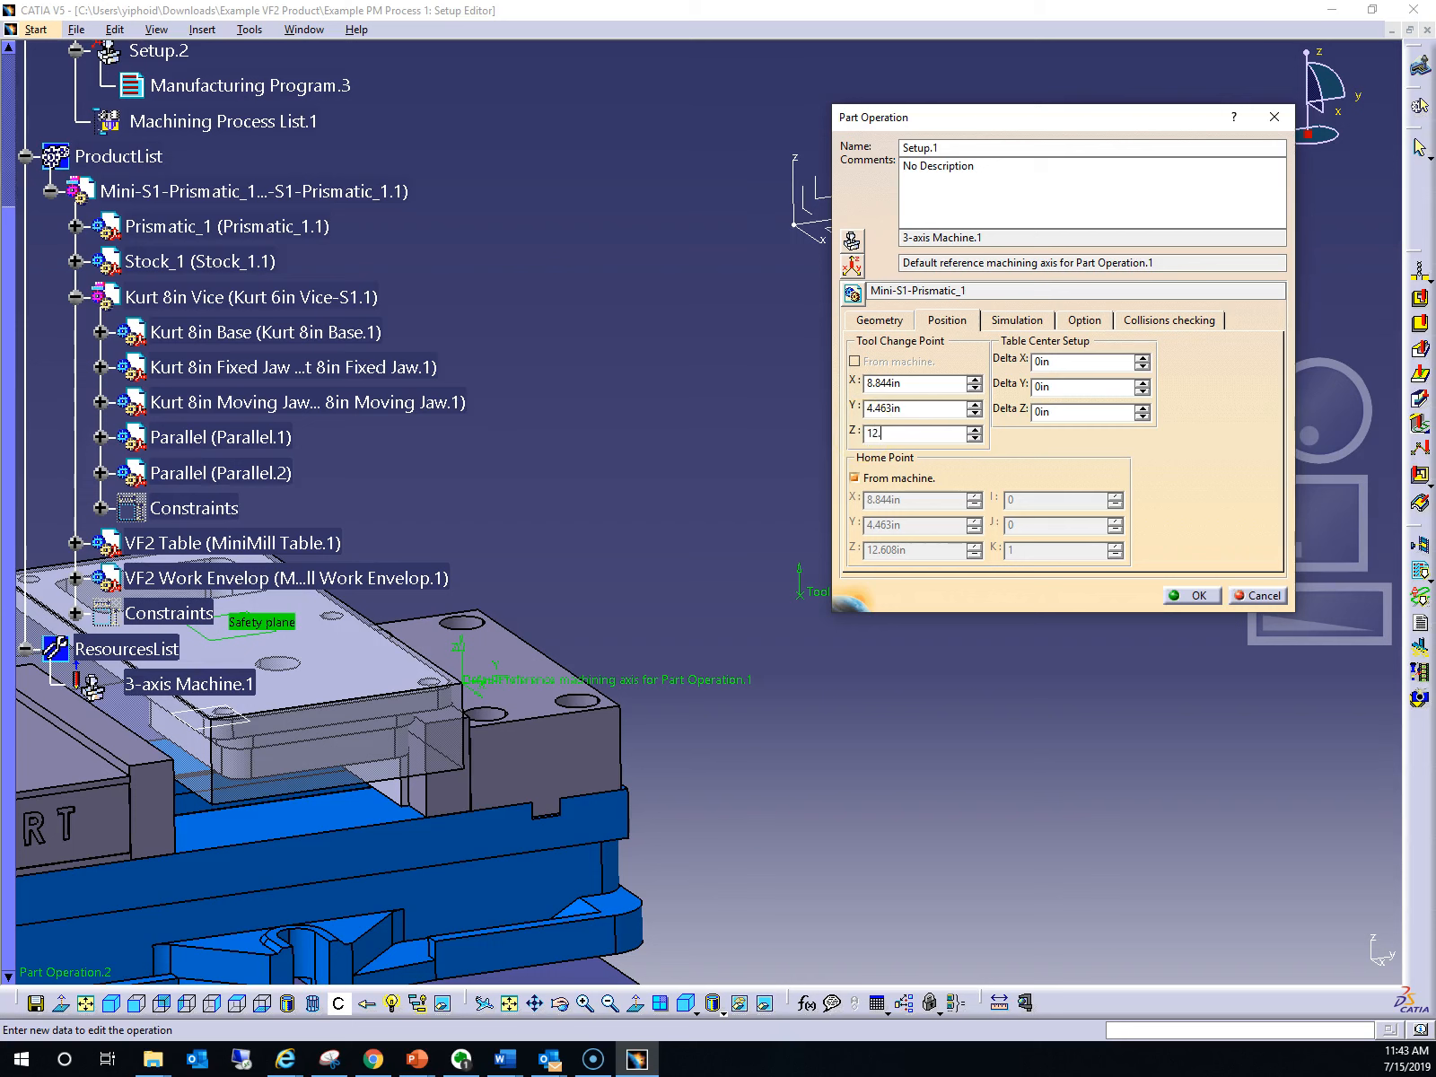
pyautogui.write('12.608in')
pyautogui.click(1265, 499)
pyautogui.moveTo(1354, 511); pyautogui.dragTo(1323, 529, button='middle')
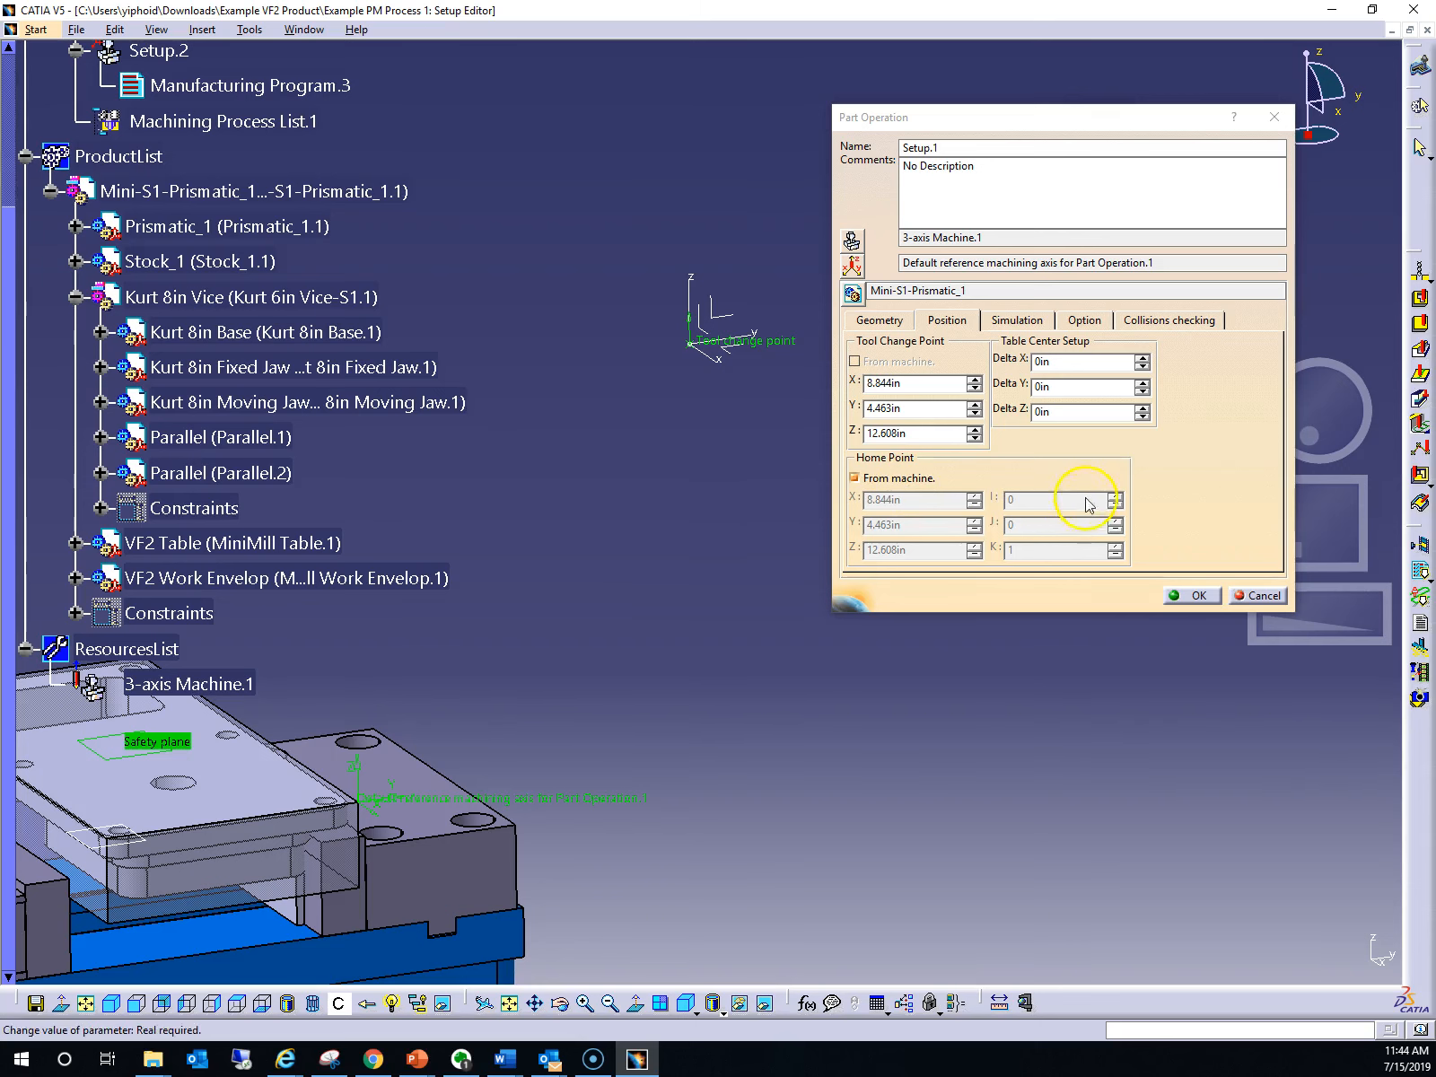
# Review the simulation, option, collision checking and geometry settings of Setup.1 and view the tool change point relative to the vice.
pyautogui.moveTo(1316, 435)
pyautogui.mouseDown(button='middle')
pyautogui.moveTo(1362, 419)
pyautogui.moveTo(1314, 410)
pyautogui.moveTo(1320, 400)
pyautogui.moveTo(1340, 406)
pyautogui.moveTo(1324, 436)
pyautogui.mouseUp(button='middle')
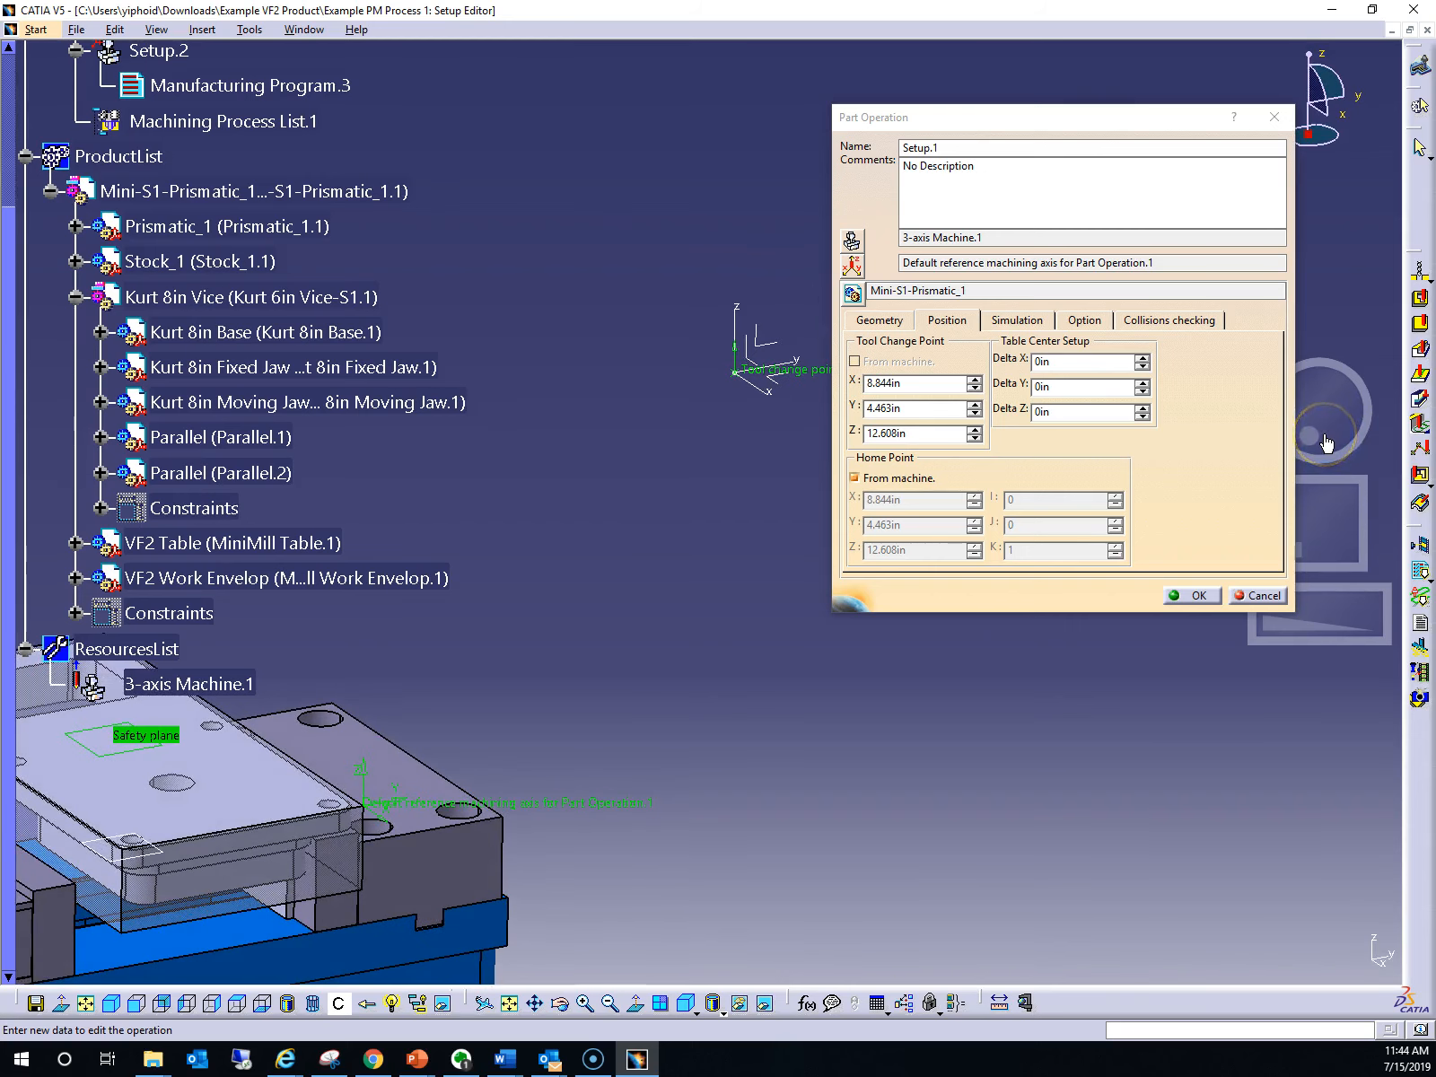
pyautogui.moveTo(1339, 607); pyautogui.dragTo(1255, 607)
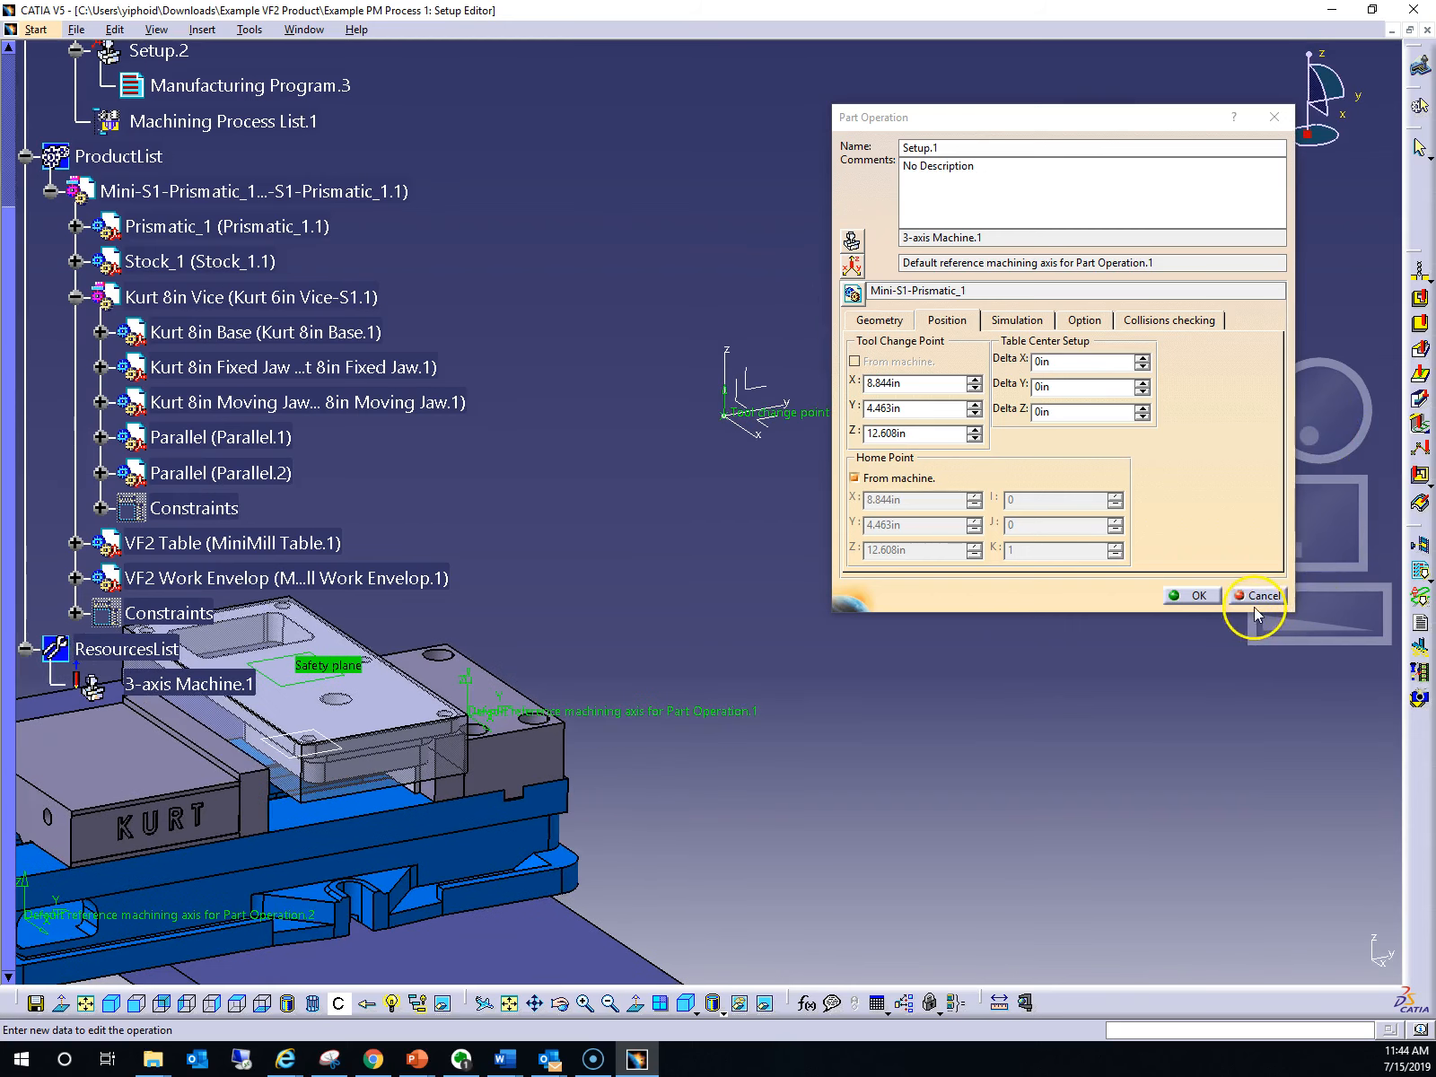
pyautogui.moveTo(1362, 333); pyautogui.dragTo(1302, 297, button='middle')
pyautogui.click(1026, 315)
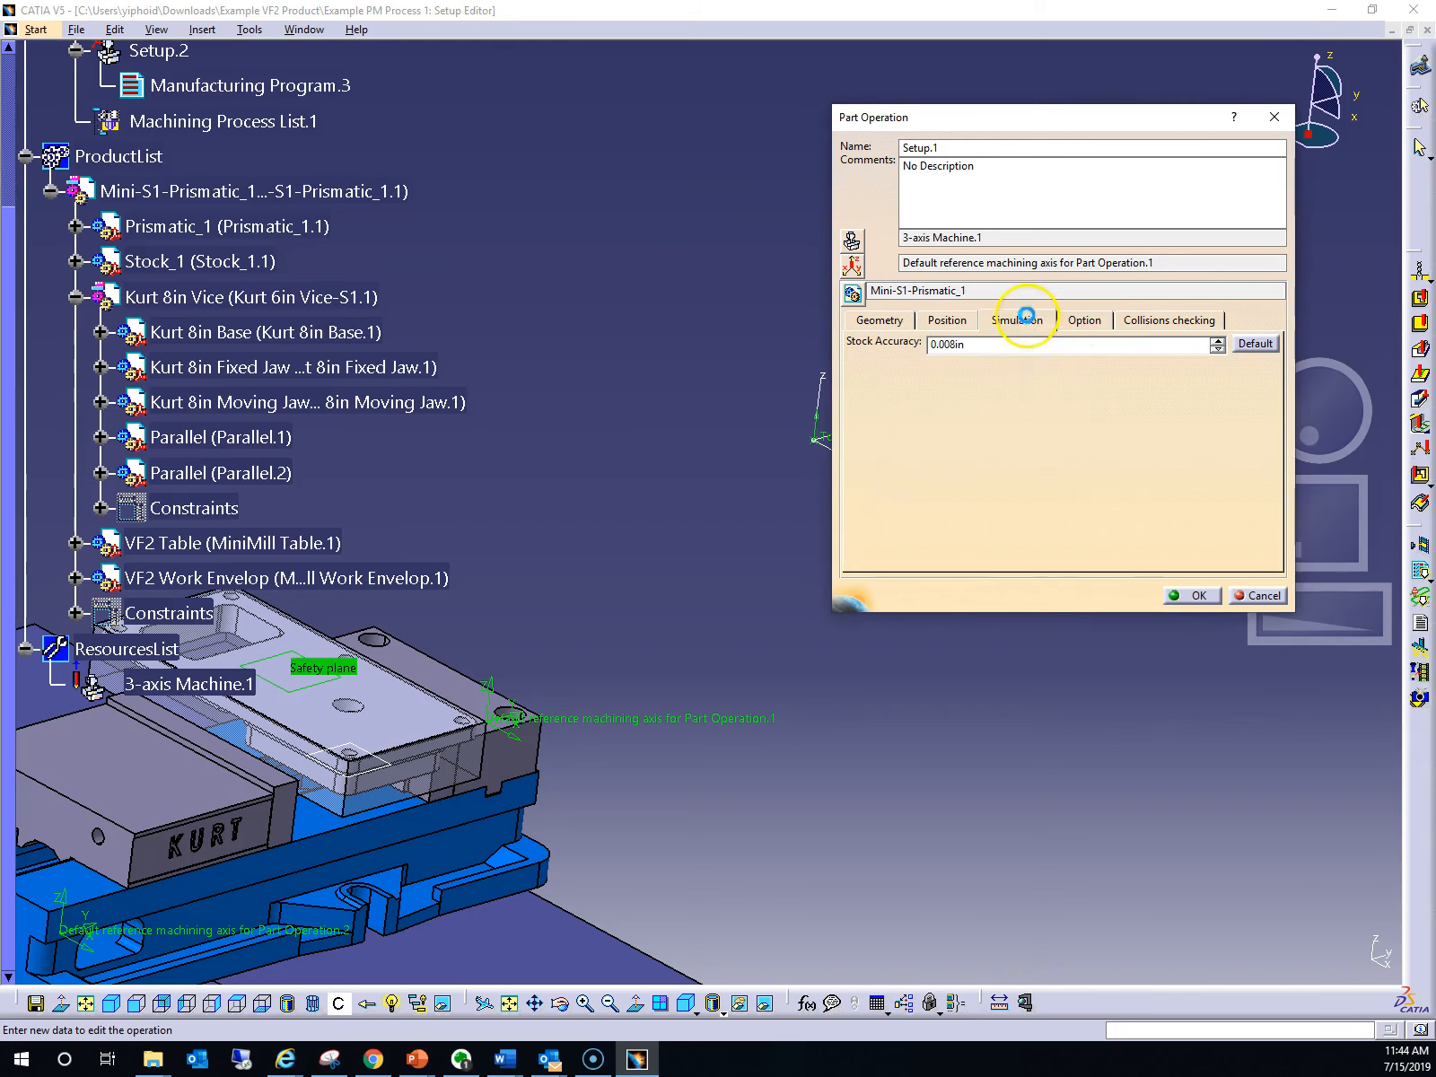
pyautogui.click(1095, 319)
pyautogui.click(1153, 323)
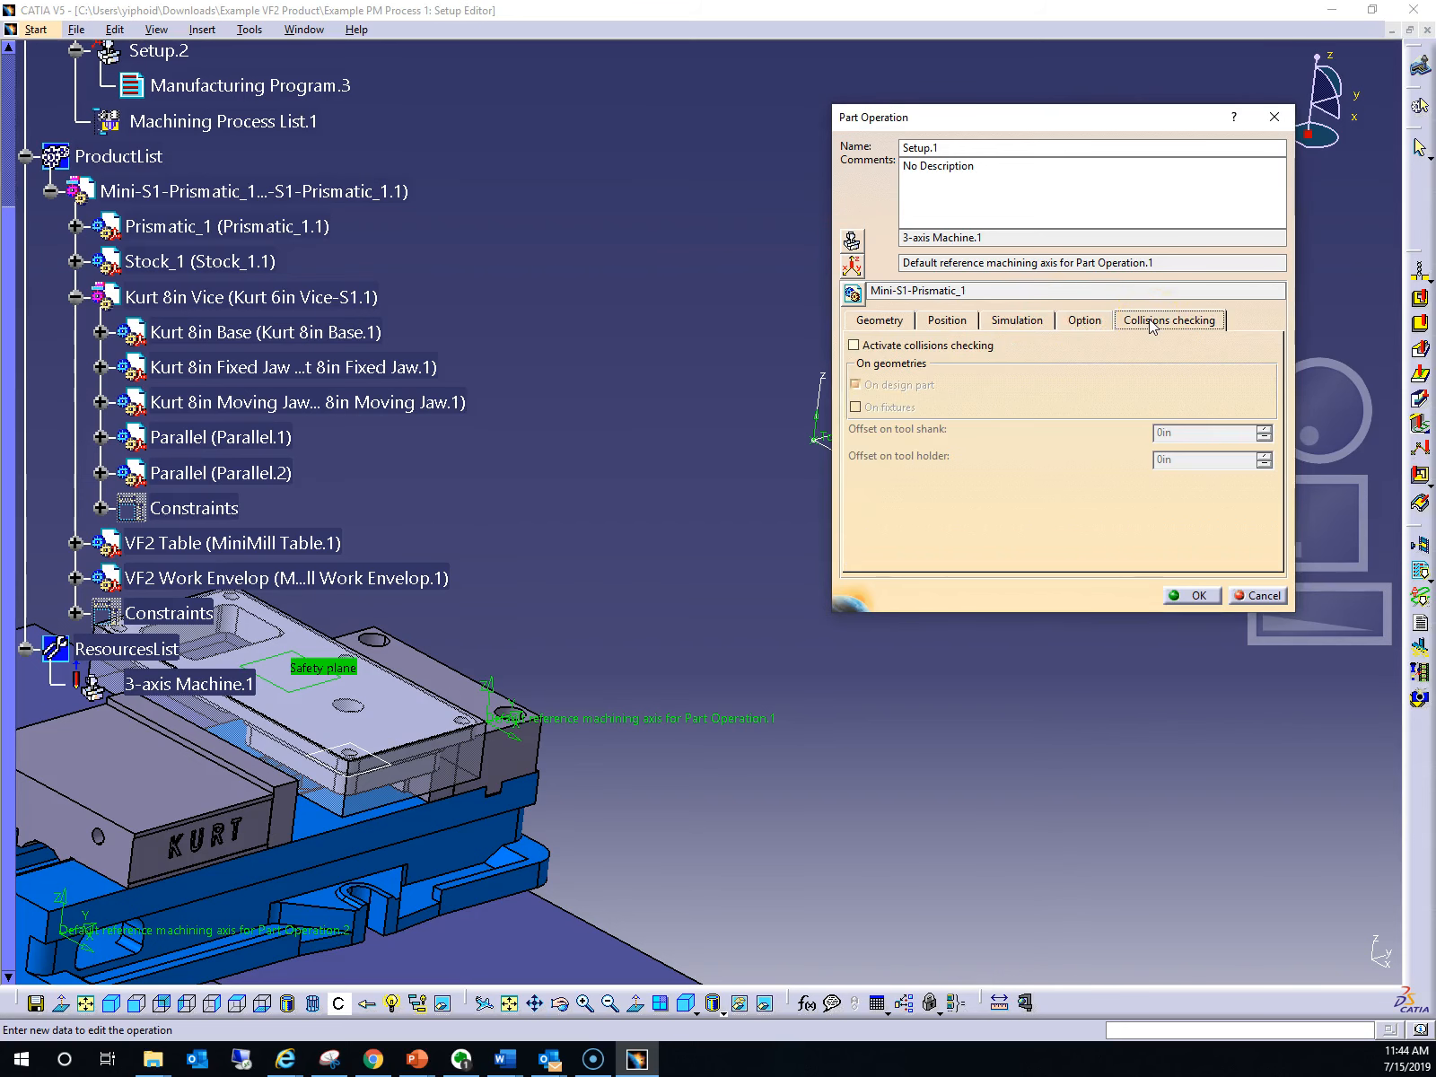
pyautogui.click(880, 323)
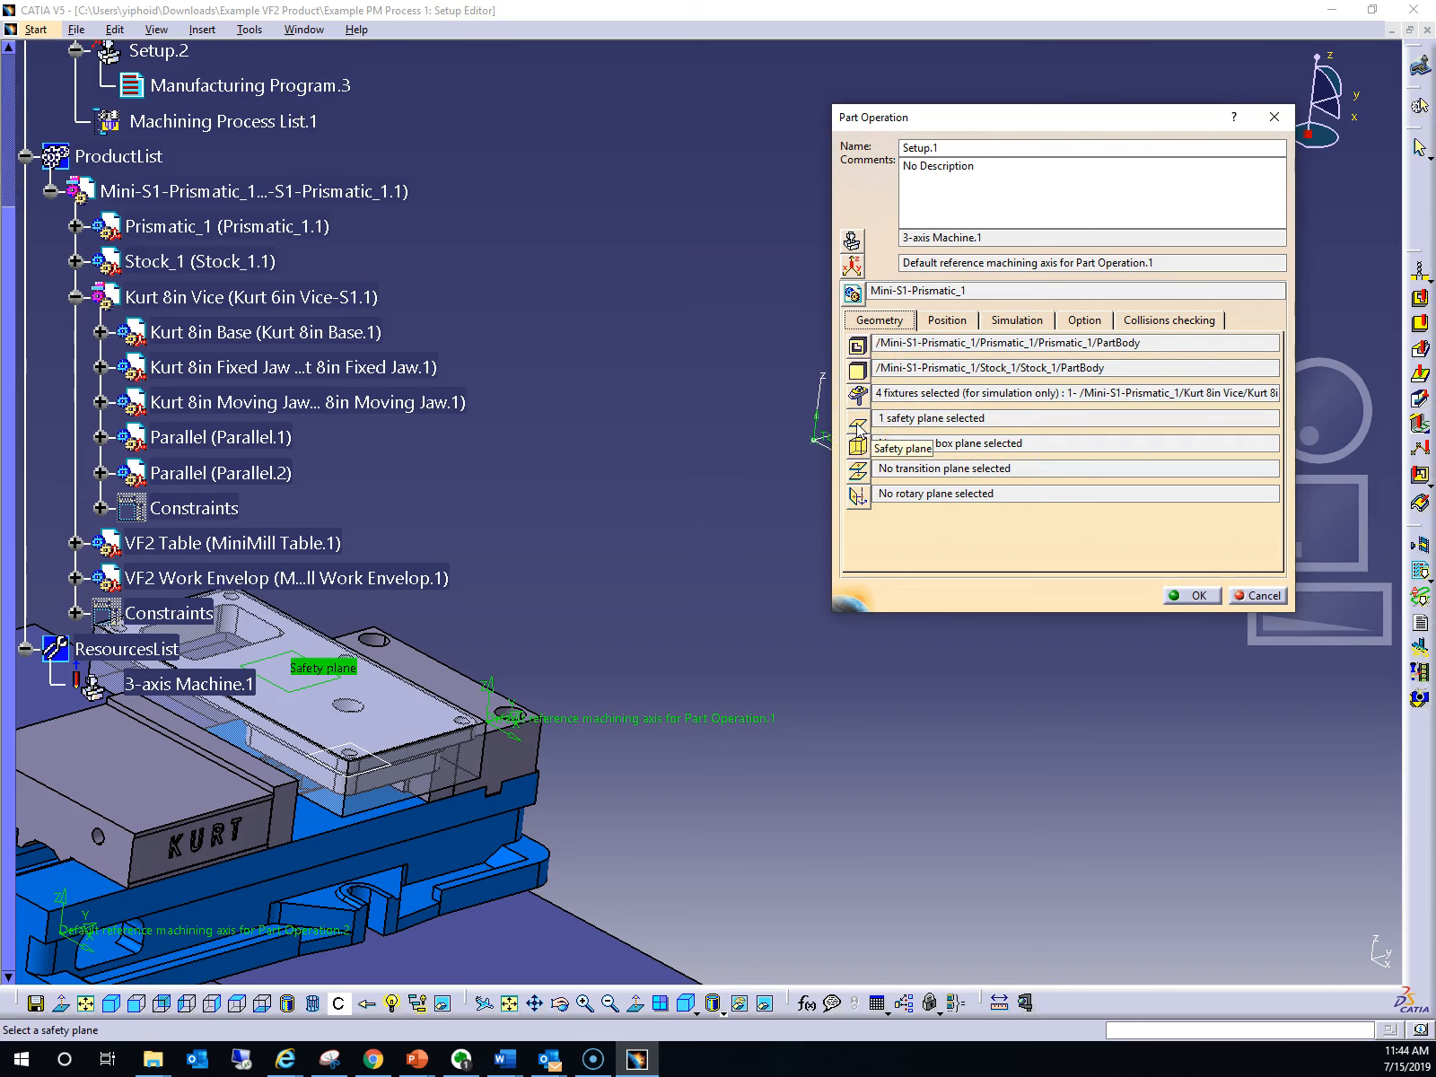
pyautogui.moveTo(1344, 534); pyautogui.dragTo(1319, 529, button='middle')
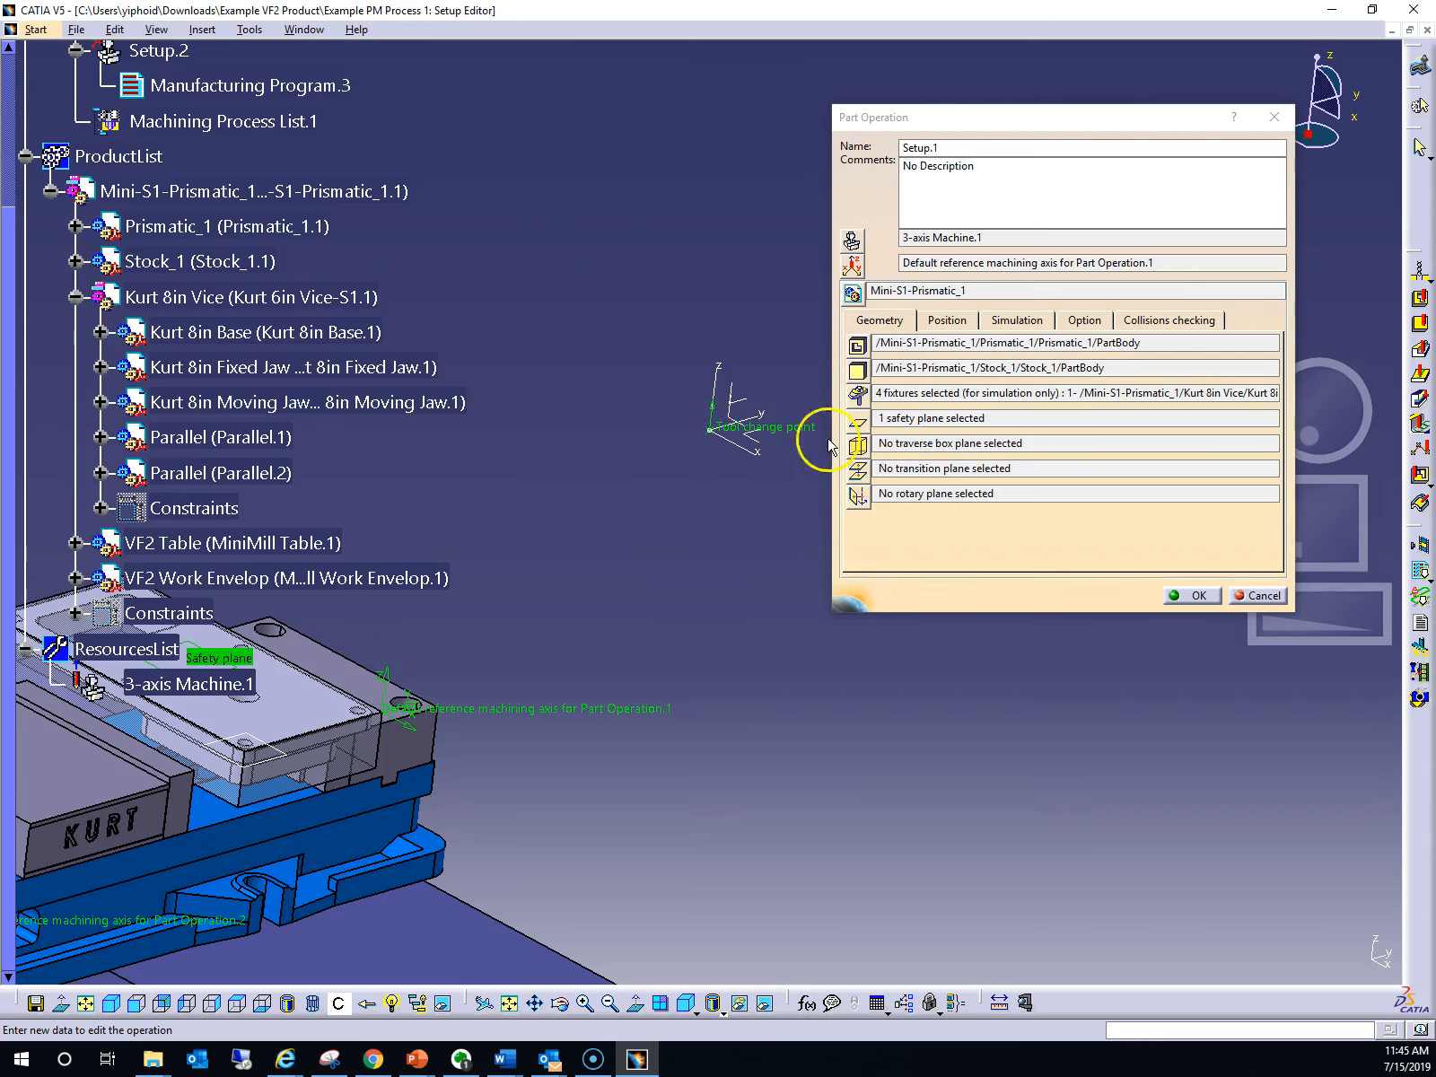
pyautogui.moveTo(1348, 411)
pyautogui.mouseDown(button='middle')
pyautogui.moveTo(1317, 382)
pyautogui.moveTo(1327, 405)
pyautogui.mouseUp(button='middle')
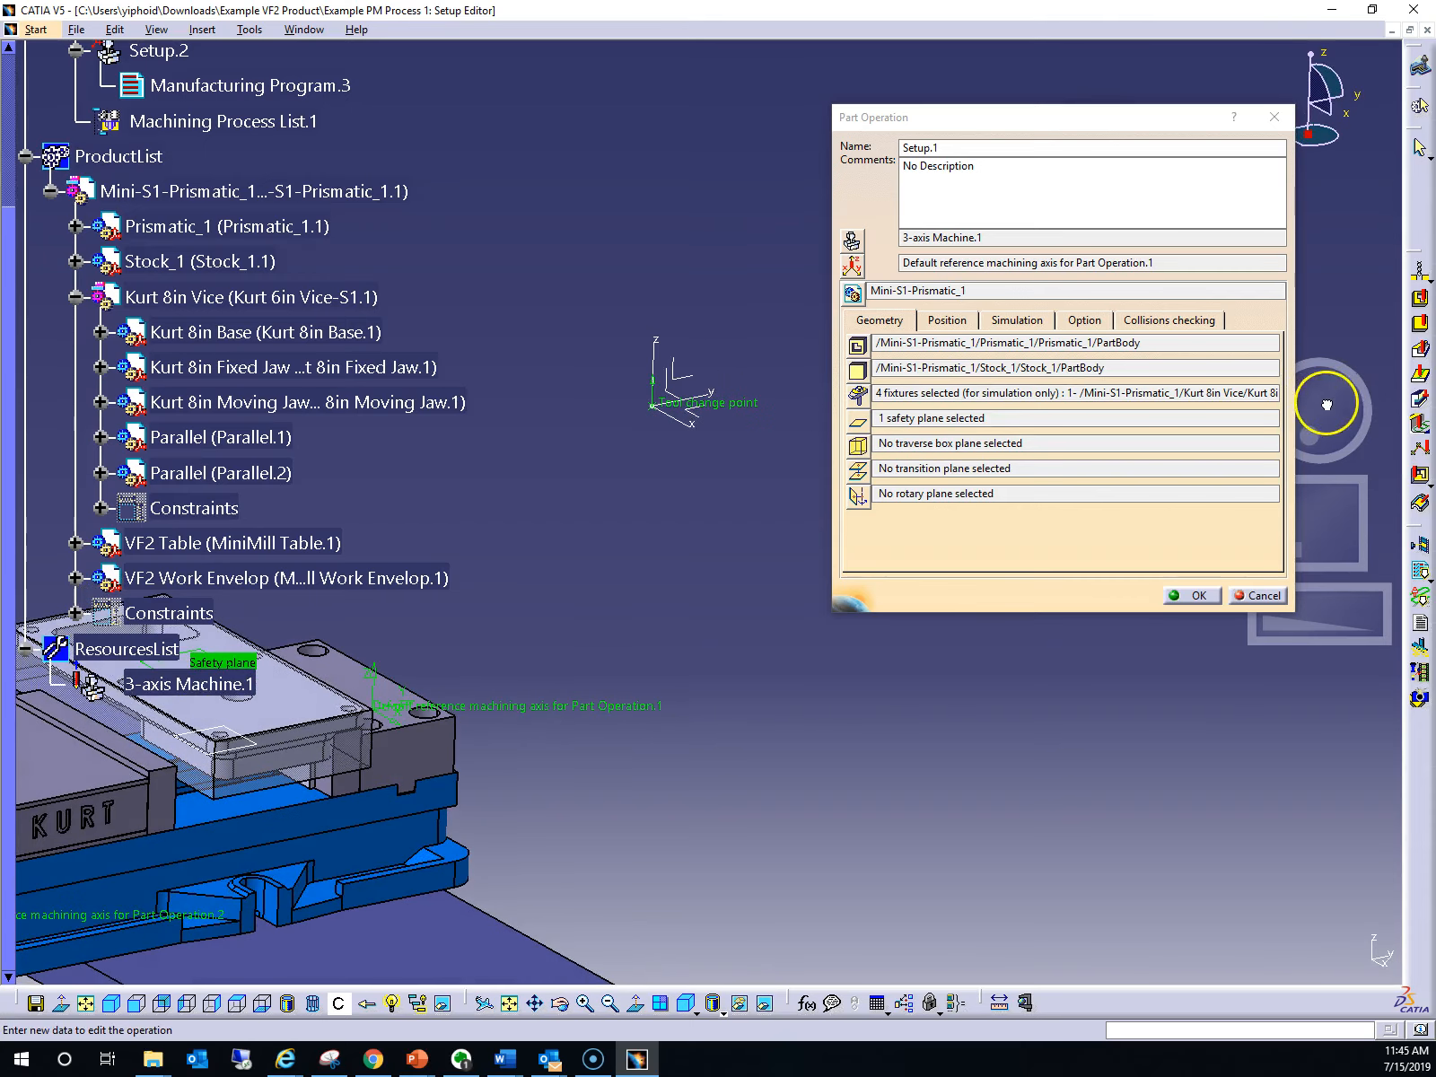